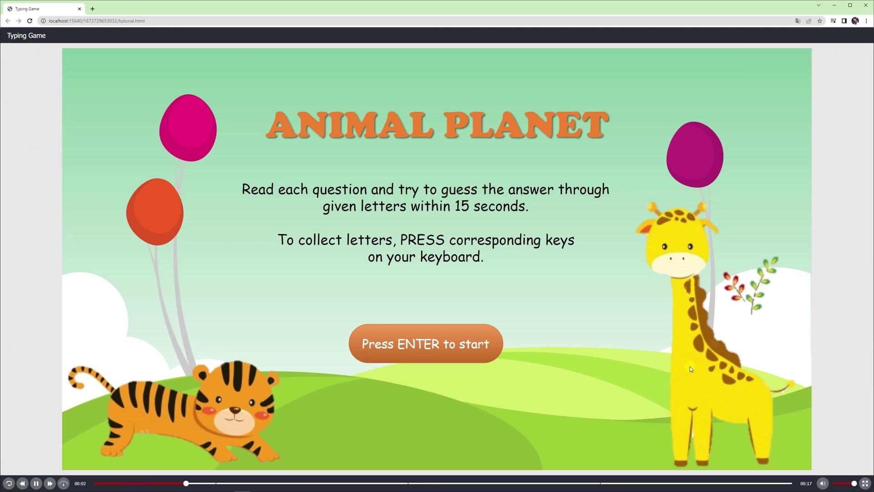
Step: Start the finished Animal Planet typing game and try out its giraffe question
key(Return)
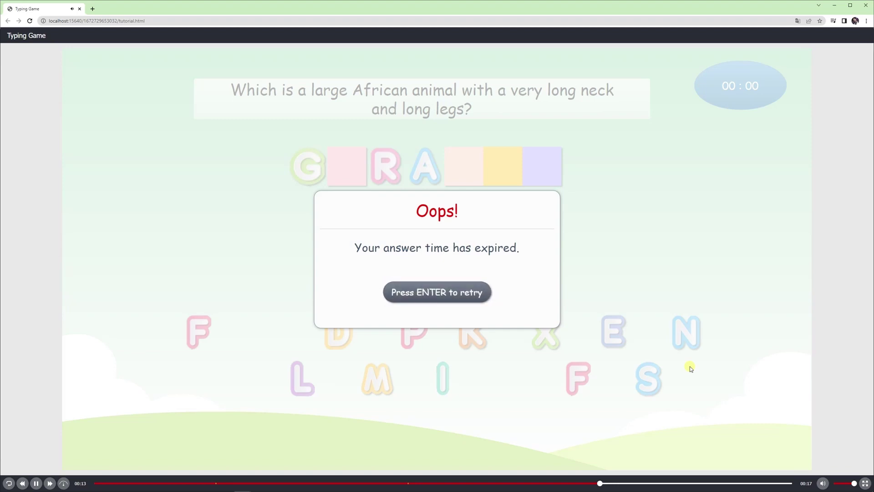
key(Left)
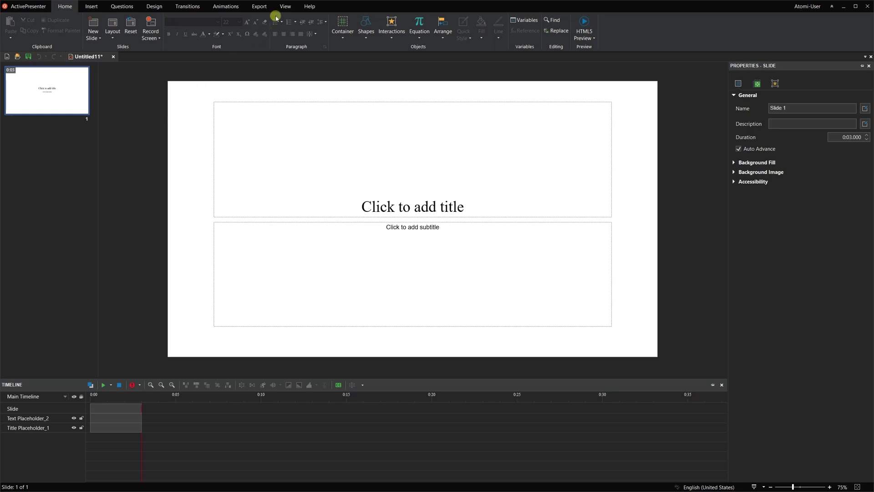
Step: Show the Resources pane, import all files from the Typing game folder in File Explorer, and check the audio and image resources
click(285, 6)
click(137, 40)
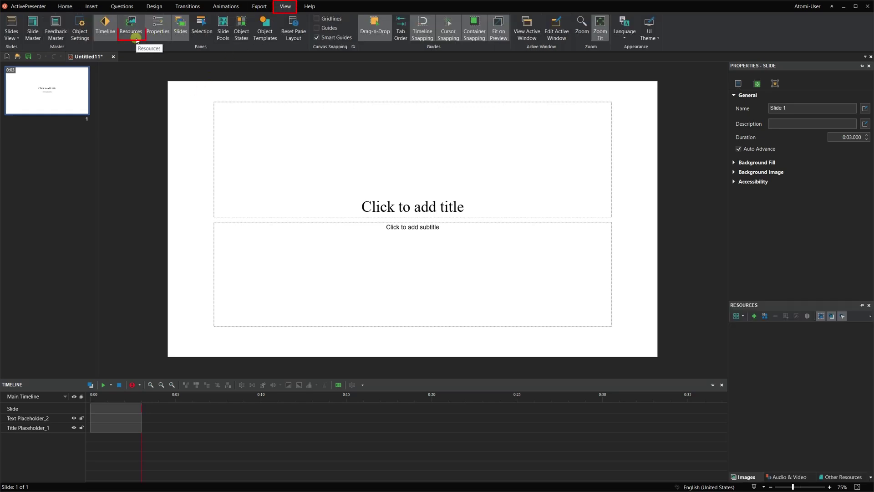
key(alt+Tab)
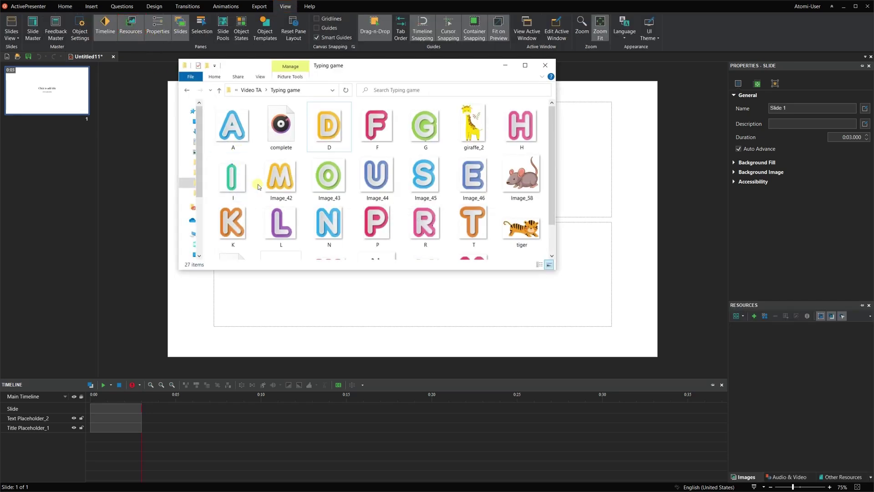
key(ctrl+a)
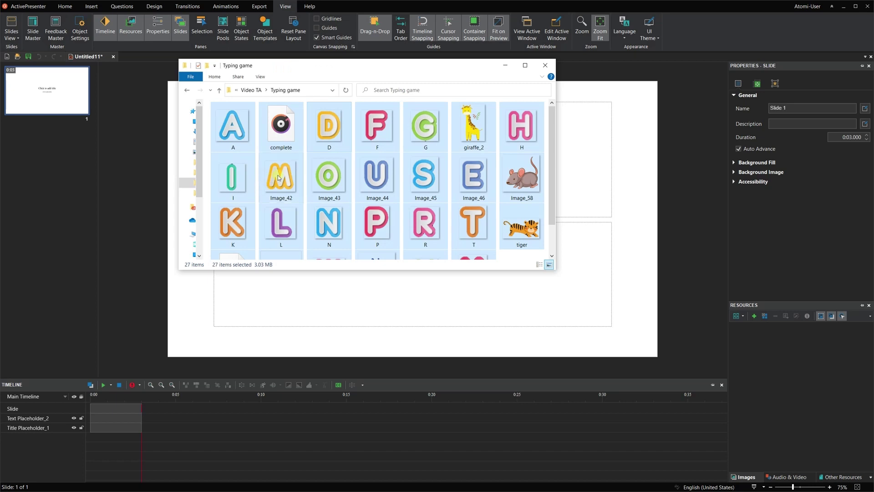
drag(279, 178, 805, 403)
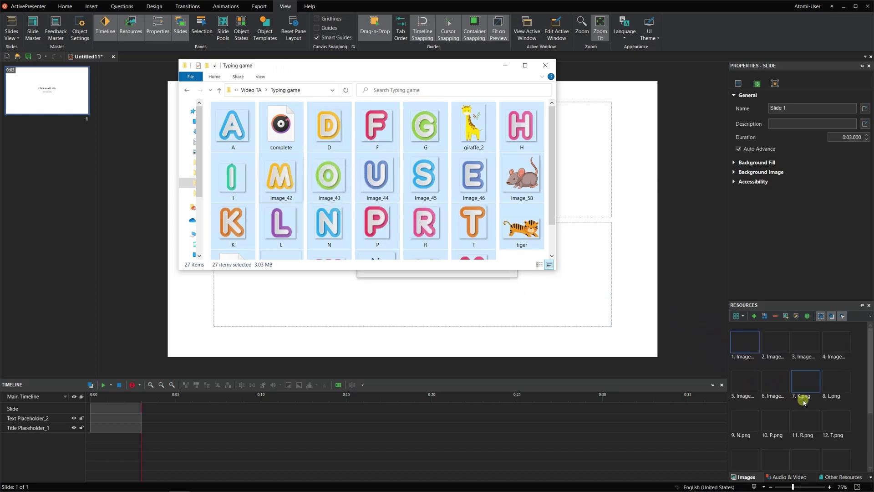
click(506, 65)
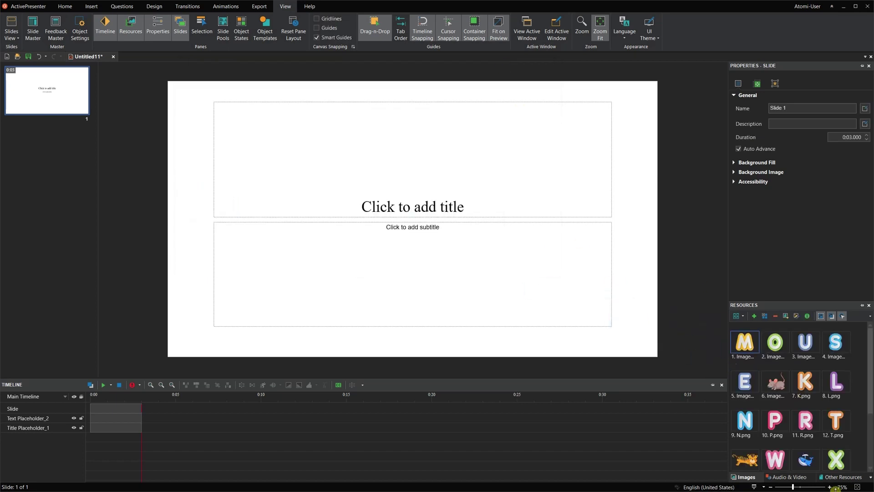
click(784, 477)
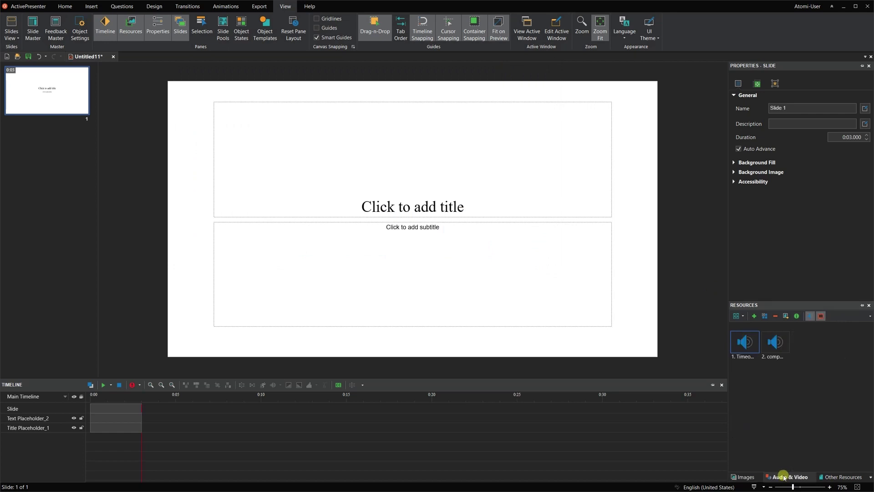
click(754, 477)
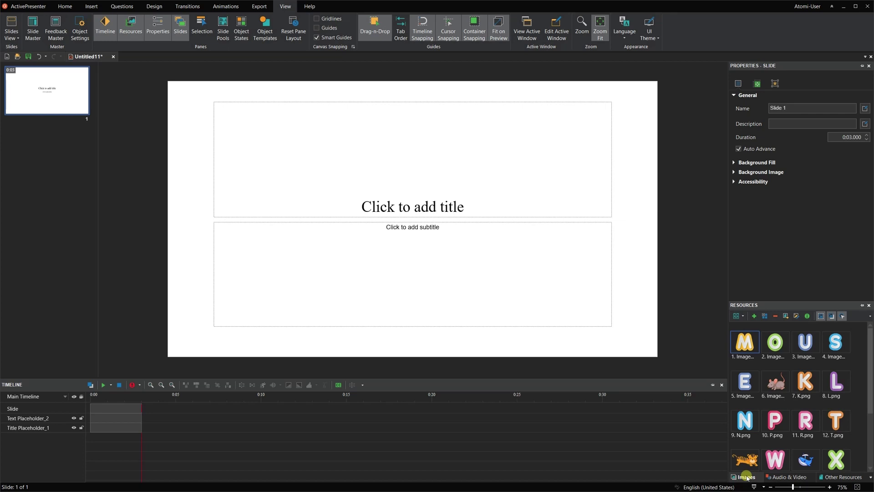
Step: Apply the built-in theme with balloons and green hills to the project
click(153, 6)
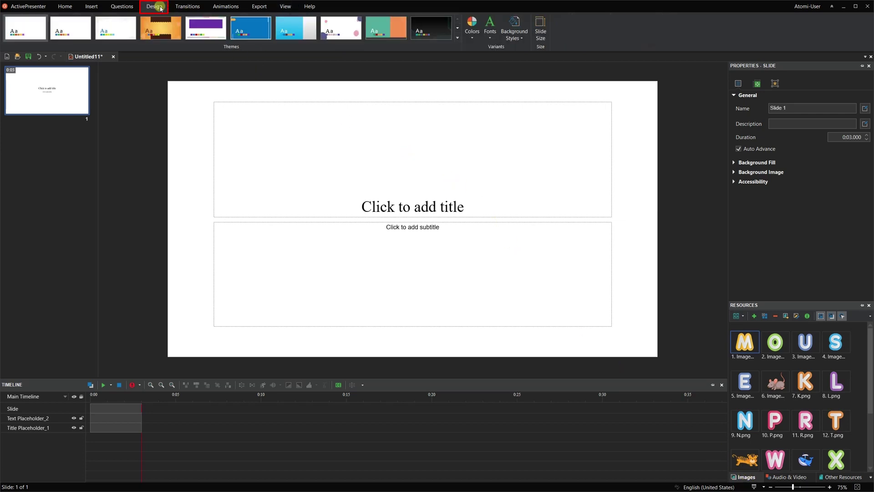
click(457, 40)
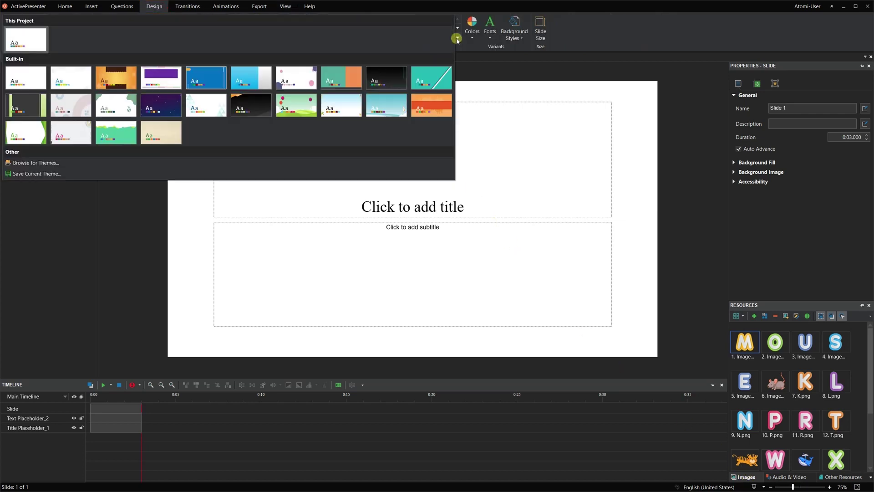
click(293, 107)
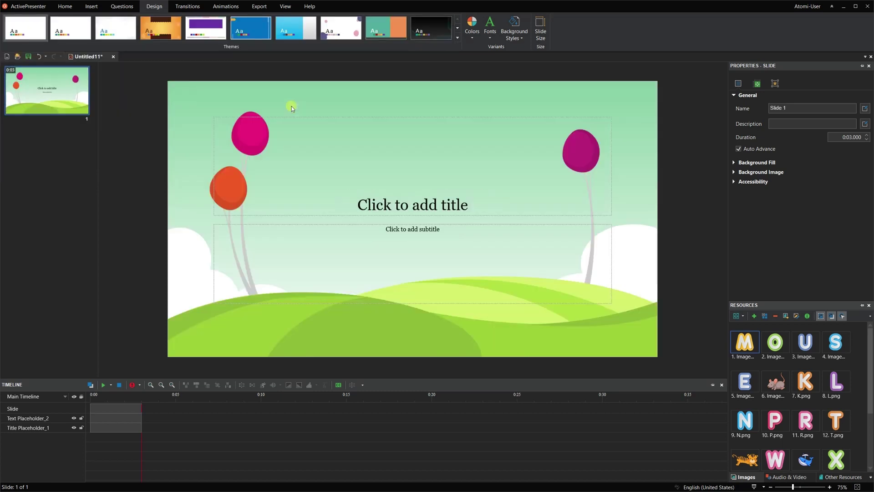
Step: Enter ANIMAL PLANET as the slide title and set its font to Camranh
click(412, 203)
text(ANIMAL PLANET)
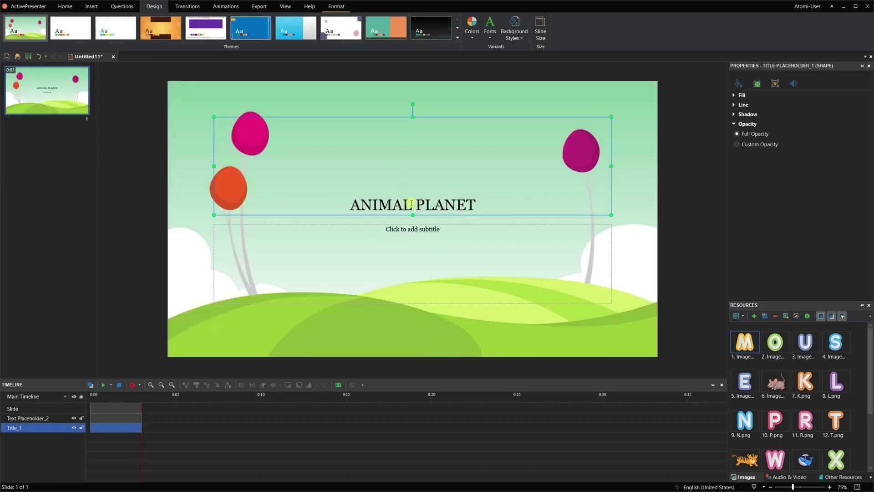
key(ctrl+a)
click(400, 172)
scroll(412, 255, down, 5)
click(413, 285)
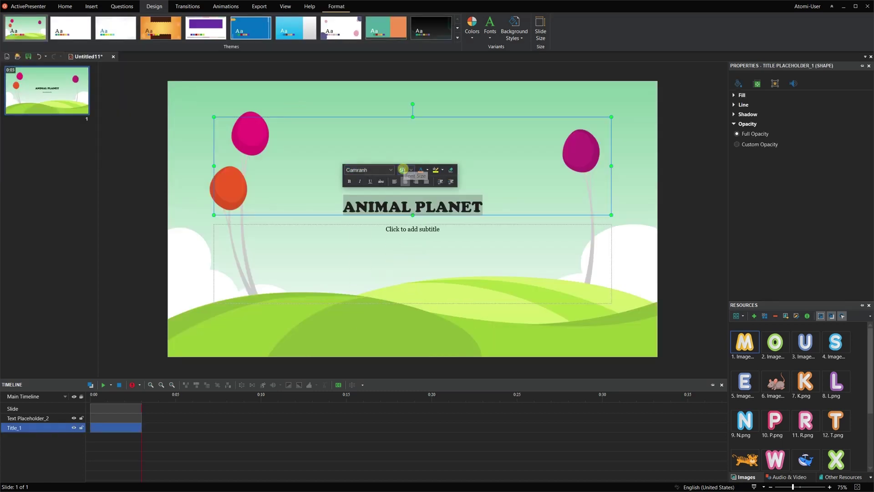
Step: Set the title text to size 100 and colour it orange
double_click(410, 172)
text(100)
key(Return)
click(380, 156)
click(430, 180)
Step: Add a shadow to the title and move it up between the balloons
click(337, 6)
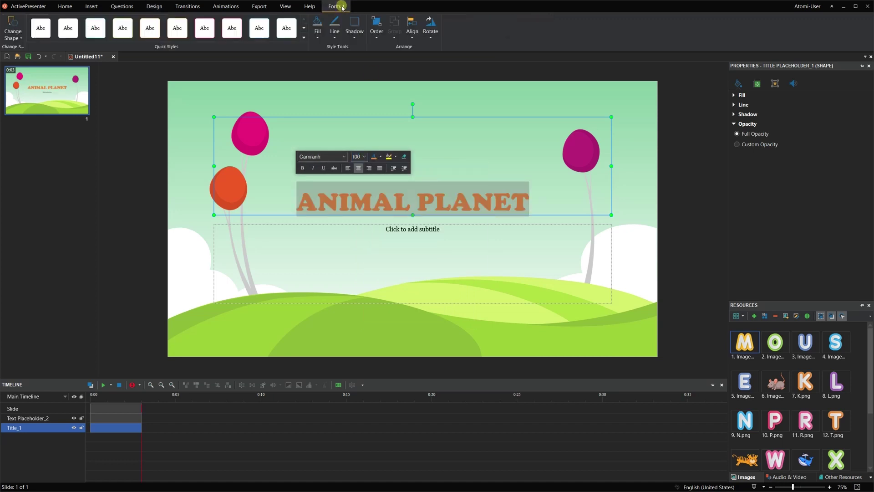
click(354, 34)
click(368, 101)
drag(611, 166, 513, 130)
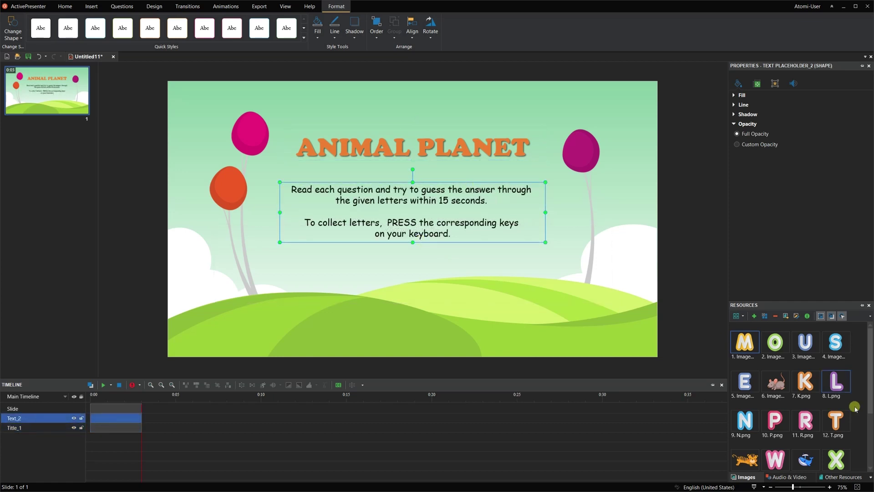
Step: Place the tiger image in the slide's lower-left corner and enlarge it
scroll(752, 385, down, 2)
drag(752, 385, 180, 340)
drag(243, 319, 300, 278)
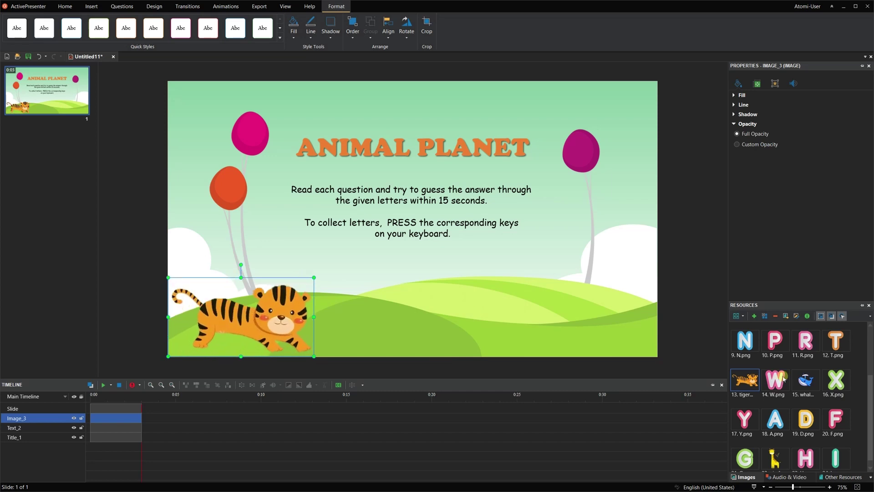
Step: Place the giraffe image at the slide's lower right and enlarge it until its head is just below the balloon
drag(775, 457, 621, 291)
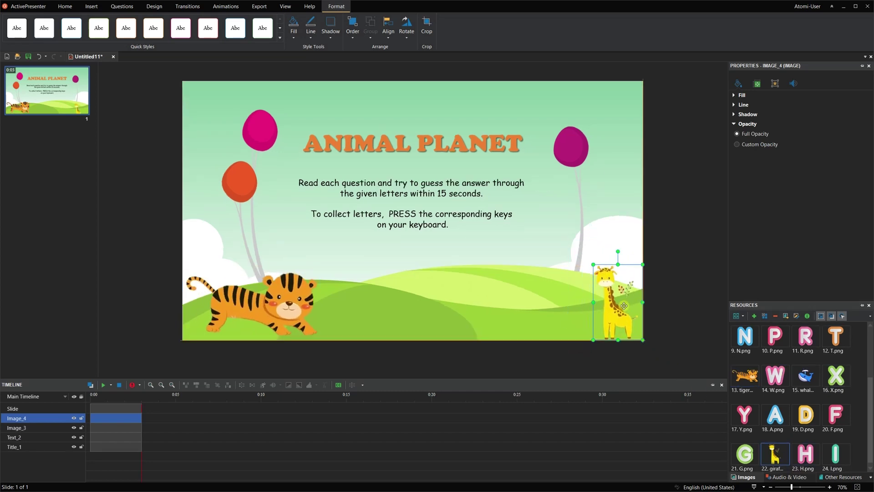
scroll(620, 291, up, 1)
drag(600, 259, 553, 184)
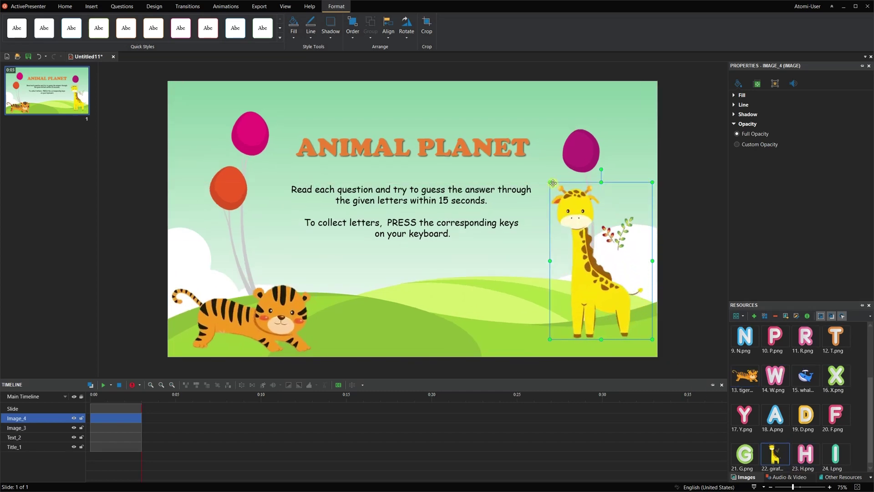
click(547, 172)
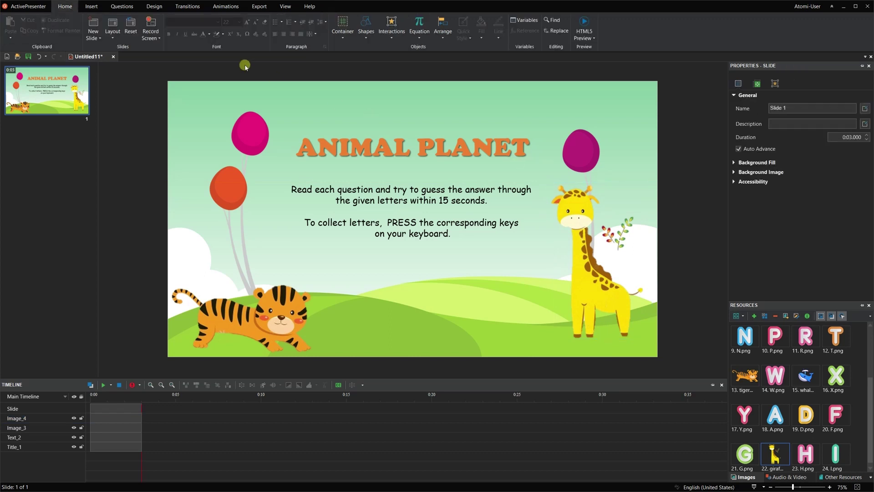
Step: Insert a button below the instructions with the text "Press ENTER to start"
click(92, 6)
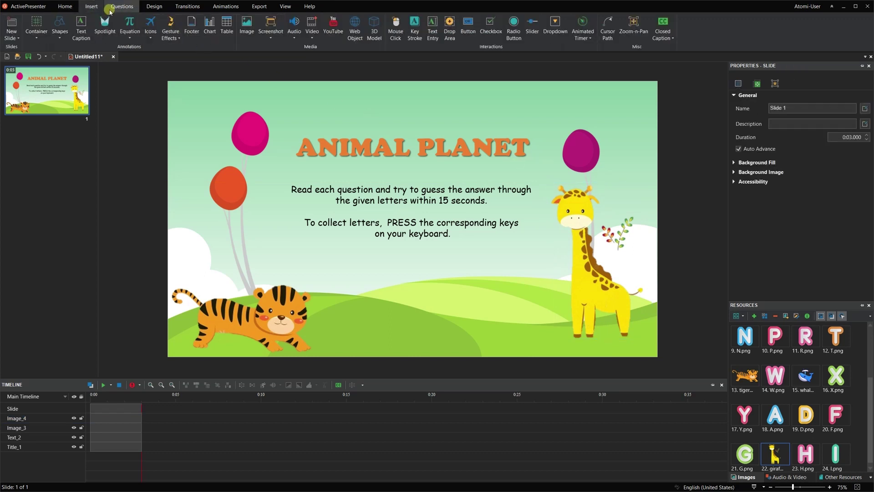
click(465, 39)
drag(386, 274, 480, 293)
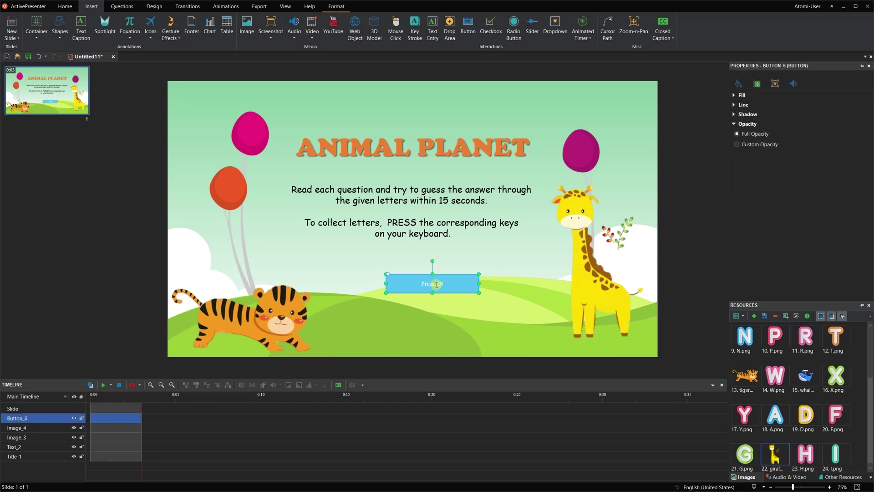
Step: Set the button text to Comic Sans MS, size 32
key(ctrl+a)
click(452, 255)
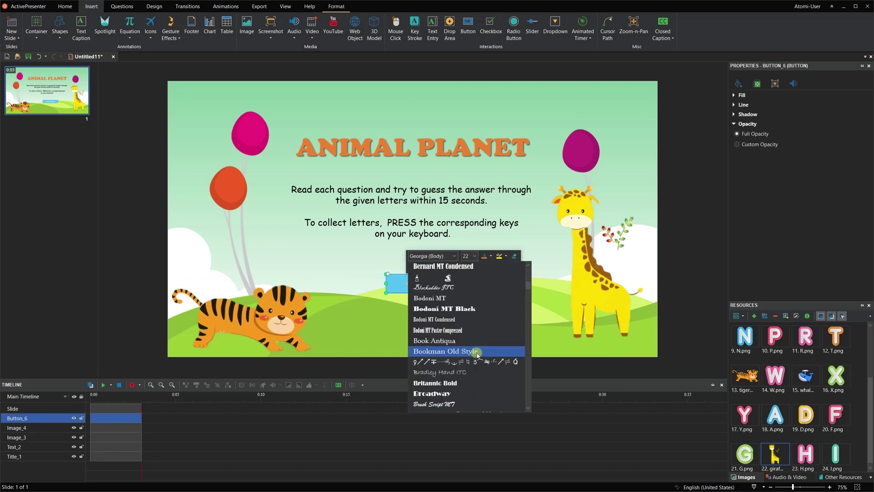
scroll(469, 328, down, 5)
click(472, 372)
click(473, 255)
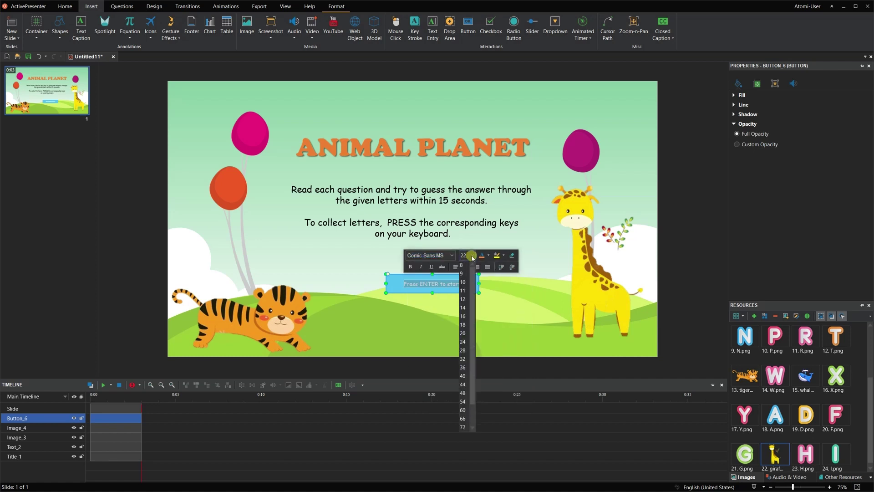
click(463, 359)
Step: Give the button an orange rounded quick style, enlarge it slightly and centre it below the instructions
click(339, 8)
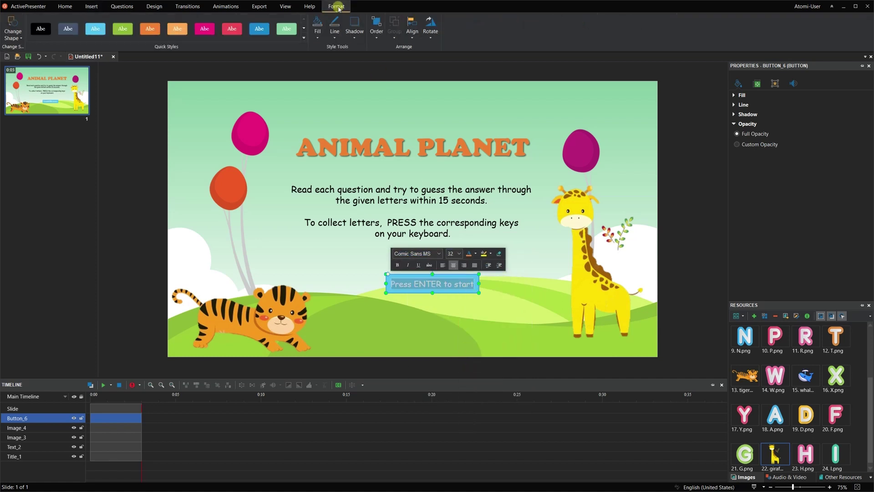
click(304, 37)
click(152, 245)
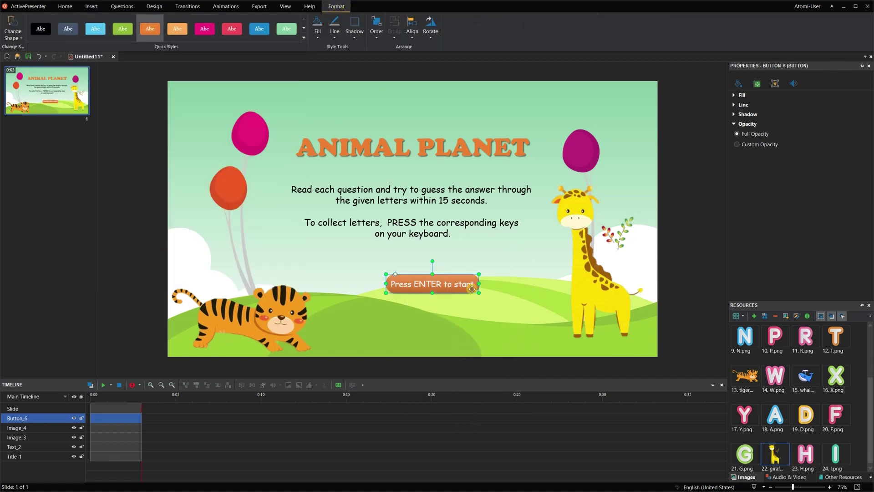
drag(478, 275, 446, 276)
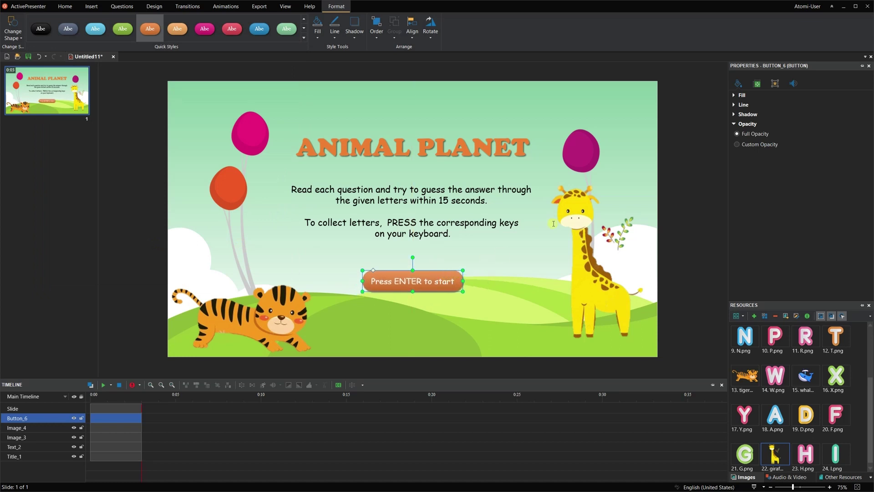
Step: Add an On Click event to the start button with a Highlight Object action
click(758, 83)
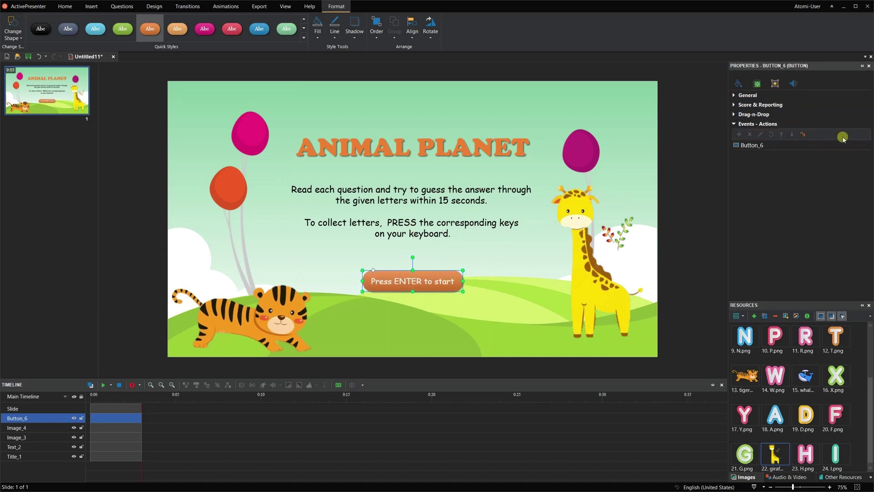
click(863, 145)
click(853, 155)
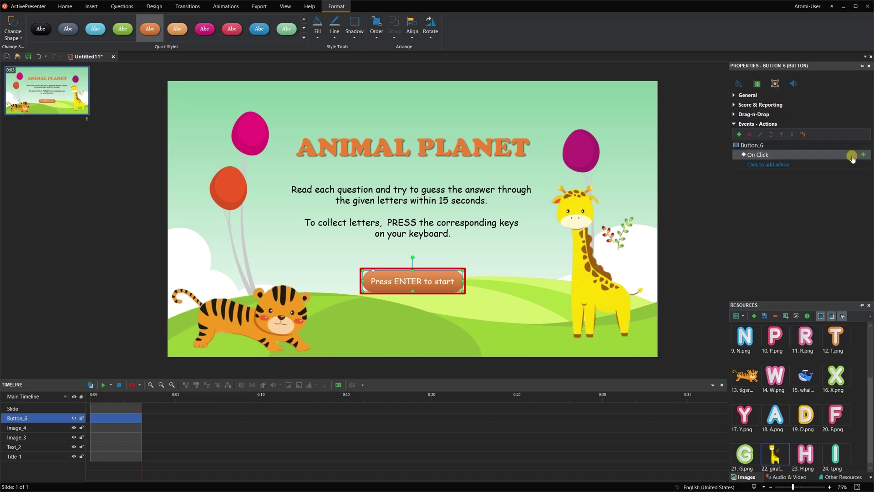
click(782, 164)
click(756, 258)
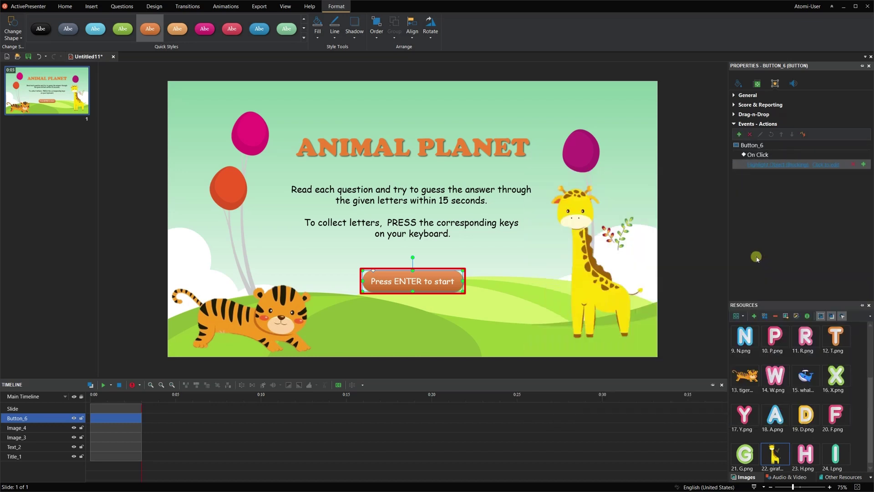
Step: Set Button_6 as the highlight action's object and add a Go Forward action of 1 slide to the On Click event
click(774, 164)
click(817, 190)
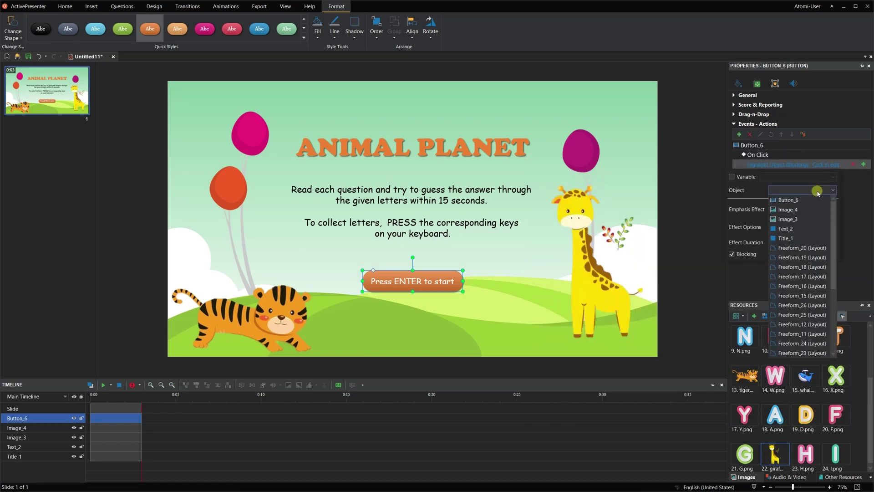
click(797, 200)
click(855, 187)
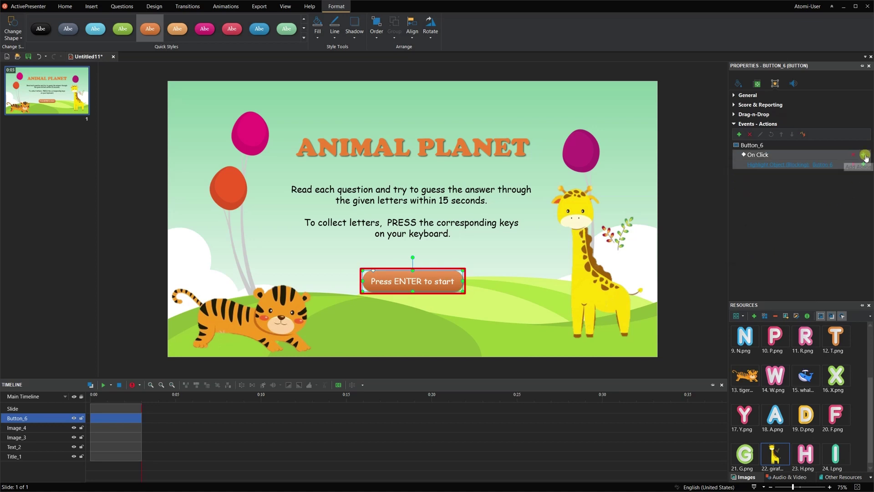
click(866, 158)
click(784, 217)
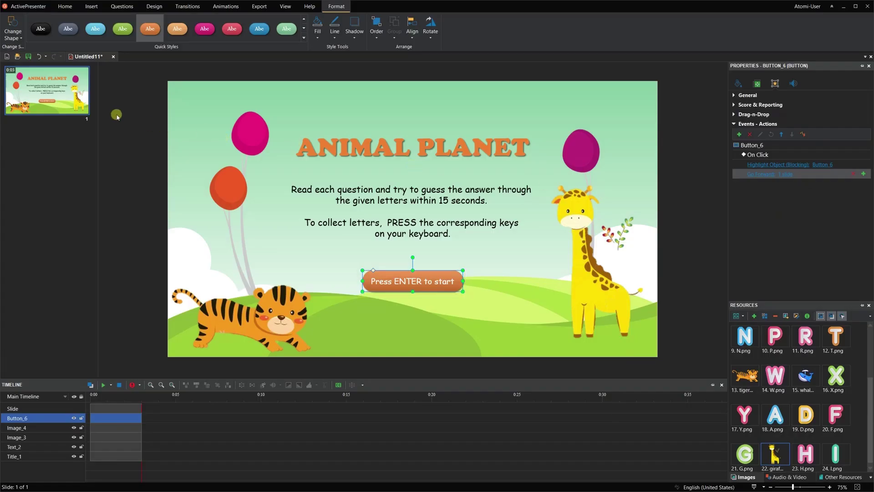
Step: Insert a new title-and-content slide after the opening slide
click(69, 97)
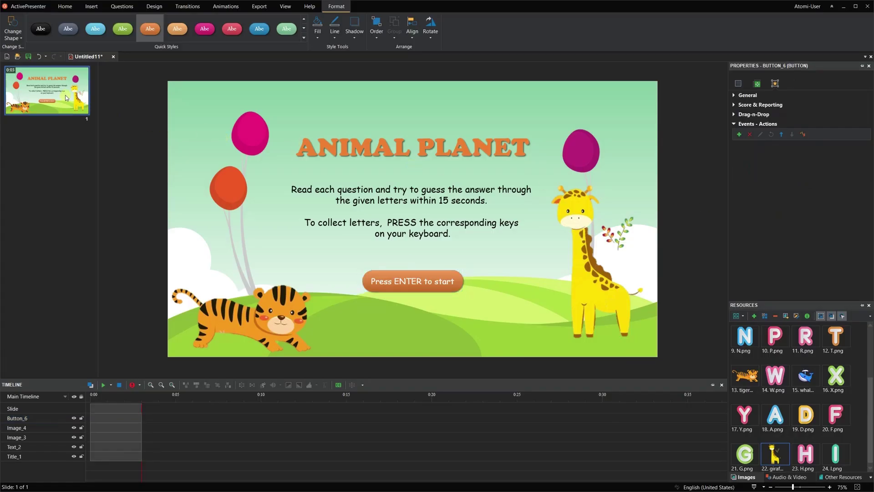
right_click(67, 96)
click(73, 102)
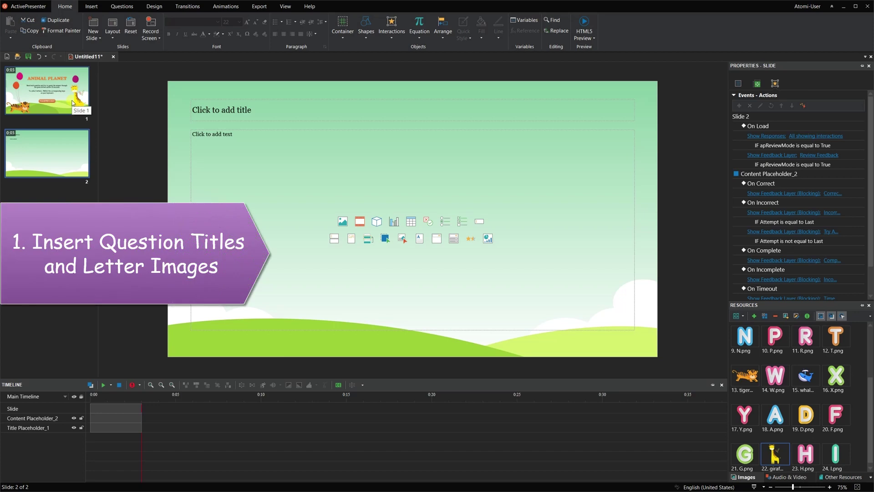
Step: Title the slide "Which is a large sea mammal that breathes air through a hole at the top of its head?" and narrow its box
click(108, 110)
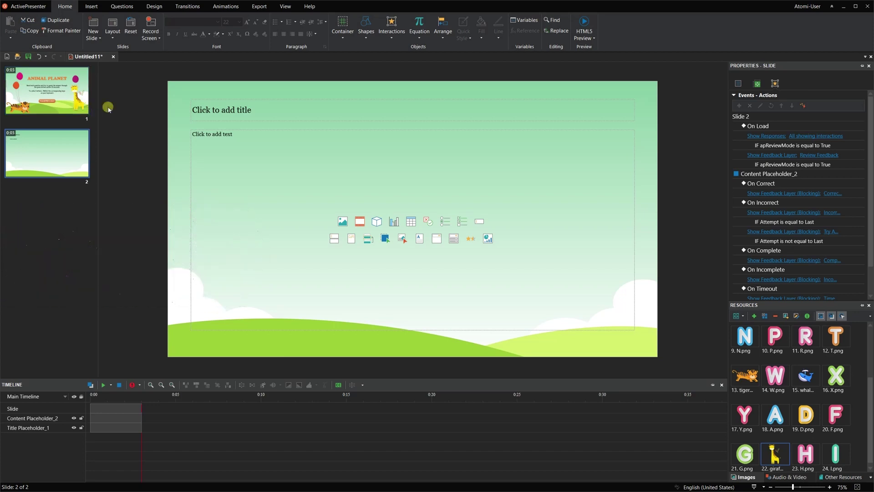
click(197, 113)
text(Which is a large sea mammal that breathes air through a hole at the top of its head?)
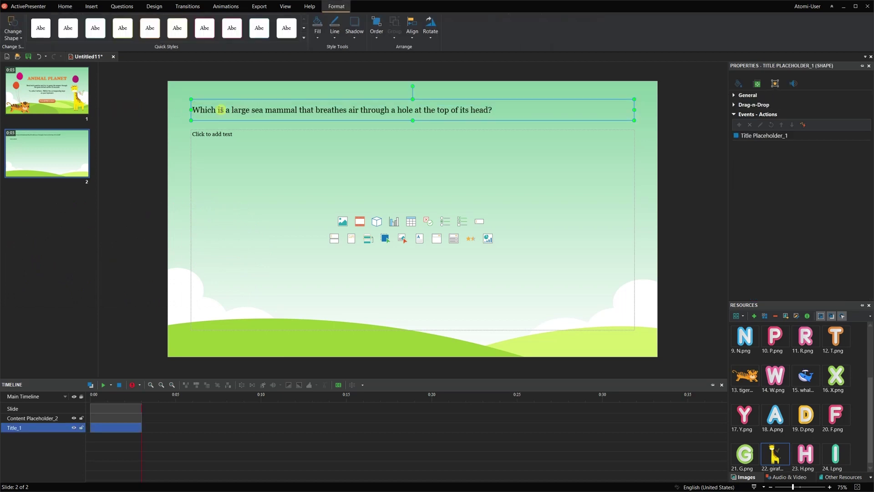
drag(634, 110, 500, 109)
drag(433, 101, 503, 103)
Step: Format the question title in Comic Sans MS at size 40 and centre its text
double_click(497, 108)
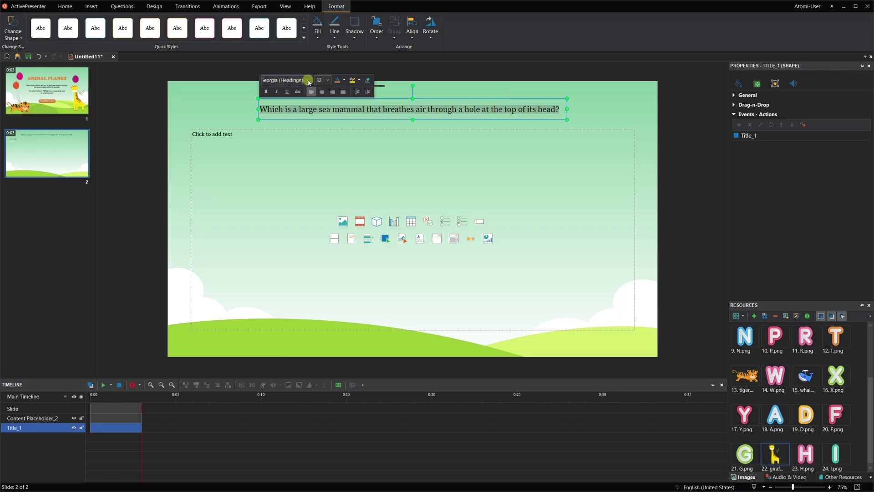
click(308, 81)
scroll(339, 182, down, 4)
scroll(339, 182, down, 4)
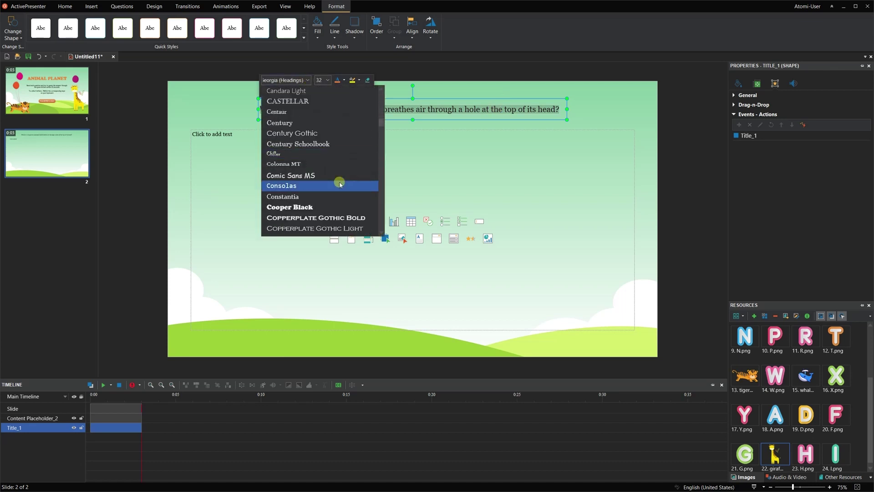
click(340, 181)
click(328, 74)
click(319, 194)
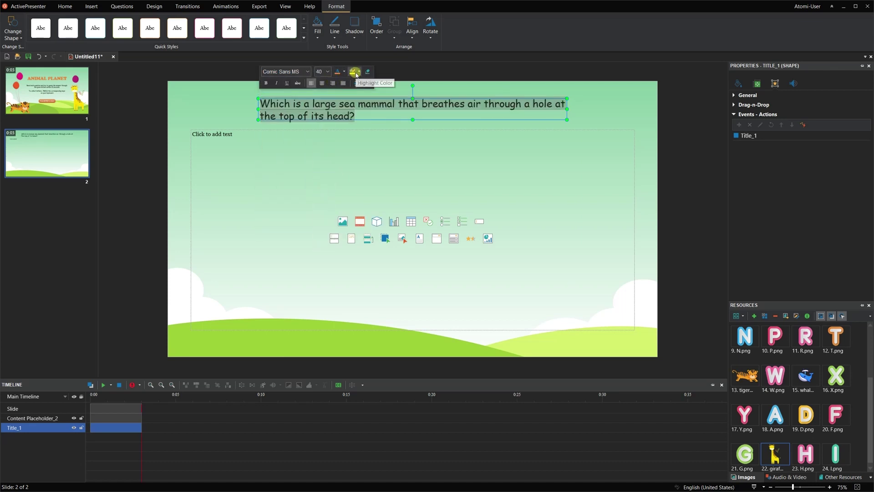
click(322, 85)
click(332, 100)
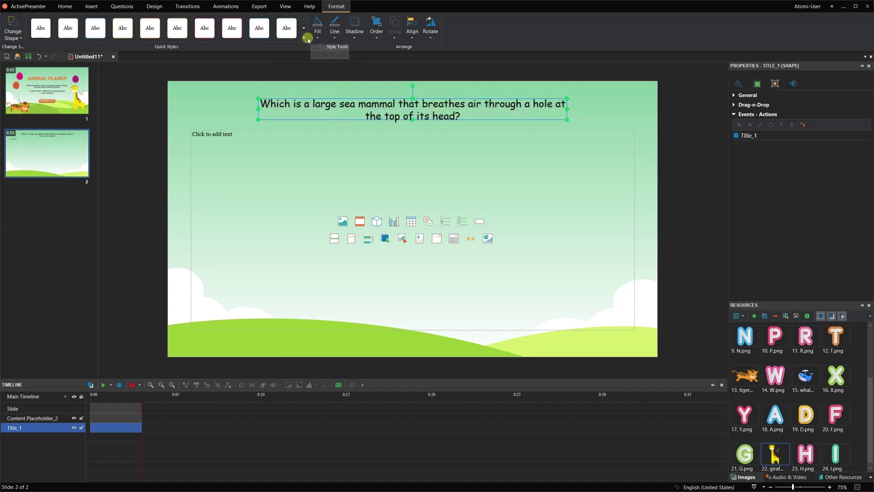
Step: Apply a light orange quick style to the question title and delete the empty content placeholder
click(303, 37)
click(180, 158)
click(571, 128)
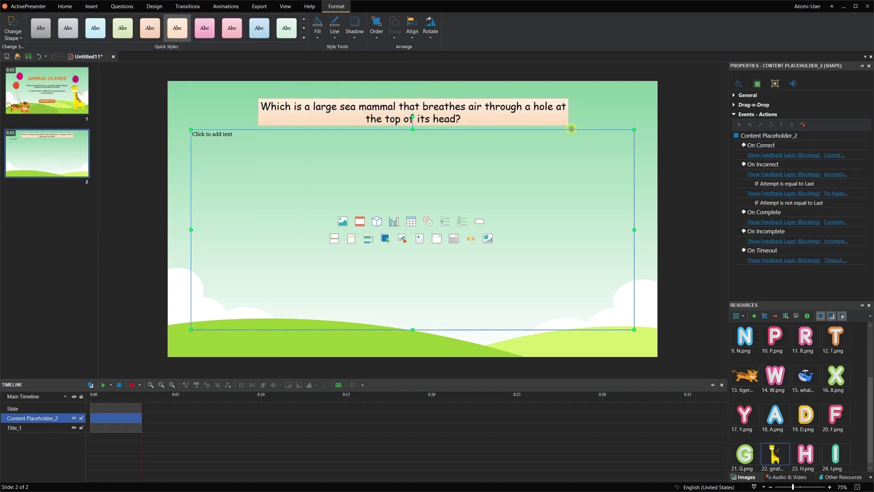
key(Delete)
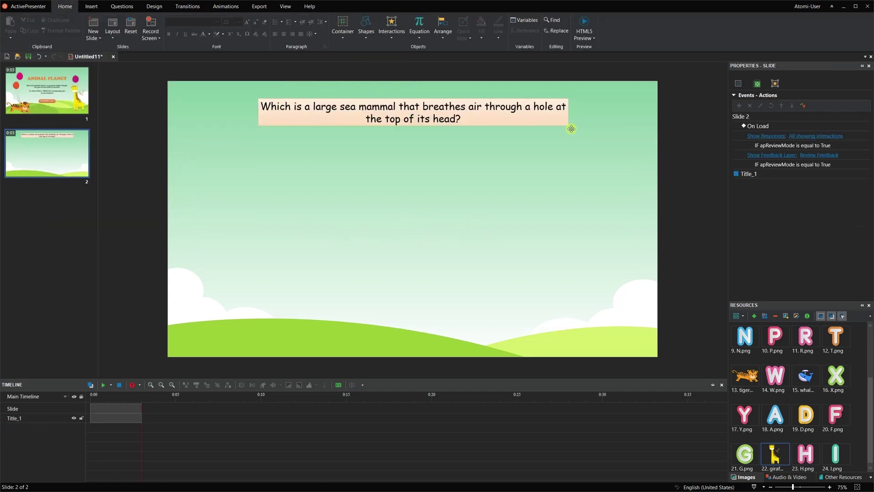
Step: Add the letter images W, A, H, L, E, K, T, R, P, N, D, F, X, Y and I from the resources to slide 2
drag(864, 385, 864, 388)
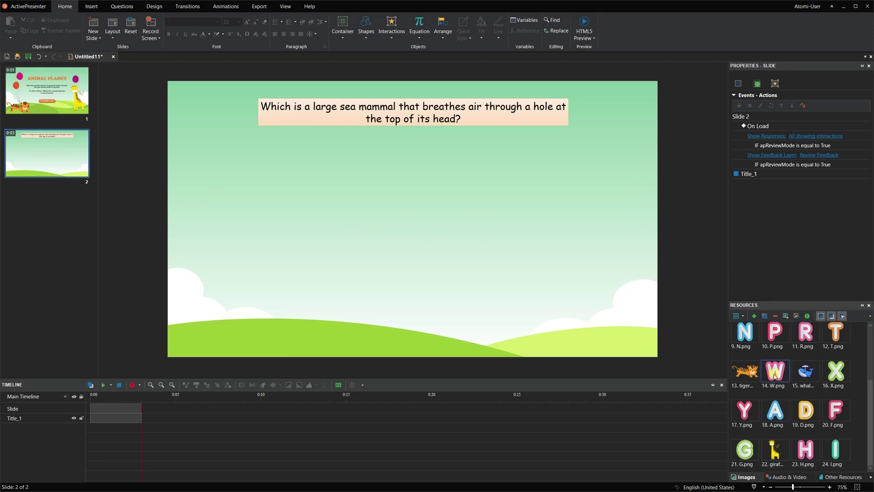
scroll(815, 396, up, 1)
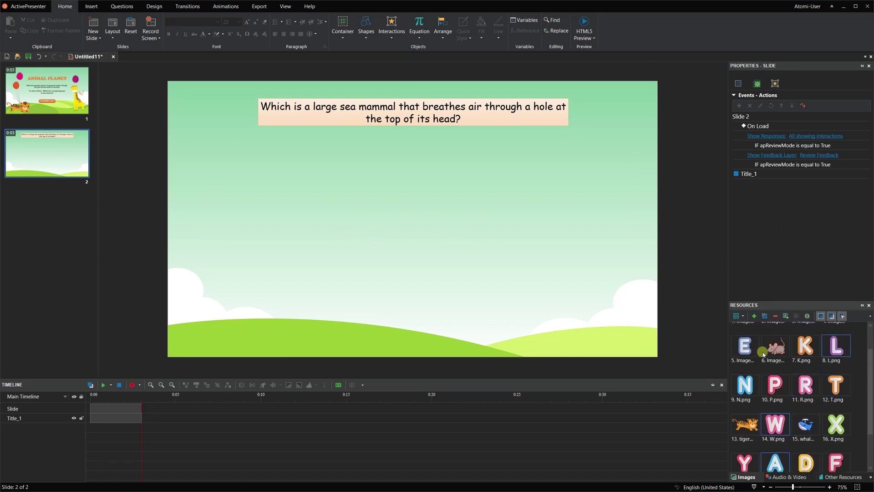
scroll(839, 456, down, 1)
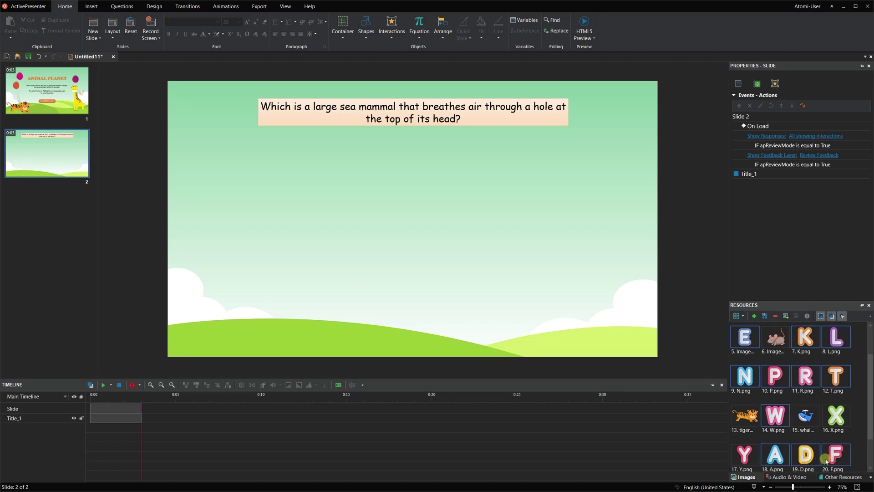
drag(825, 463, 412, 230)
Step: Spread the stacked letter images into two rows, with W R K N X Y I above L H T P D F E A
click(484, 233)
drag(284, 236, 497, 291)
drag(518, 253, 522, 236)
drag(284, 236, 459, 292)
drag(284, 237, 400, 234)
drag(284, 236, 399, 291)
drag(284, 236, 333, 237)
drag(284, 236, 339, 292)
drag(376, 233, 359, 237)
drag(284, 237, 239, 286)
drag(285, 236, 568, 291)
click(328, 238)
drag(318, 240, 321, 241)
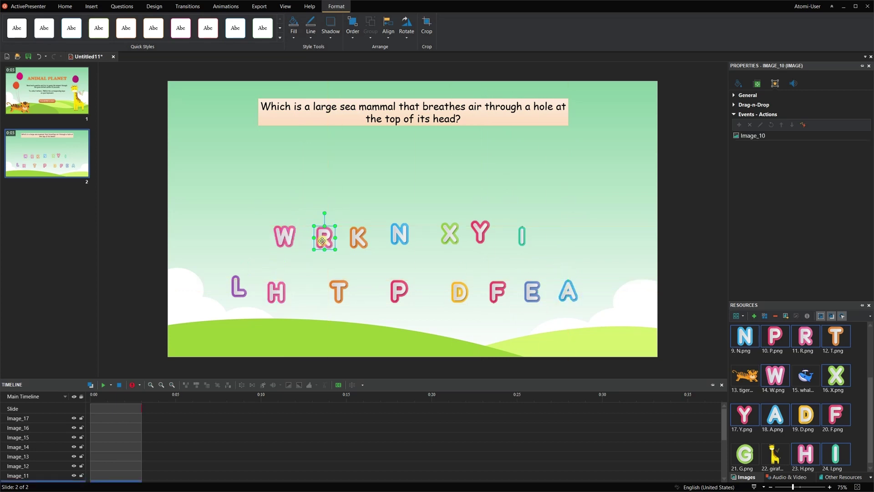
Step: Align the upper row of letters, W to I, by their middles and distribute them horizontally
drag(267, 224, 542, 251)
click(388, 28)
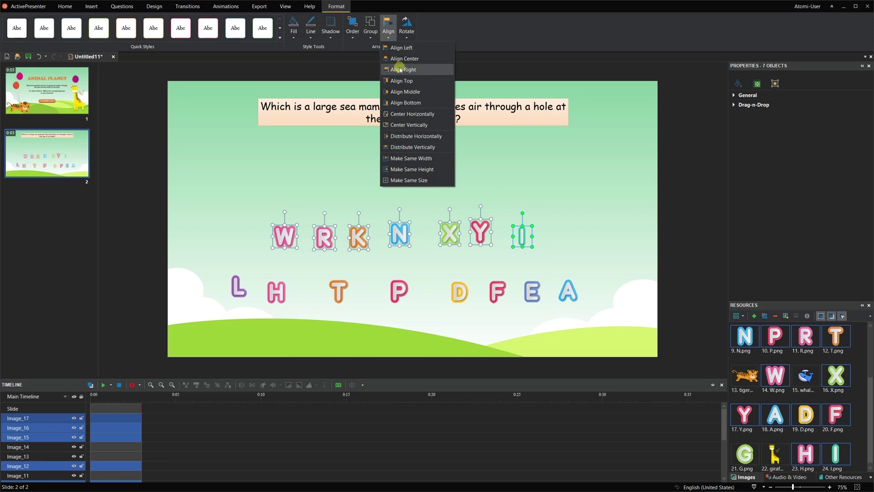
click(409, 93)
click(388, 28)
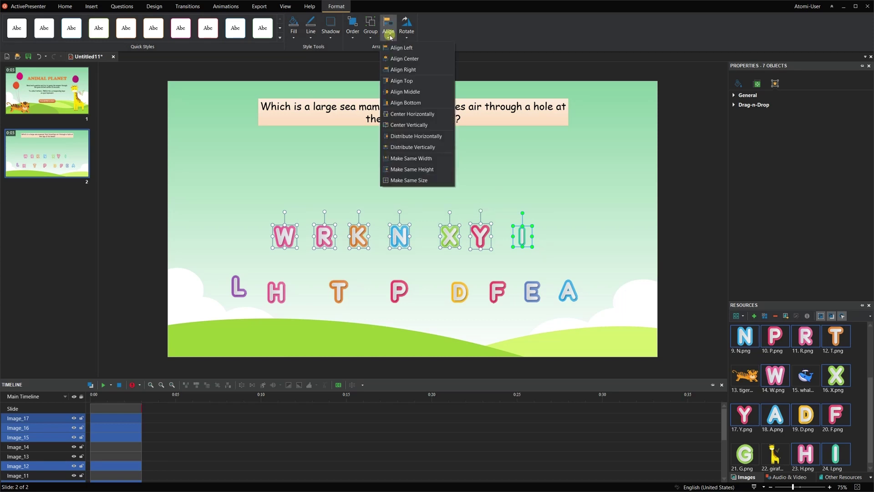
click(419, 135)
Step: Align the lower row of letters, L to A, by their middles and distribute them horizontally
click(607, 313)
drag(607, 312, 228, 273)
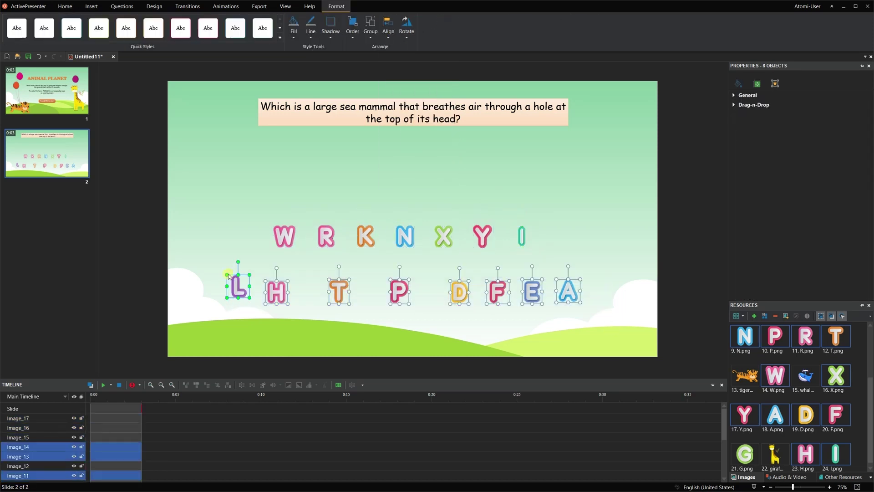
click(388, 28)
click(404, 91)
click(388, 28)
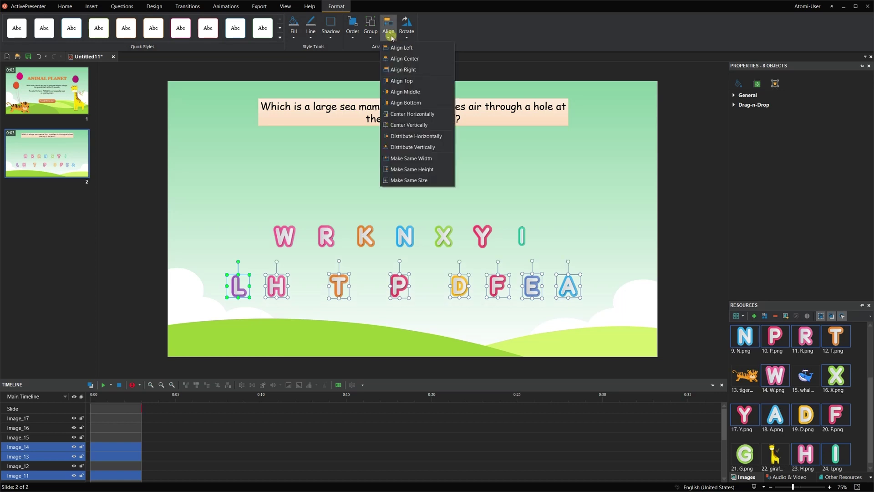
click(414, 135)
Step: Move both rows of letter images down onto the lower part of the slide, near the green hills
click(601, 311)
drag(573, 209, 323, 242)
drag(594, 305, 207, 221)
drag(322, 247, 330, 271)
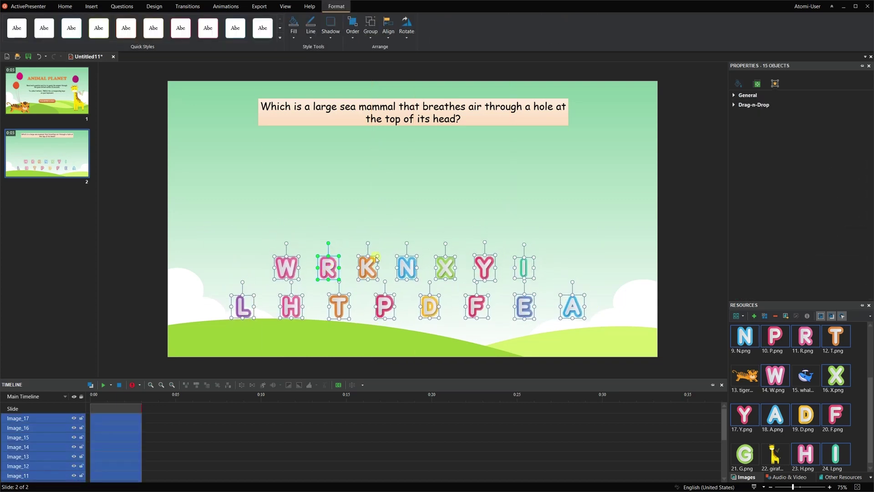
click(587, 252)
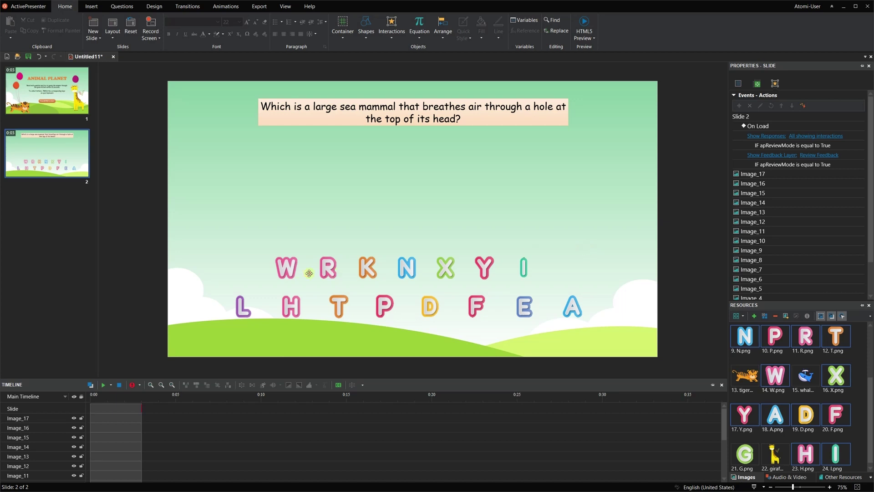
Step: Rename the letter images after the letters they show, starting with W for the first image of the upper row
click(287, 270)
click(747, 95)
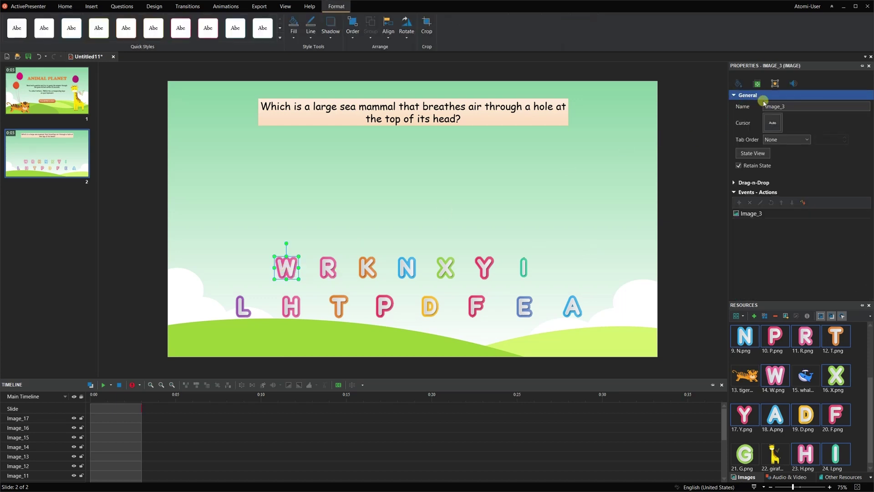
double_click(794, 107)
text(W)
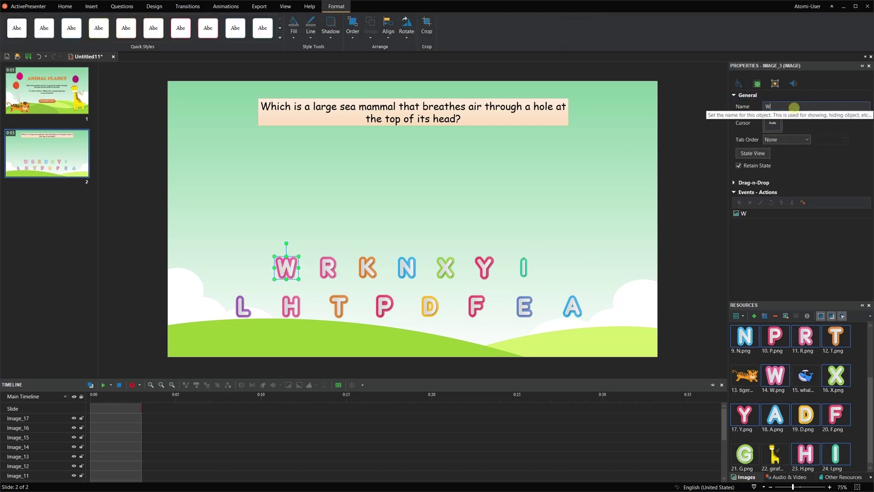
click(338, 270)
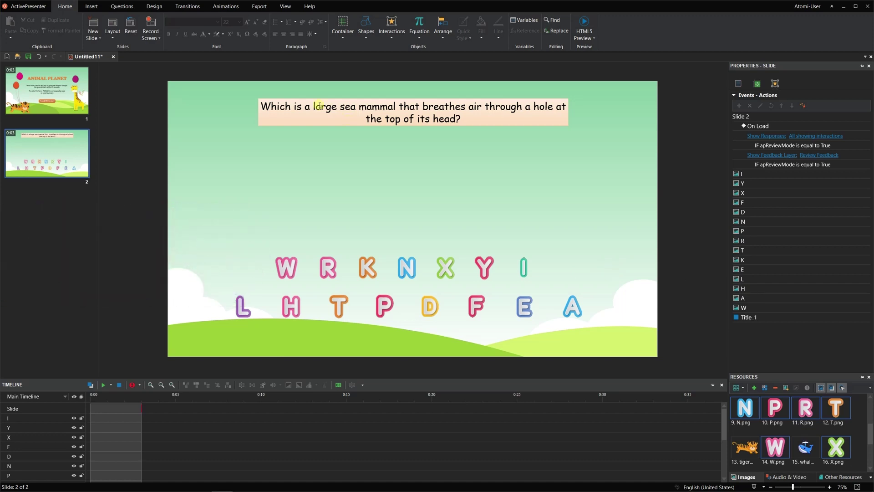
Step: Insert a grid box container below the question title and add a rectangle shape inside it
click(98, 8)
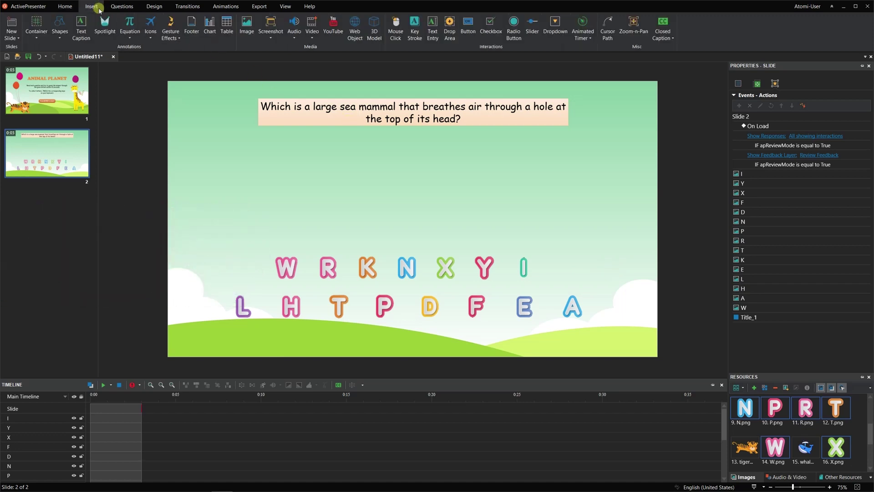
click(39, 38)
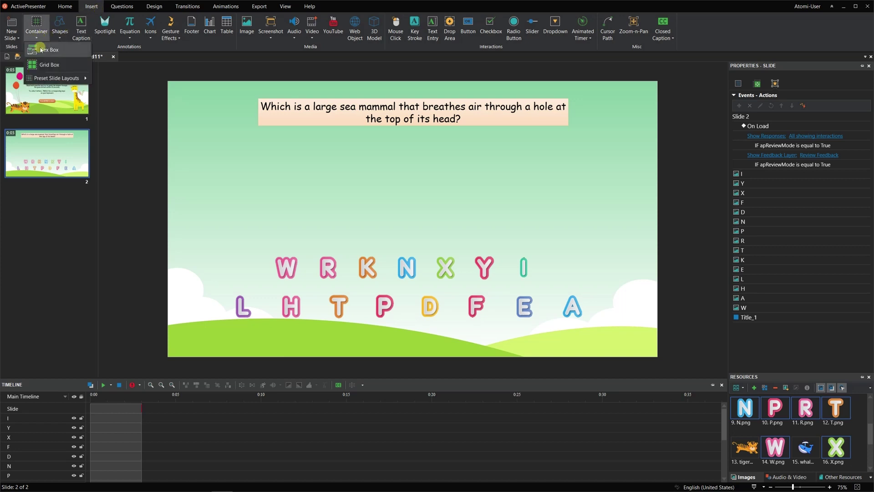
click(49, 65)
drag(251, 108, 368, 136)
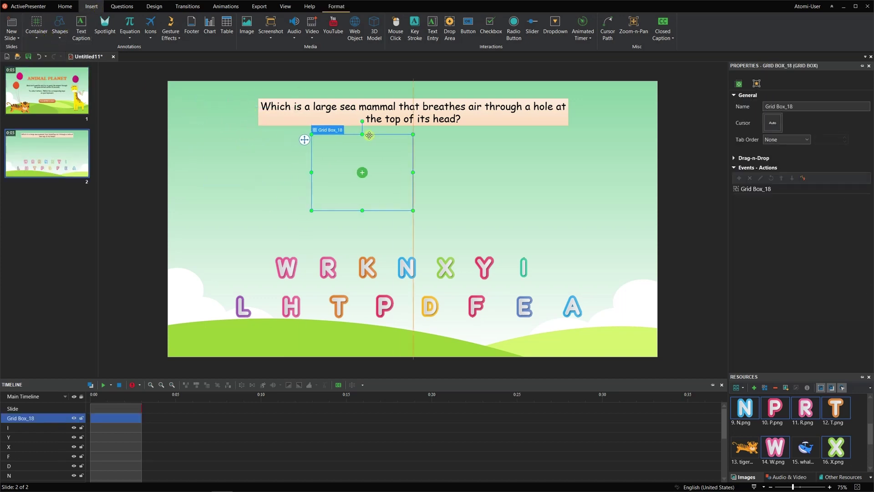
click(362, 173)
mouse_move(397, 179)
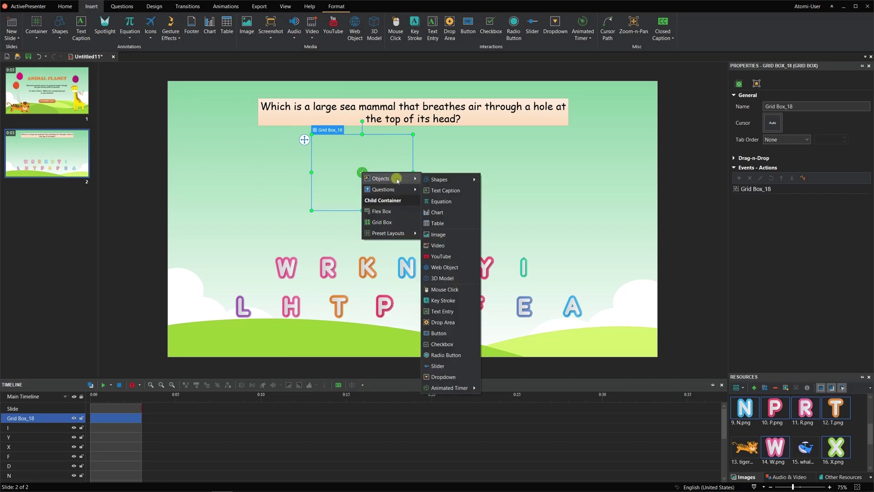
mouse_move(430, 180)
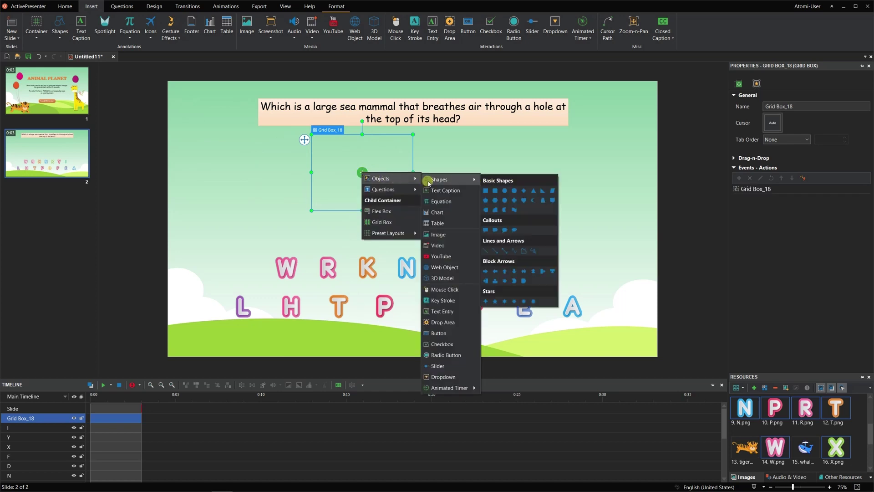
click(485, 192)
Step: Add four more rectangle shapes to the grid box to make five in all
click(304, 152)
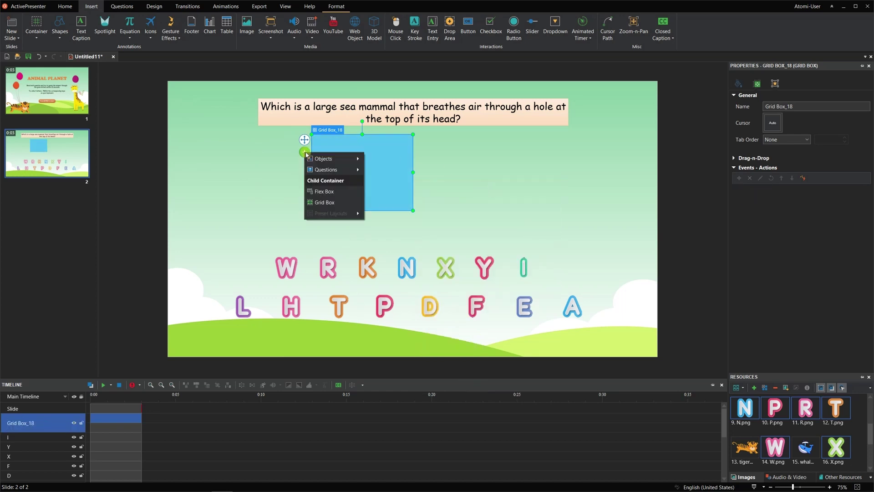
mouse_move(332, 158)
mouse_move(388, 160)
click(428, 171)
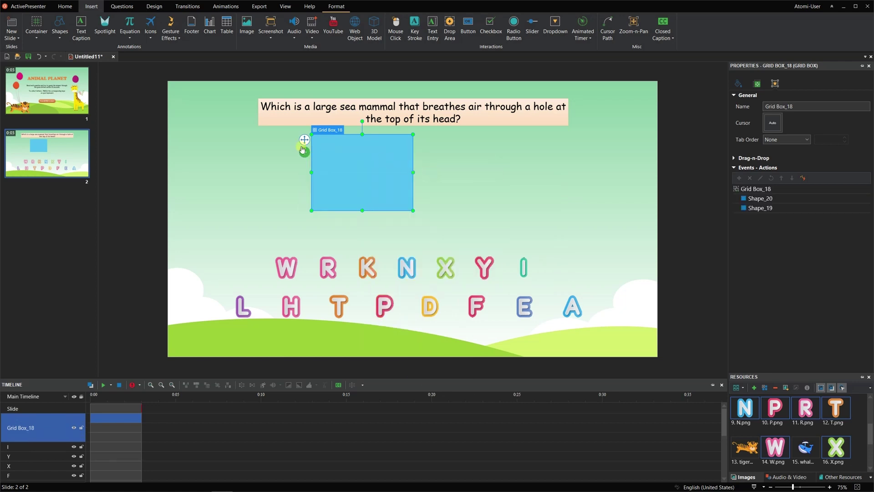
click(306, 152)
mouse_move(322, 158)
mouse_move(382, 160)
click(428, 166)
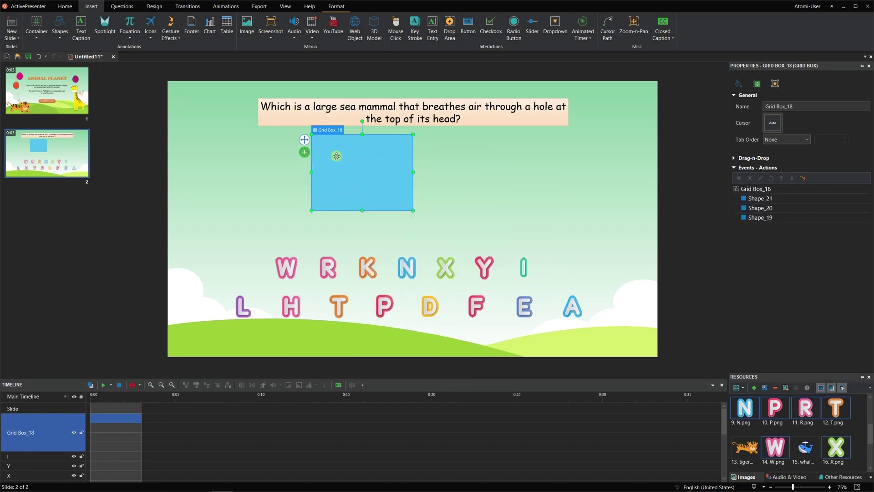
click(304, 151)
mouse_move(322, 157)
mouse_move(382, 161)
click(426, 168)
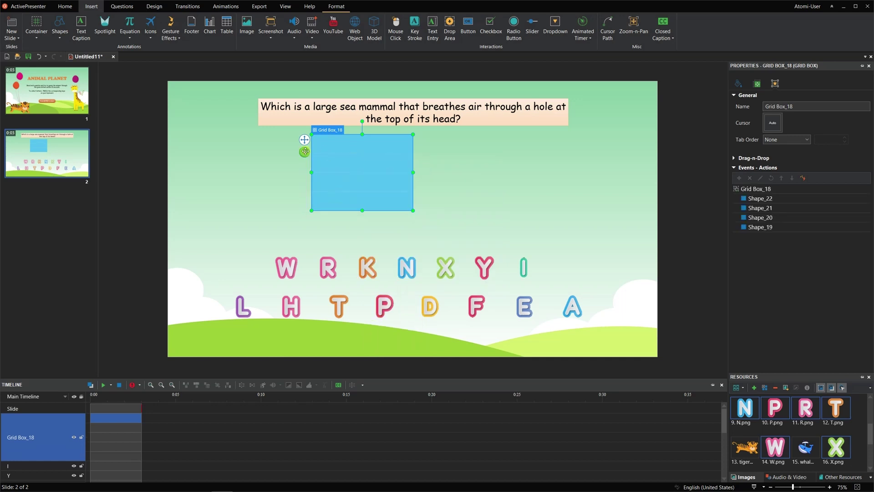
click(305, 152)
mouse_move(327, 156)
mouse_move(382, 160)
click(429, 168)
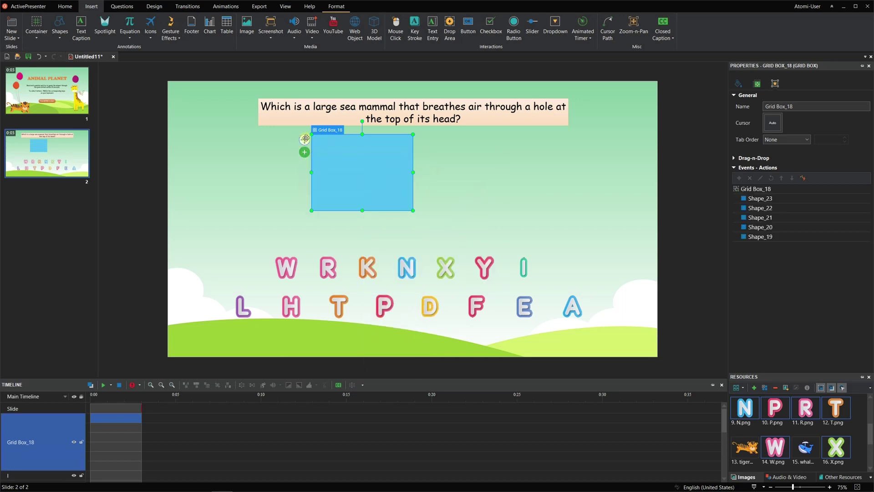
Step: Set the grid box layout's number of columns to 5
click(757, 85)
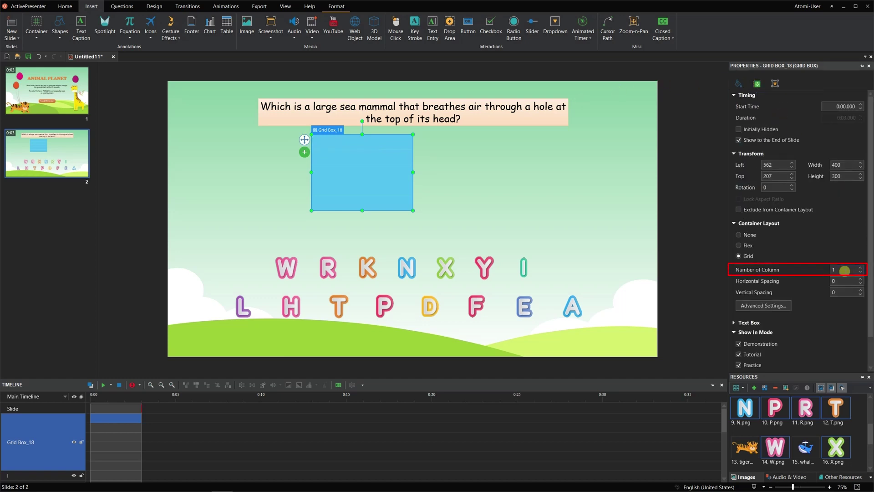
click(839, 271)
text(5)
key(Return)
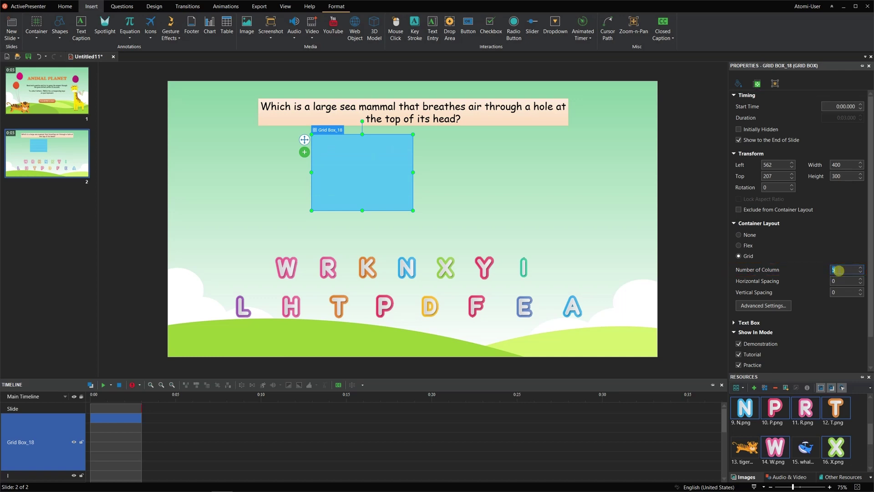
Step: Resize the grid box to a width of 500 and a height of 100
click(846, 165)
text(500)
click(829, 177)
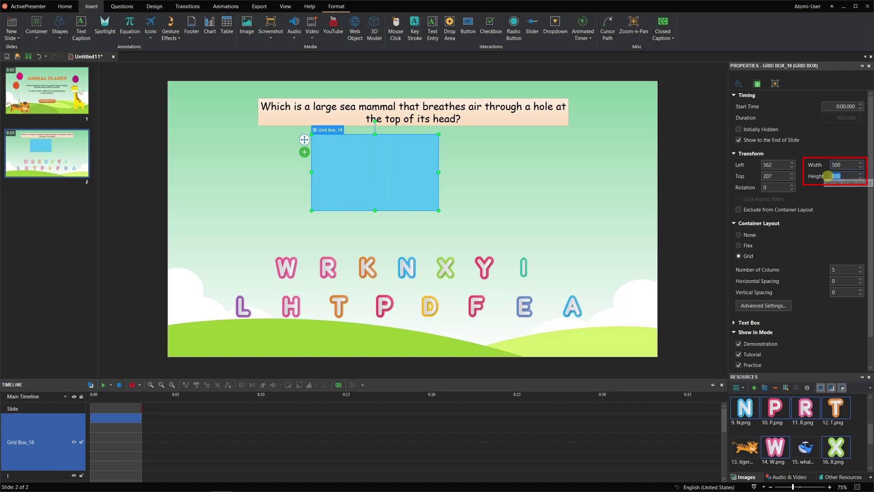
text(100)
key(Return)
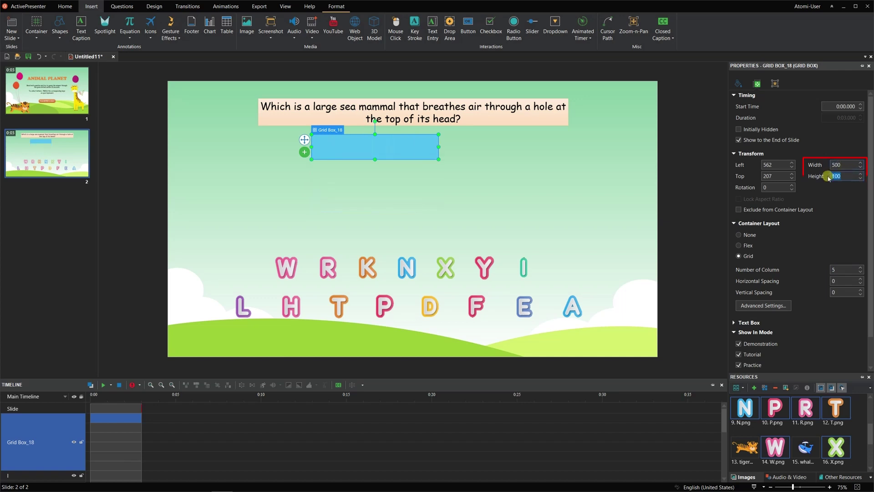
Step: Fill the first box in the grid with light green and the second box with light orange
click(327, 151)
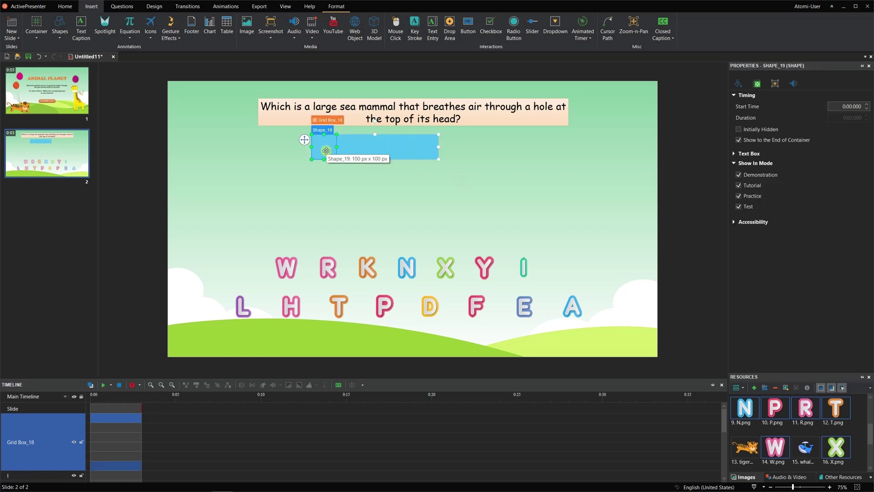
click(739, 83)
click(867, 156)
click(812, 208)
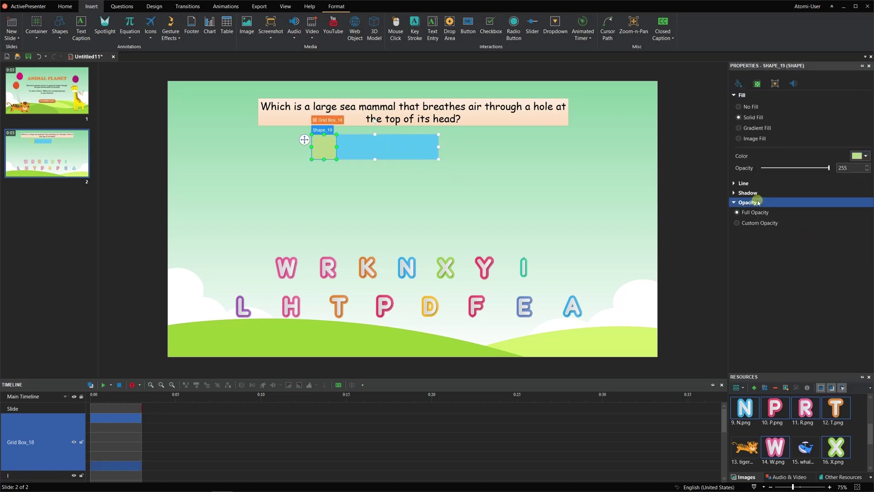
click(349, 146)
click(866, 156)
click(824, 207)
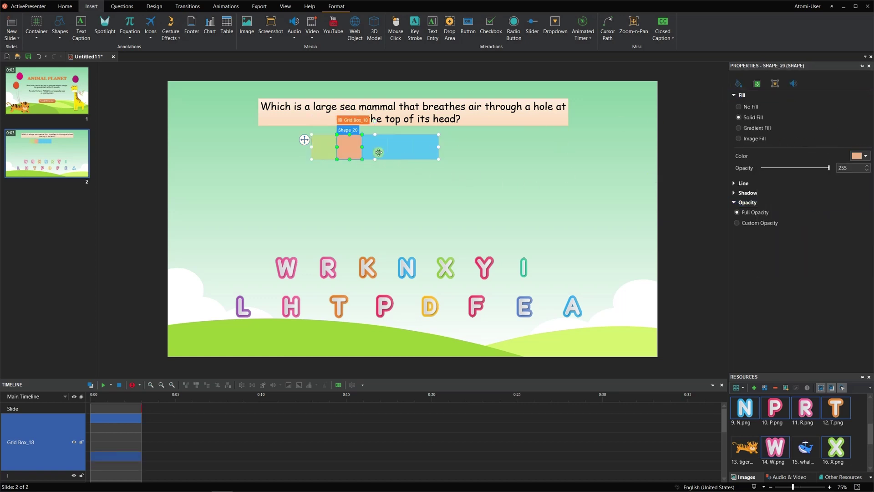
Step: Fill the third, fourth and fifth boxes with pink, blue and pale peach, and centre the grid box under the question title
click(375, 147)
click(867, 156)
click(839, 208)
click(401, 147)
click(867, 156)
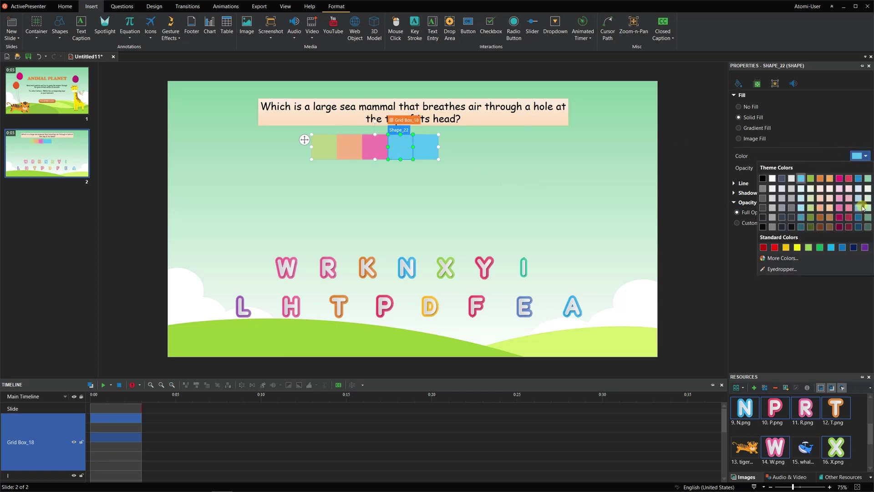
click(858, 208)
click(426, 146)
click(867, 156)
click(820, 207)
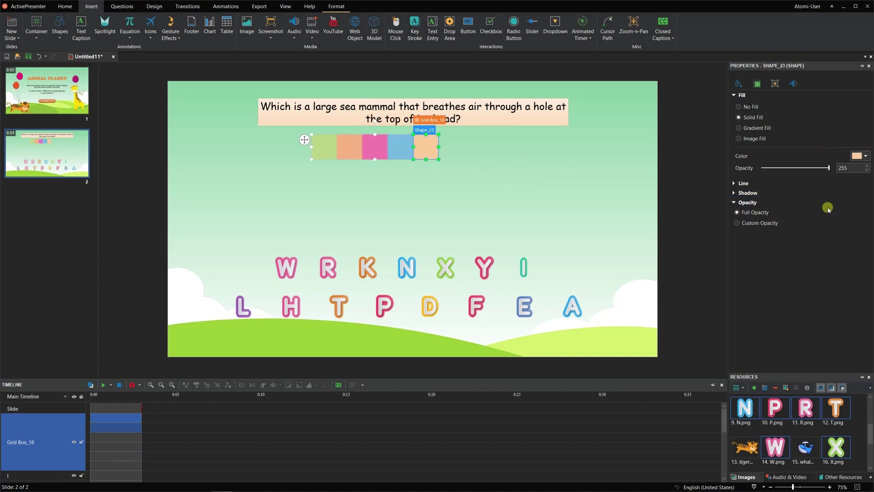
drag(304, 140, 346, 146)
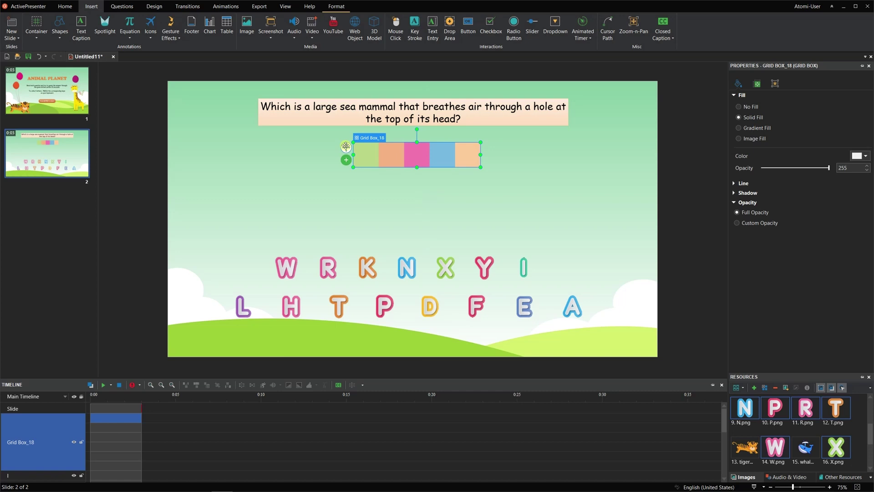
Step: Add a custom state named "letter" to the first box in the grid
click(363, 148)
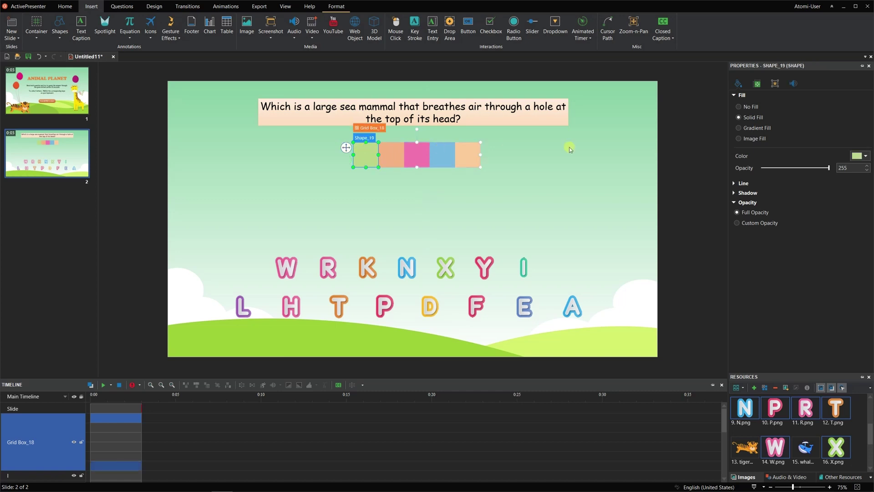
click(774, 85)
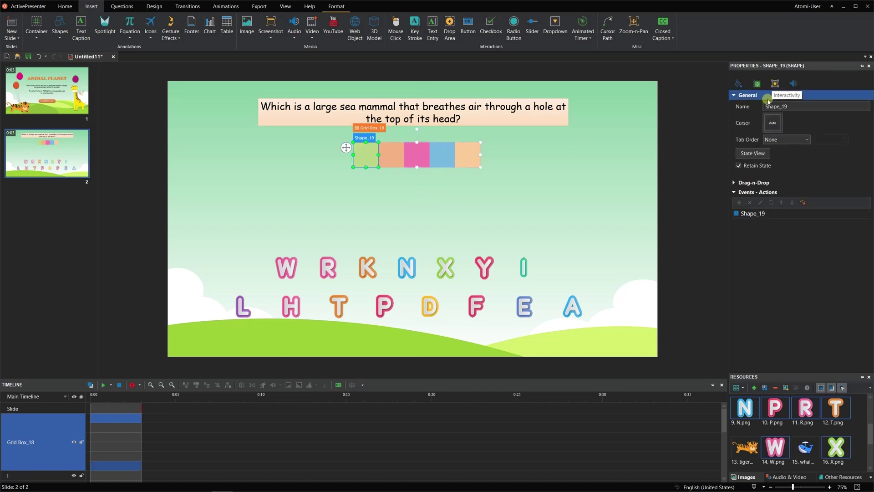
click(753, 153)
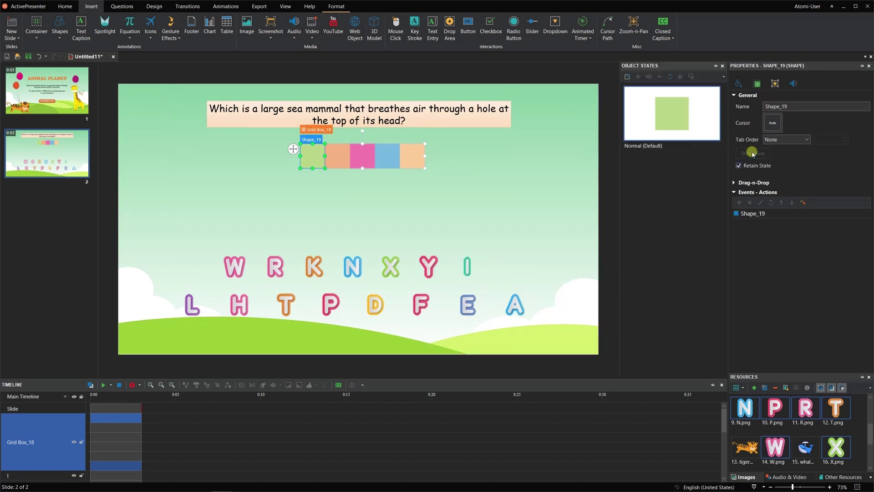
click(629, 77)
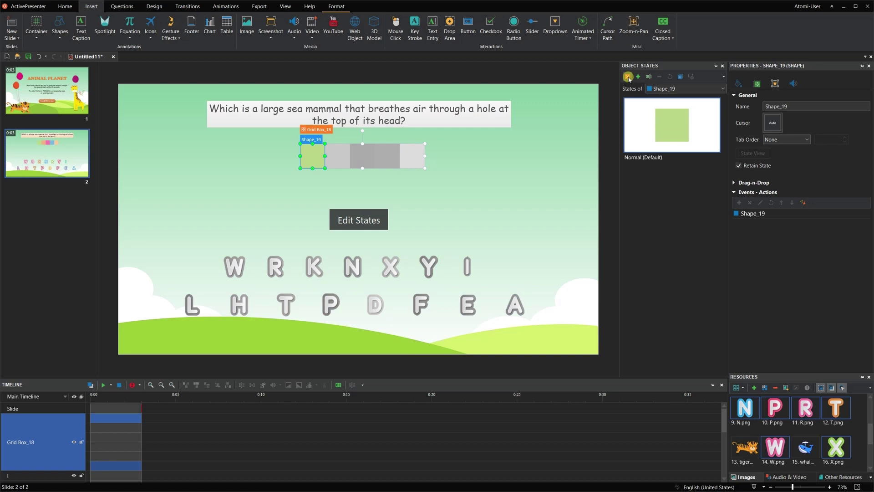
click(638, 76)
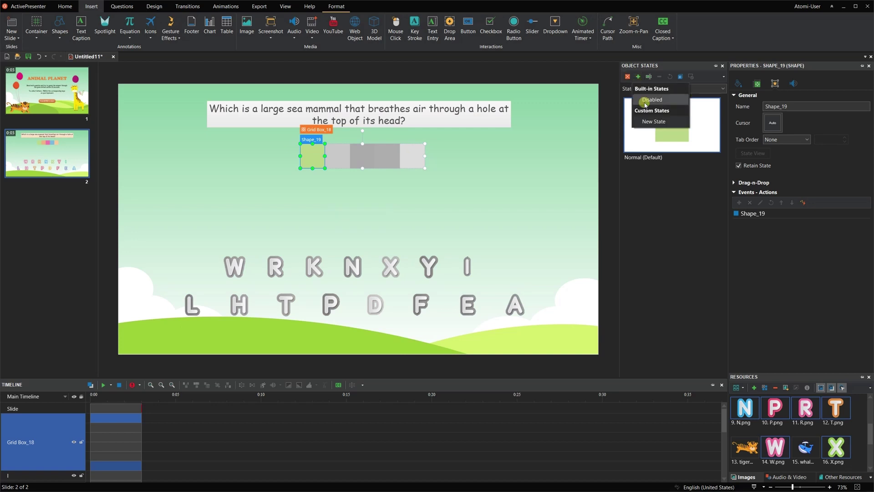
click(647, 121)
text(letter)
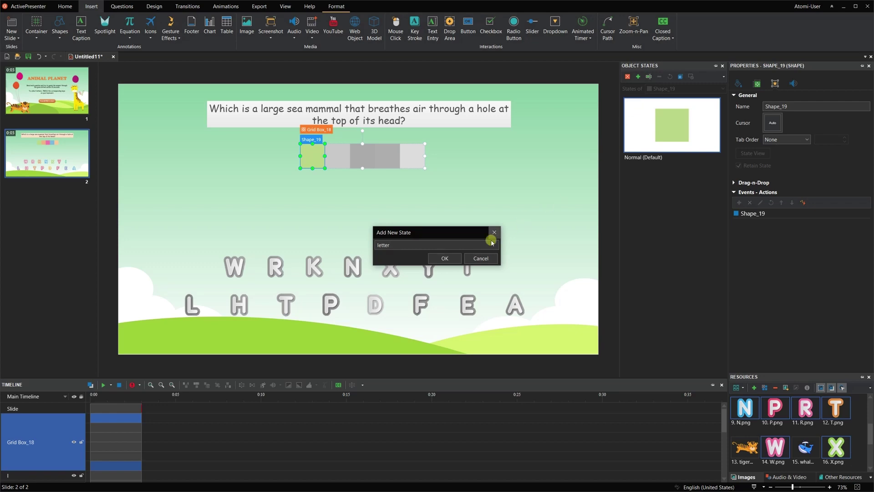
click(445, 258)
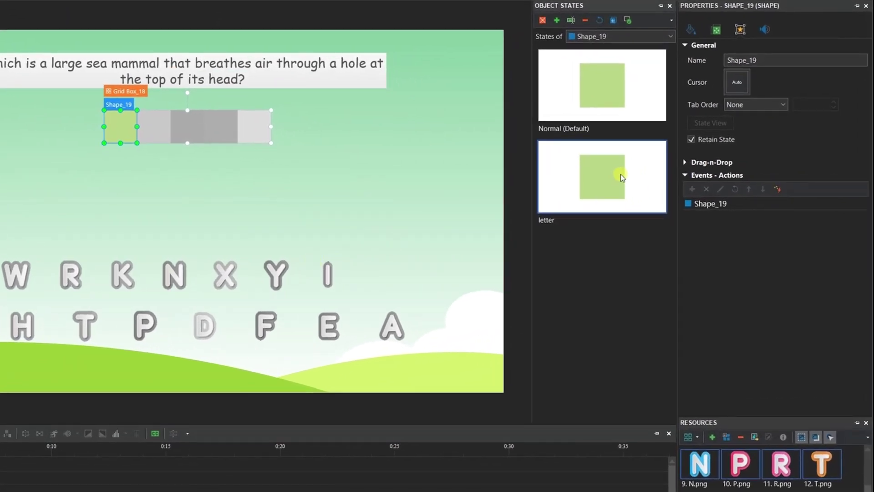
Step: Fill the first box's letter state with the W.png image and finish editing its states
click(691, 30)
click(714, 103)
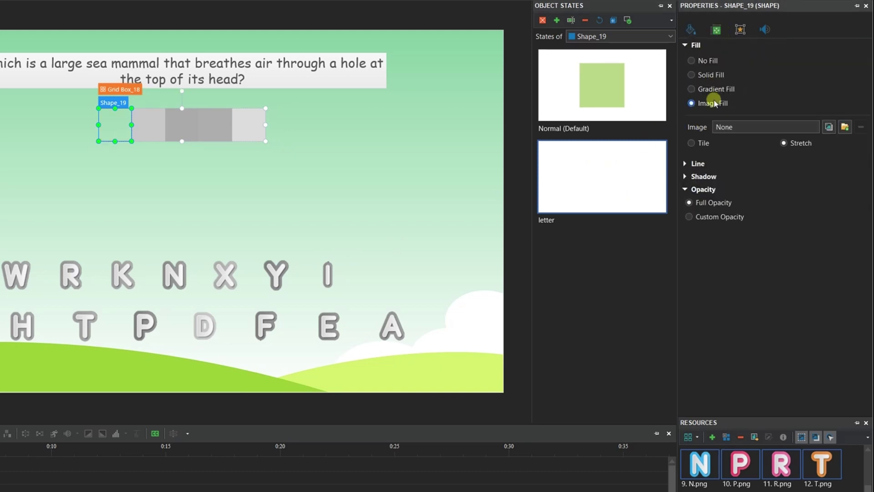
click(829, 127)
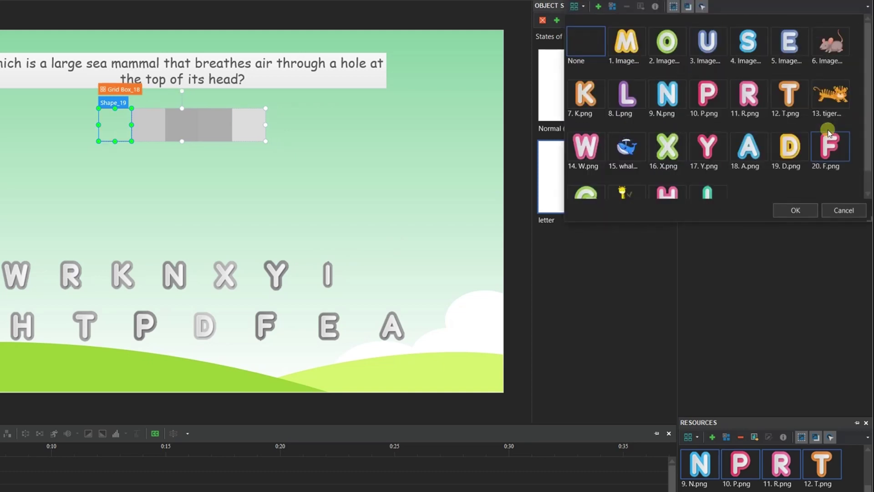
click(585, 146)
click(796, 210)
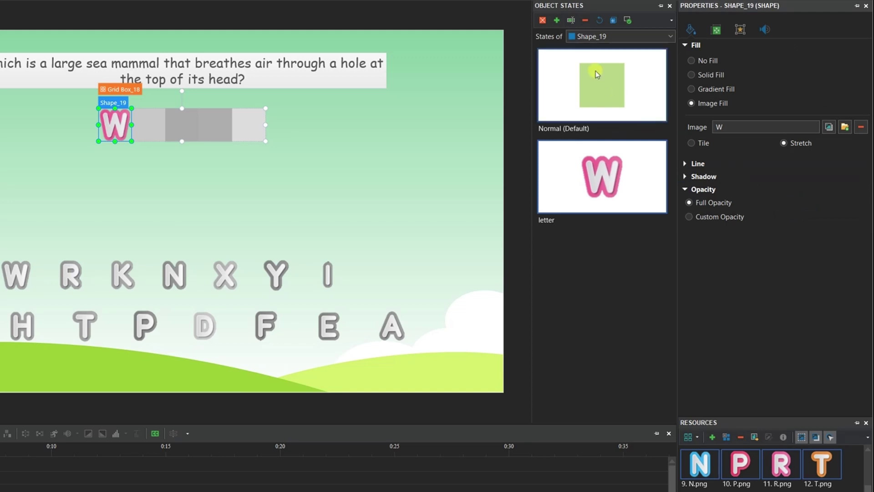
click(543, 20)
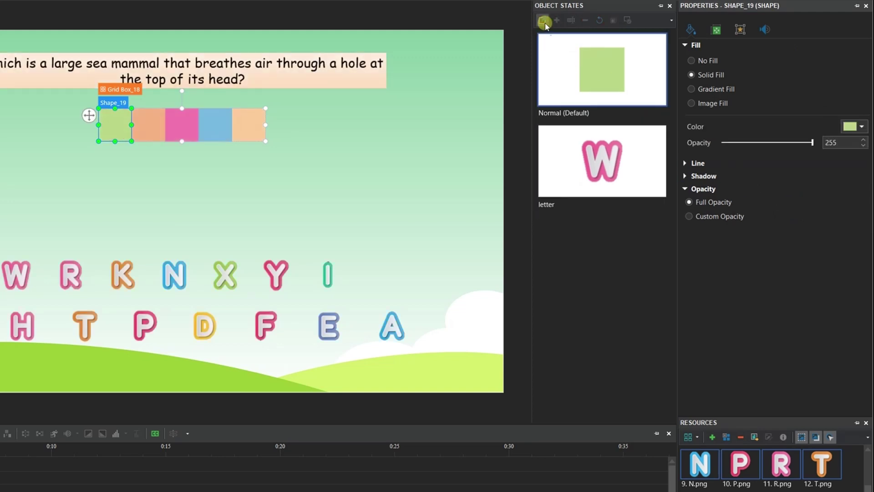
Step: Rename the first box as box_w and turn off Retain State for it
click(741, 29)
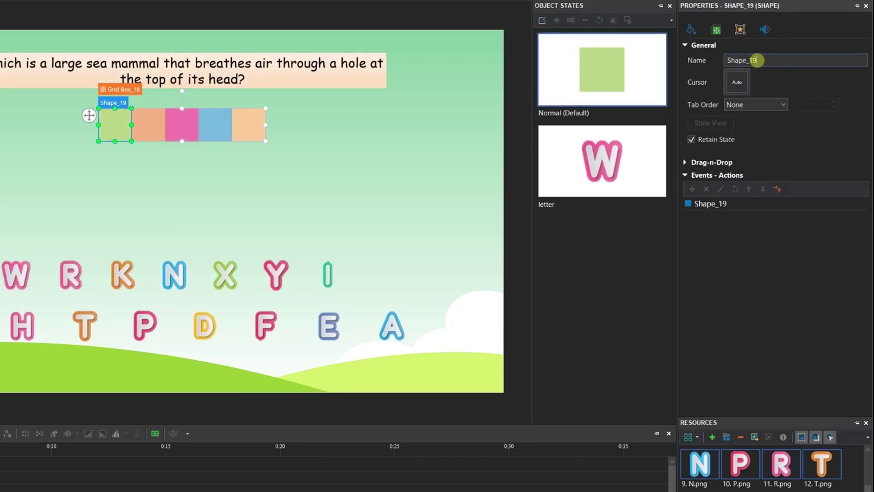
double_click(757, 60)
text(boc)
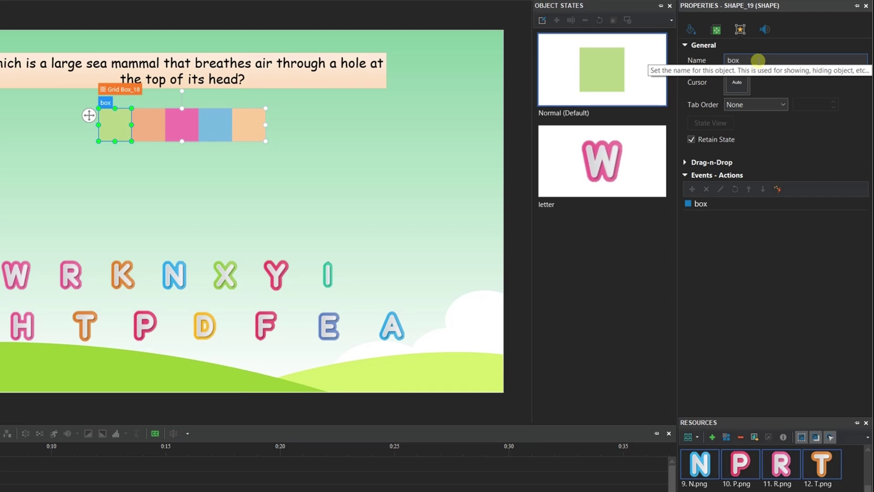
text(_w)
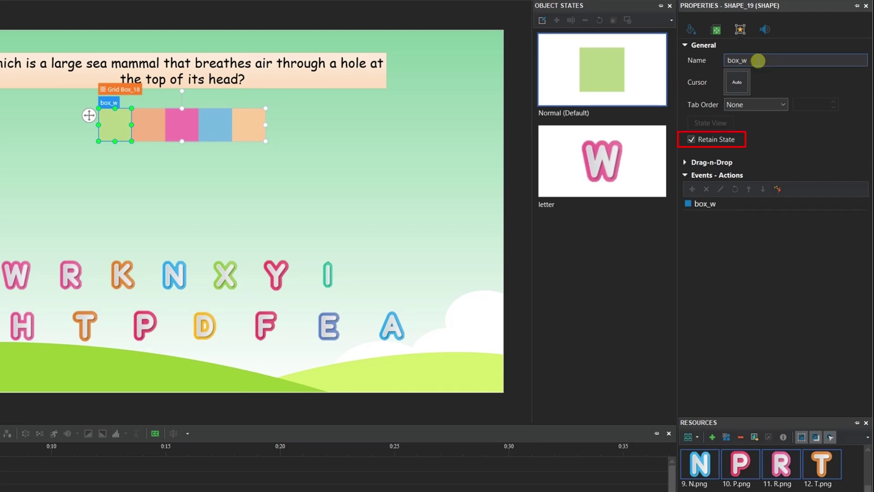
click(692, 139)
Step: Add a custom state named "letter" to the second box and open its fill properties
click(150, 128)
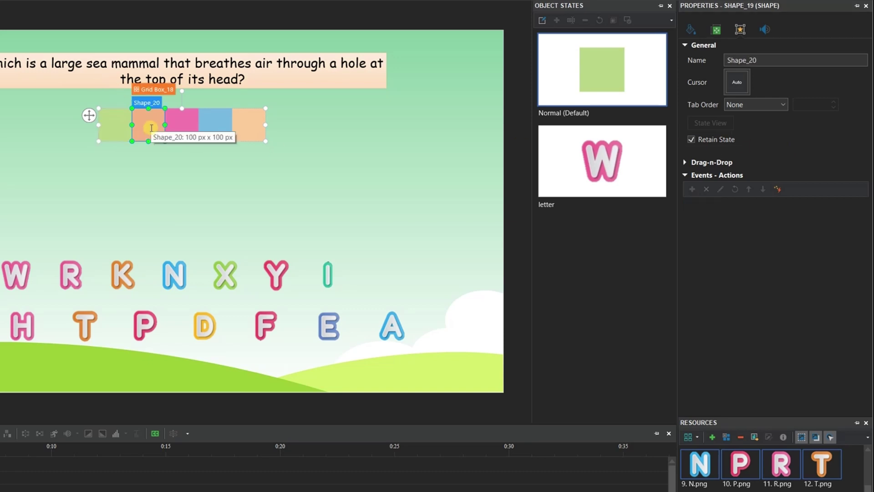
click(542, 21)
click(556, 20)
click(576, 78)
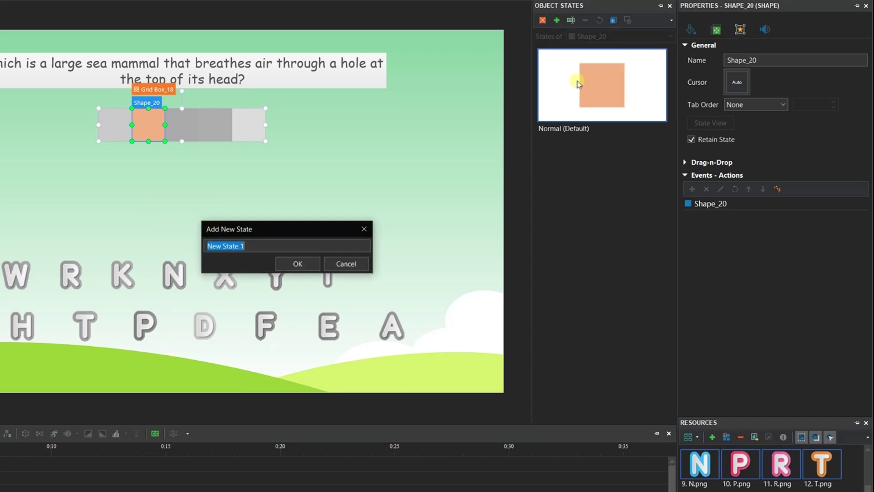
text(letter)
click(297, 263)
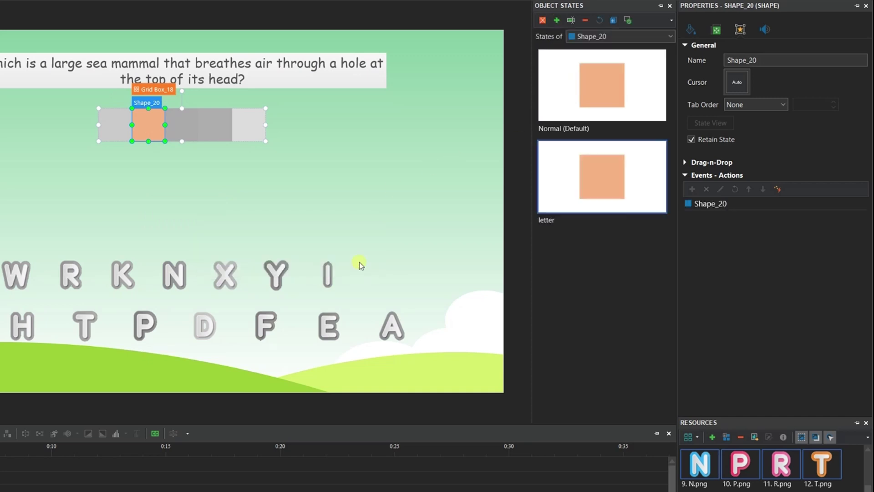
click(688, 31)
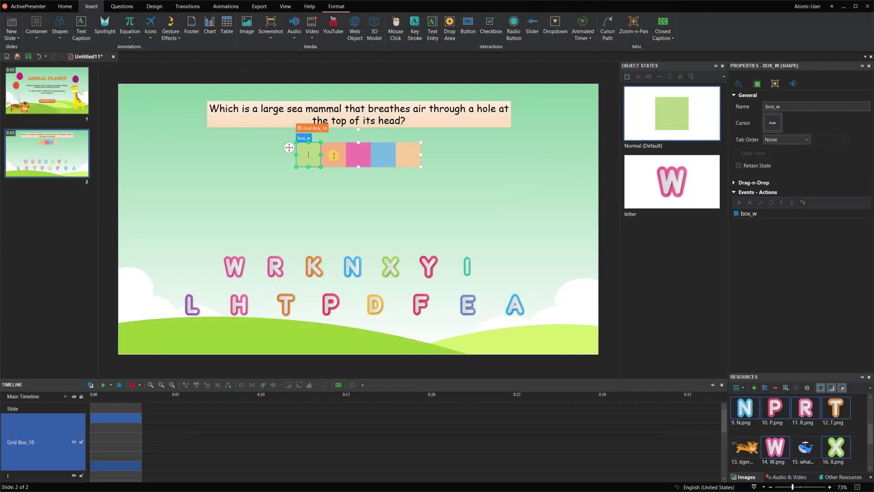
Step: Check the names and letter states of the second through fifth boxes in the grid
click(334, 156)
click(358, 156)
click(387, 156)
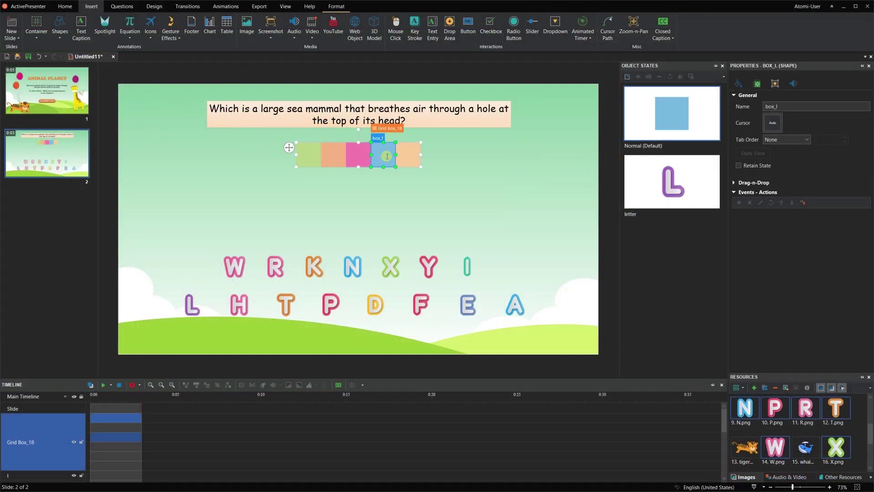
click(410, 156)
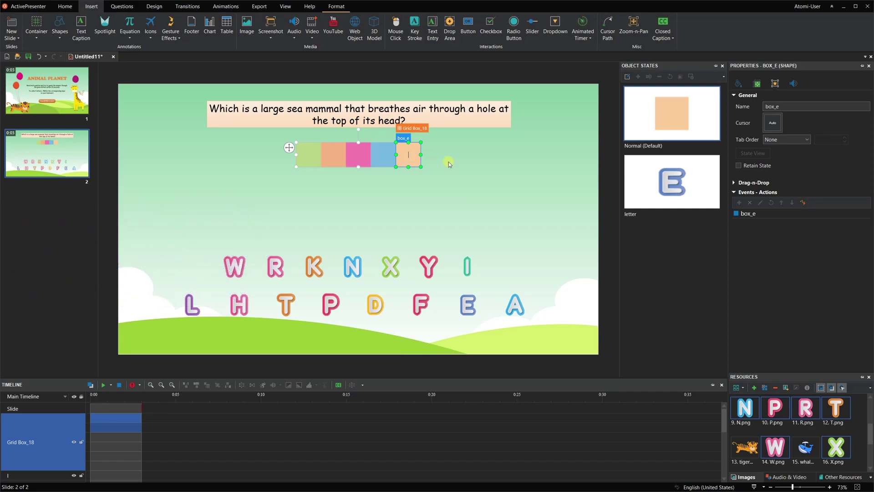
click(465, 167)
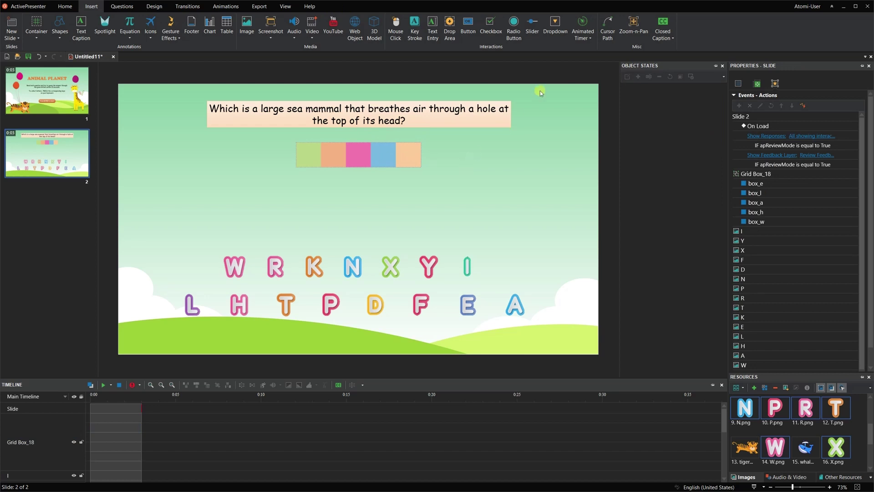
Step: Insert an oval animated timer to the right of the question title and apply a light pink gradient theme style to it
click(583, 38)
click(592, 53)
drag(539, 116, 588, 132)
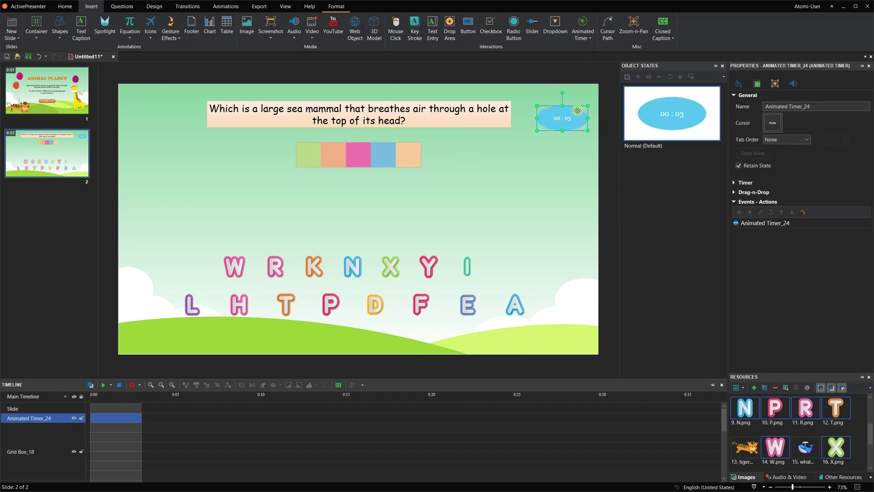
click(336, 6)
click(305, 39)
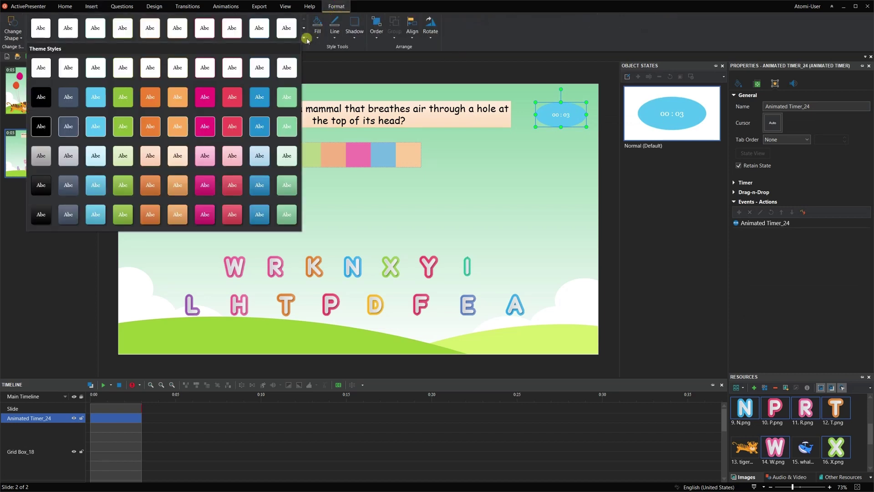
click(232, 155)
Step: Set the timer's font to Comic Sans MS and adjust its font size
click(68, 7)
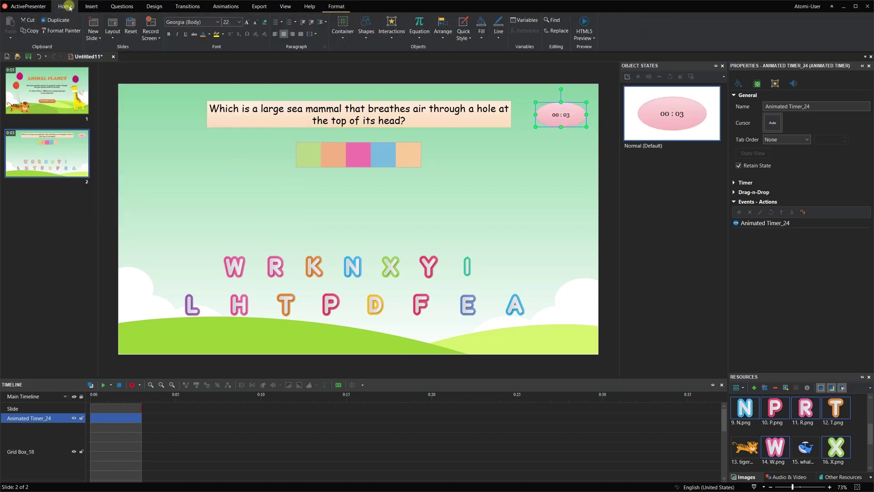
click(217, 22)
scroll(249, 120, down, 10)
scroll(250, 123, down, 6)
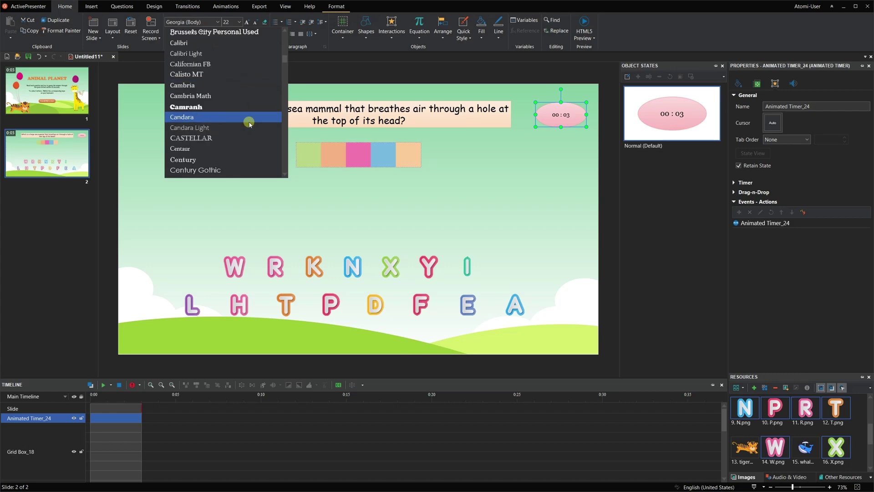
scroll(249, 122, down, 2)
click(250, 119)
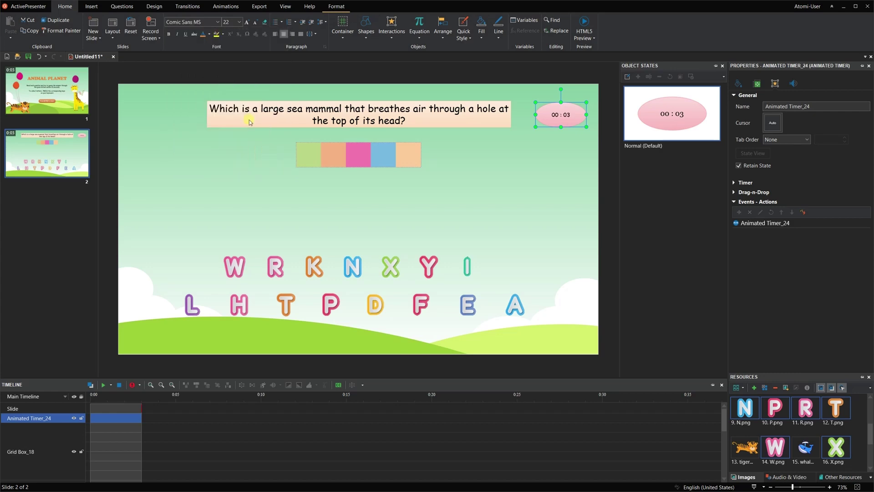
click(239, 22)
click(228, 109)
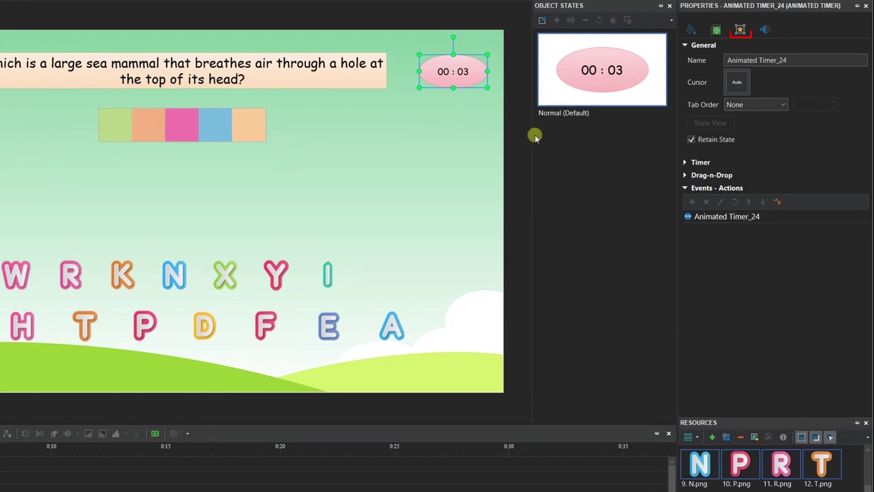
Step: Turn off Match Object Duration for the timer and set its duration to 15 seconds
click(704, 163)
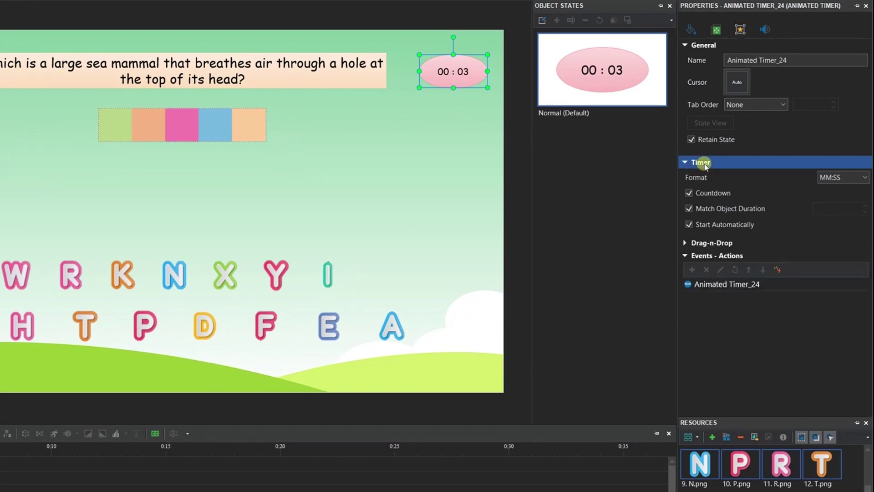
click(705, 209)
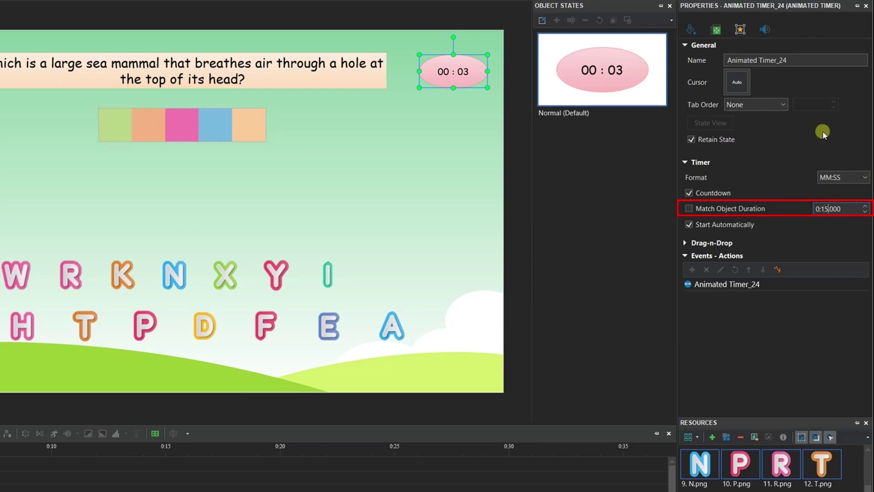
Step: Apply the timer's 15-second duration and deselect the timer
key(Return)
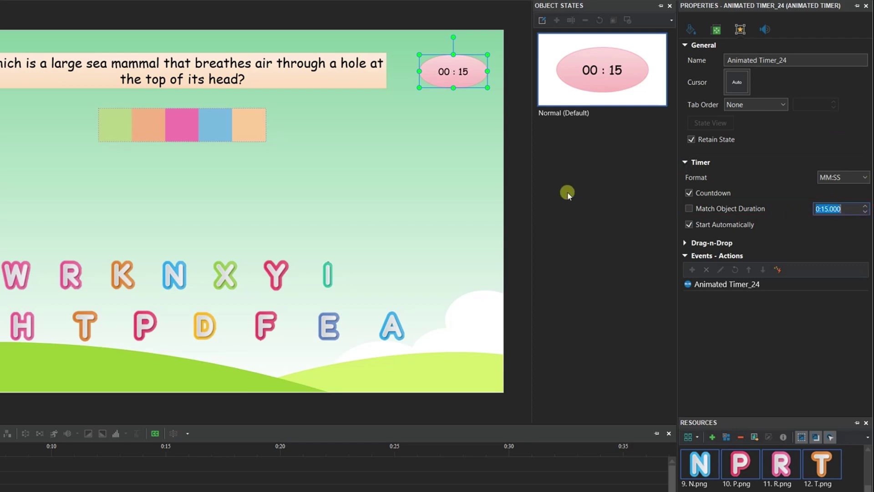
click(471, 195)
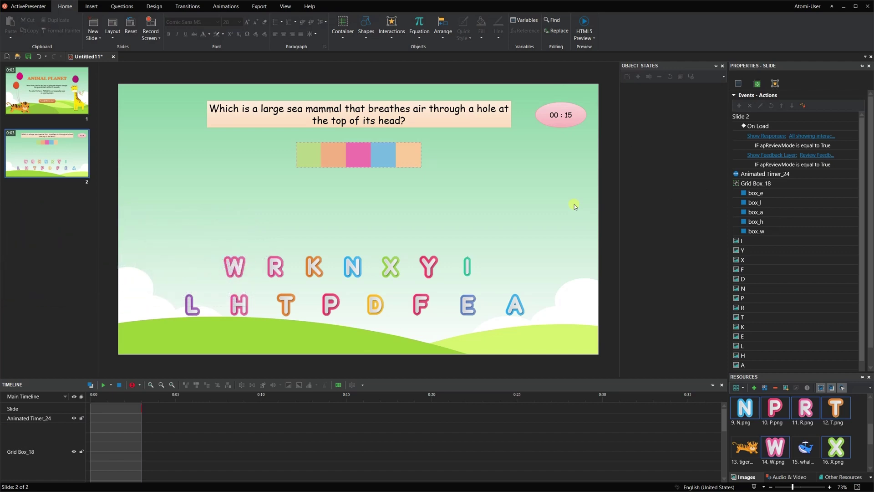
Step: Create a user variable named count of type NUMBER with the value 0
click(527, 22)
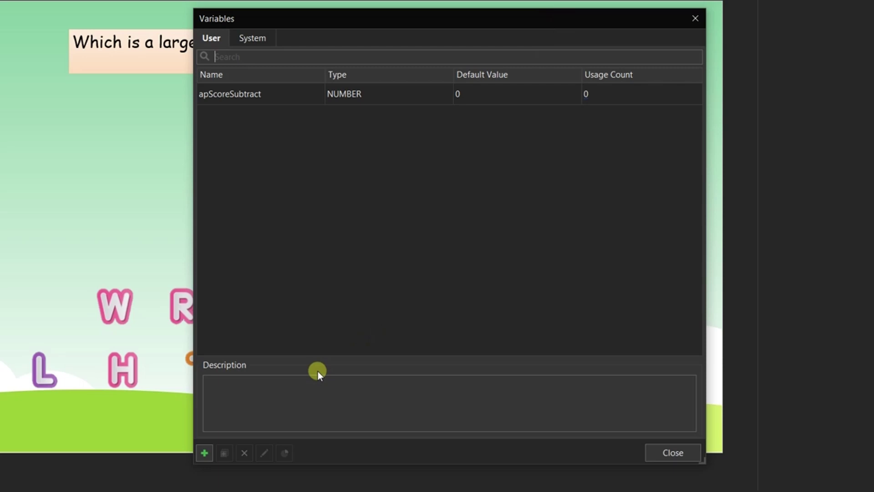
click(206, 452)
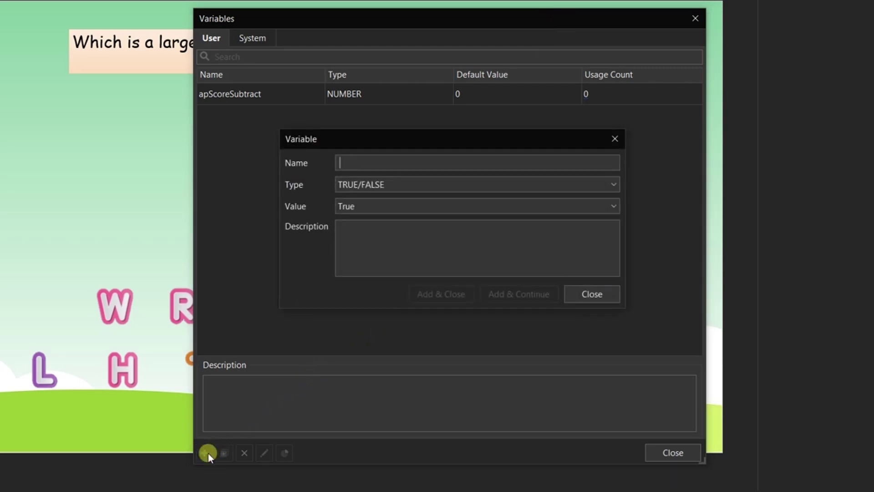
text(count)
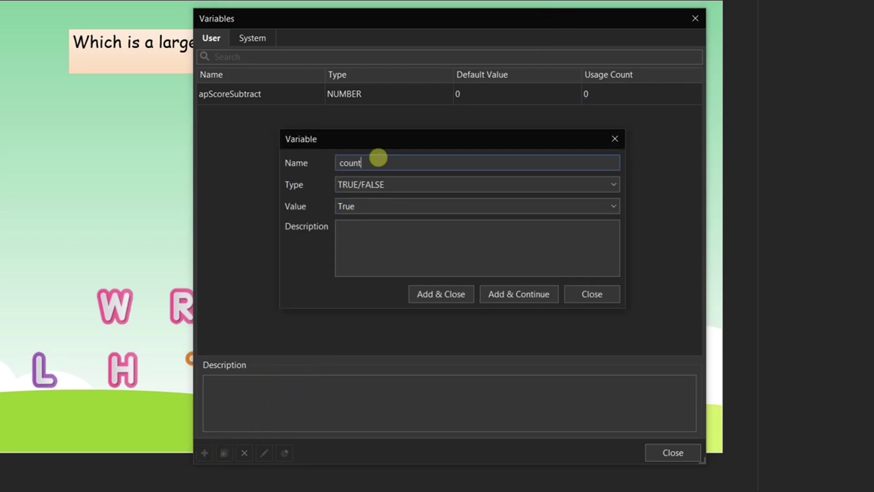
click(388, 186)
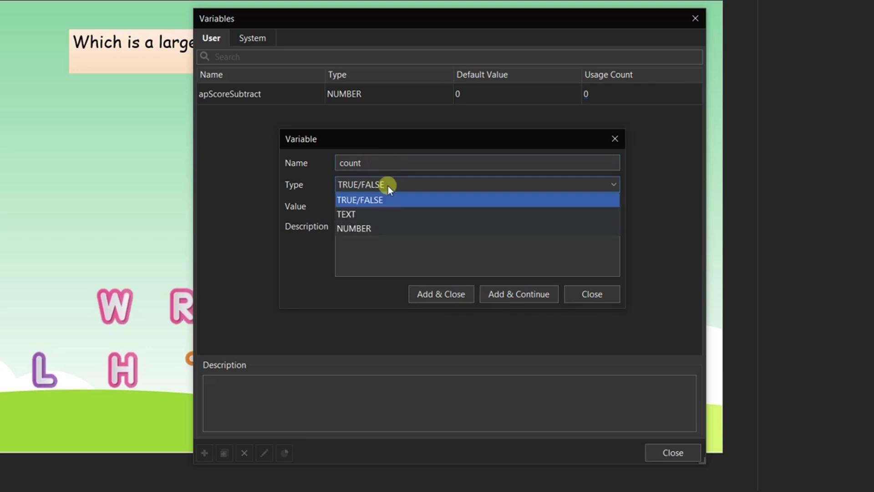
click(390, 227)
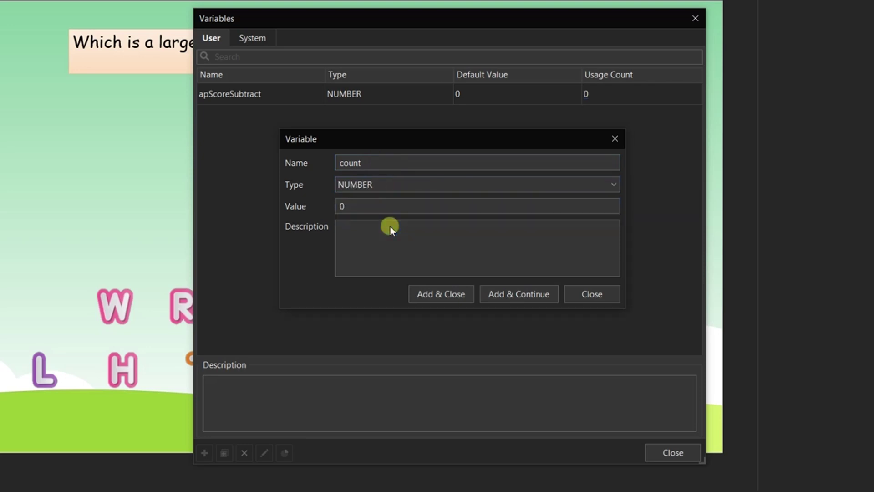
click(431, 296)
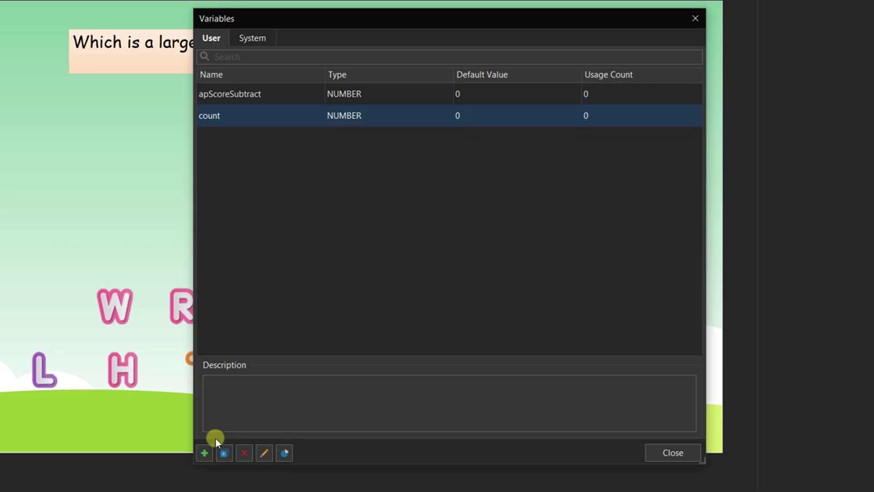
Step: Add a TRUE/FALSE variable named w with the value False
click(205, 452)
click(372, 165)
text(w)
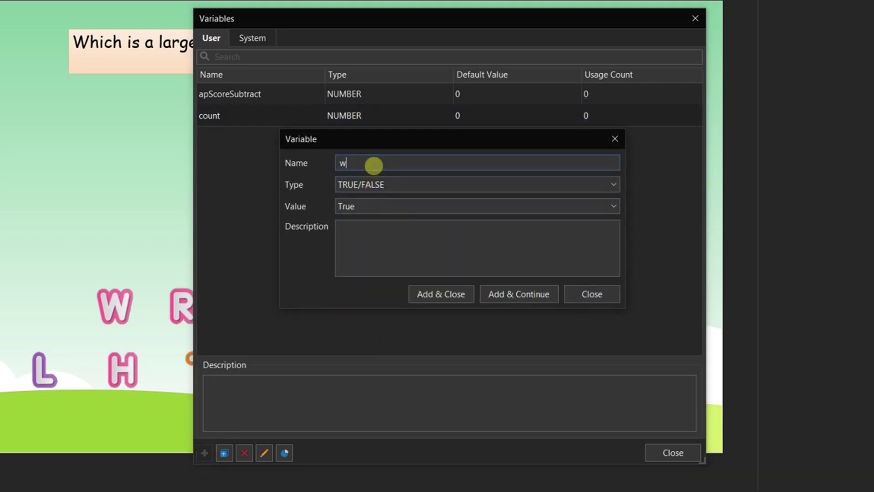
click(379, 206)
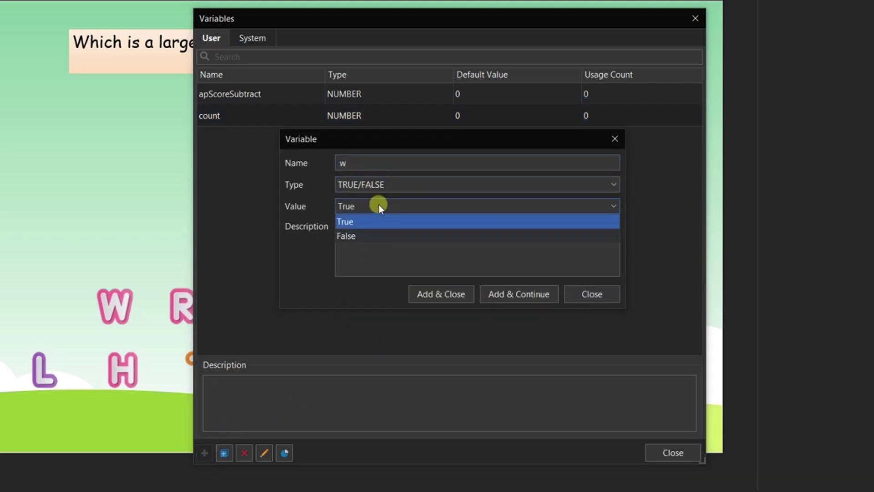
click(379, 235)
click(506, 292)
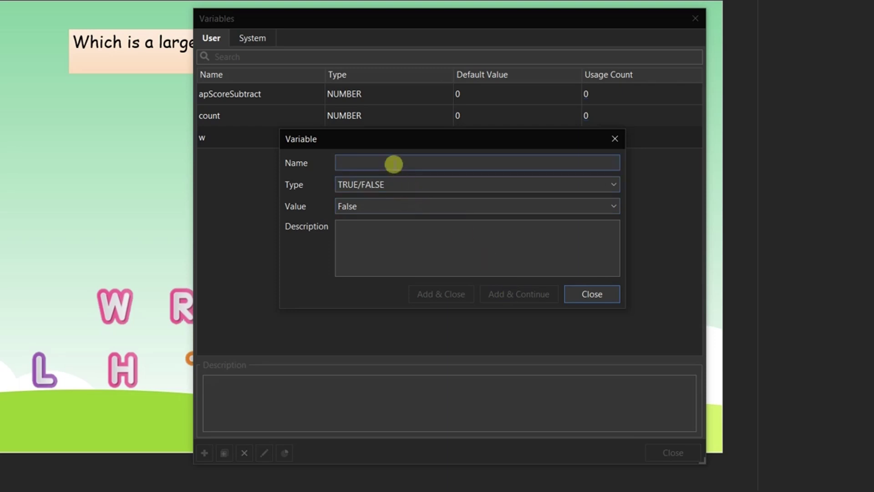
Step: Add two more TRUE/FALSE variables named h and a, each with the value False
click(392, 164)
text(h)
click(506, 293)
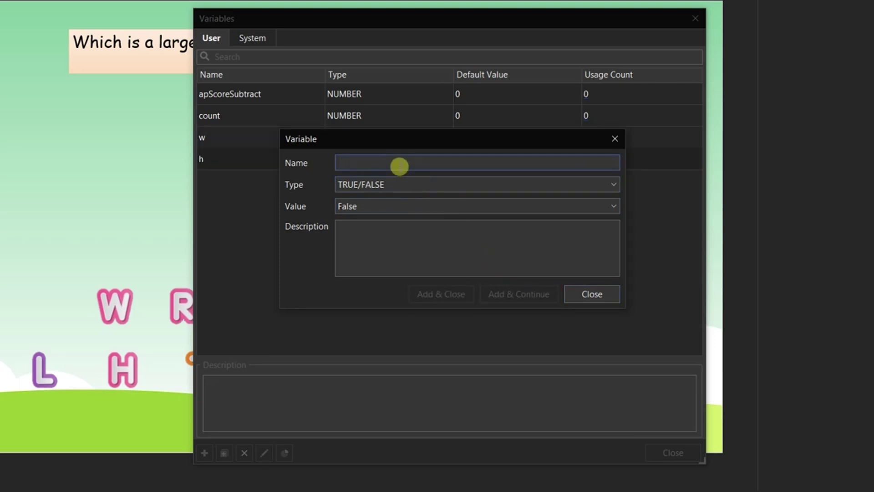
text(a)
click(504, 292)
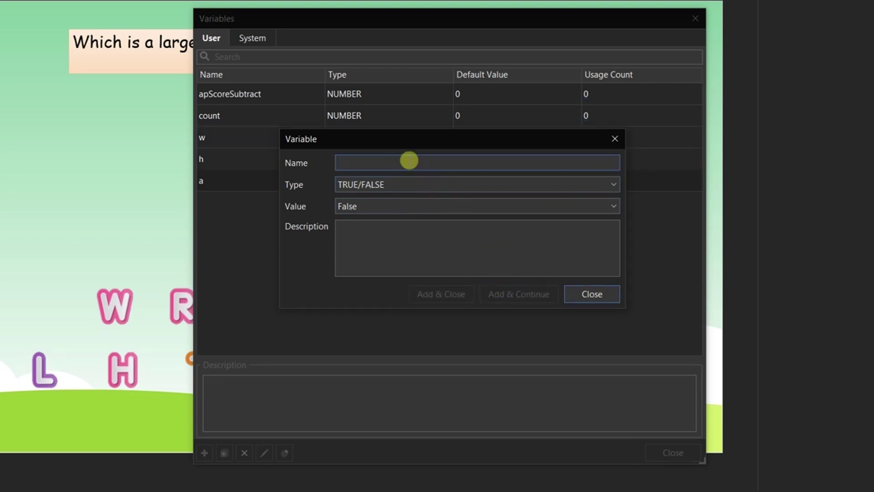
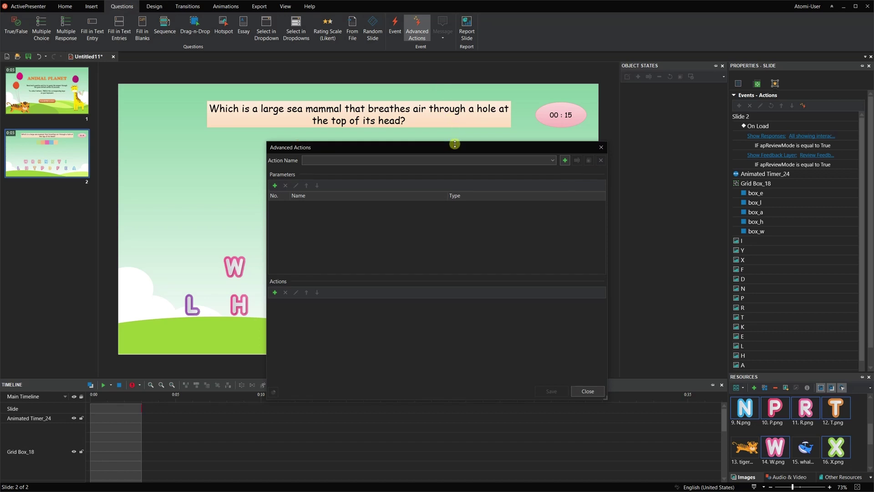
Step: Create an advanced action named correct_letter
drag(453, 150, 445, 93)
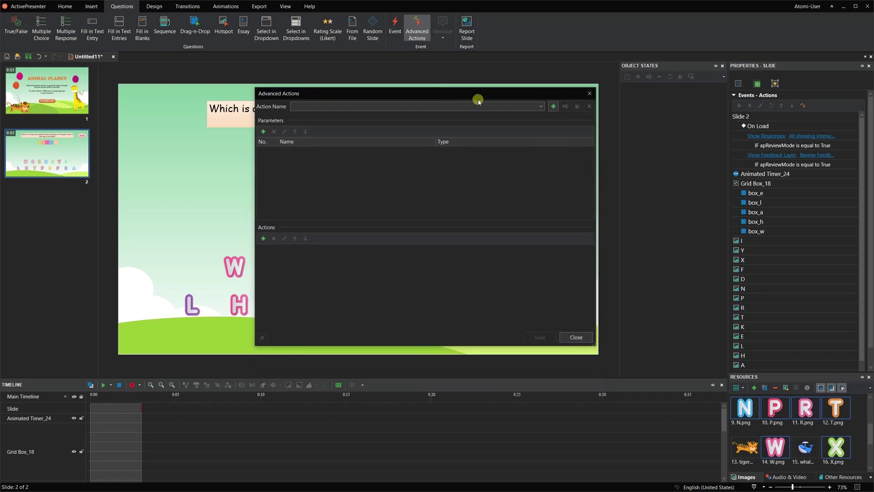
click(553, 108)
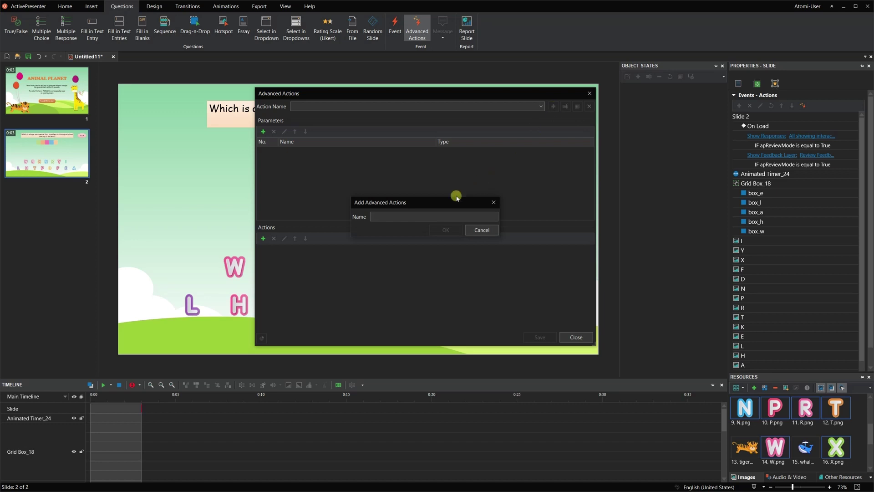
text(correct_letter)
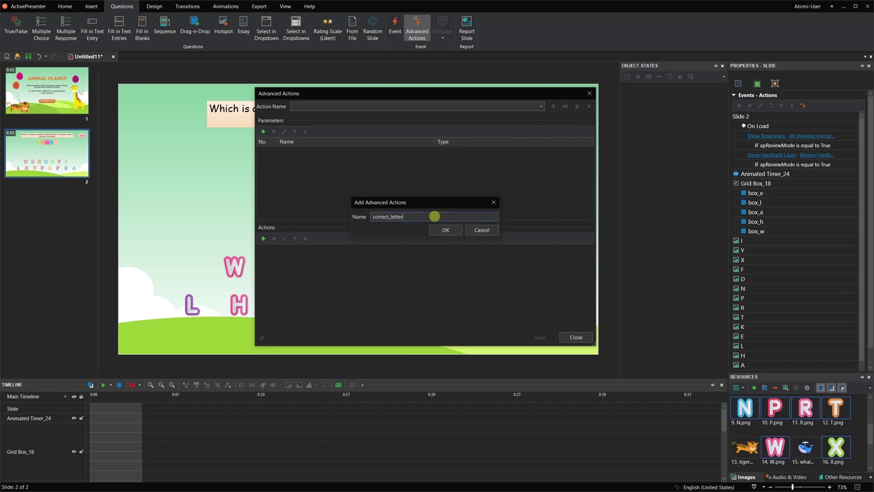
click(437, 229)
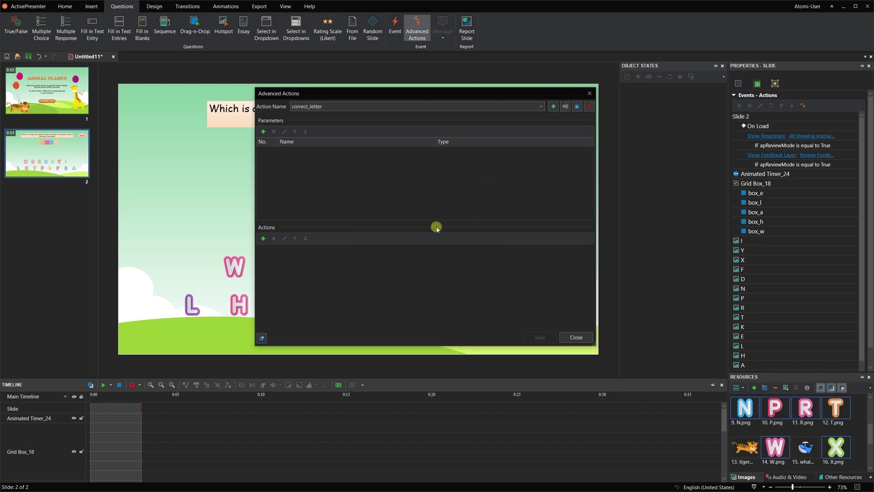
Step: Add a letter_hide parameter of type Slide Object and a letter_state parameter of type Object State to the correct_letter action
click(263, 132)
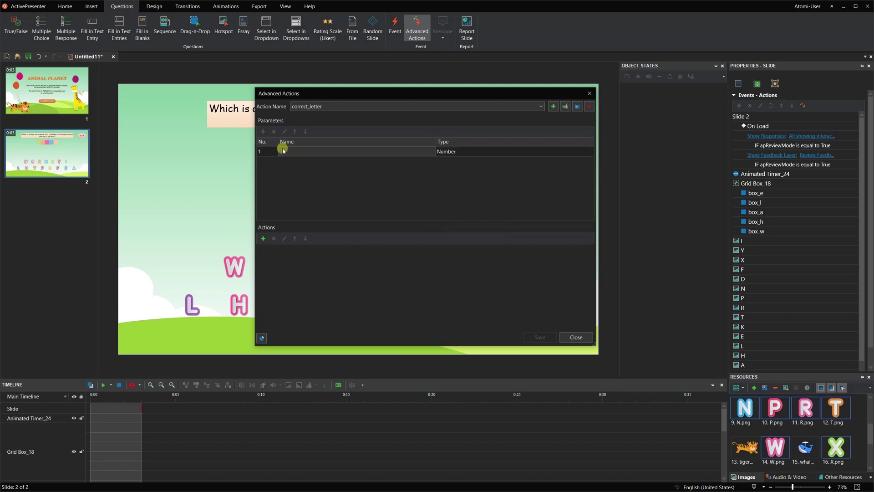
text(letter_hide)
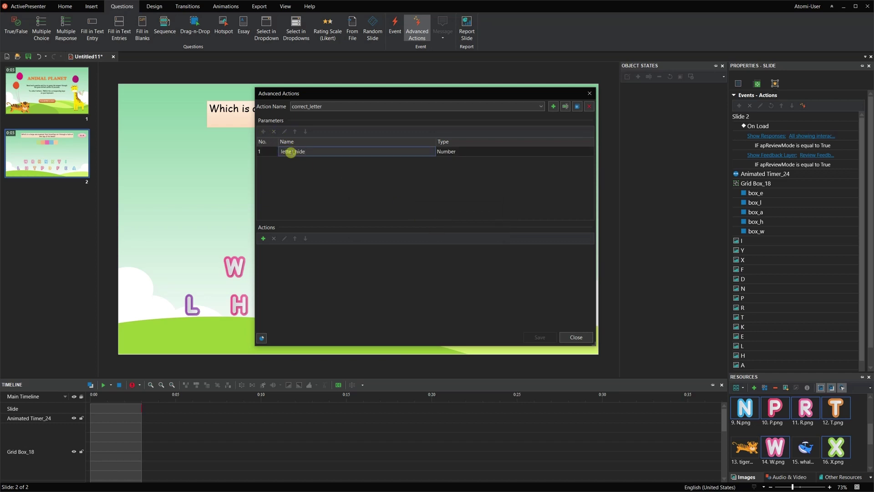
click(462, 154)
click(482, 305)
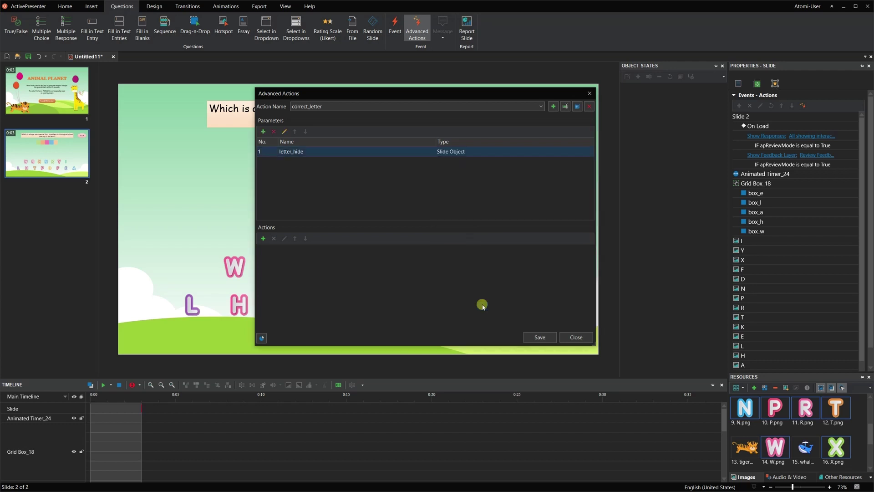
click(264, 132)
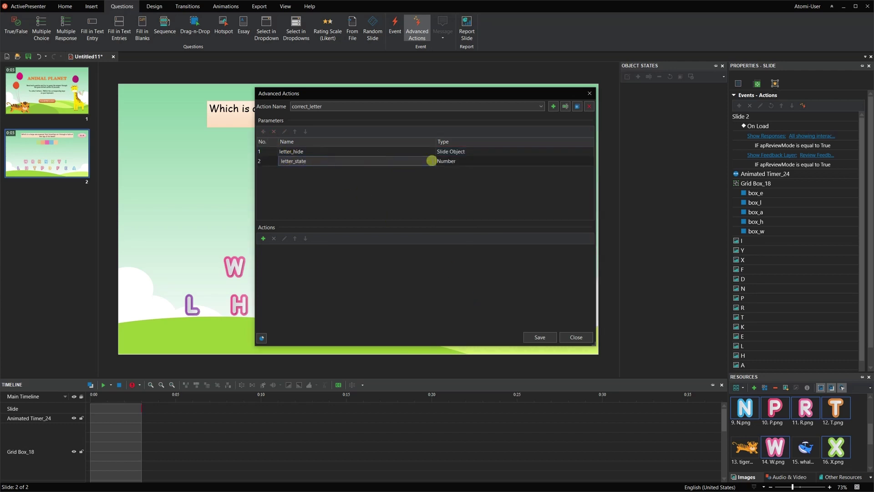
click(457, 161)
click(454, 255)
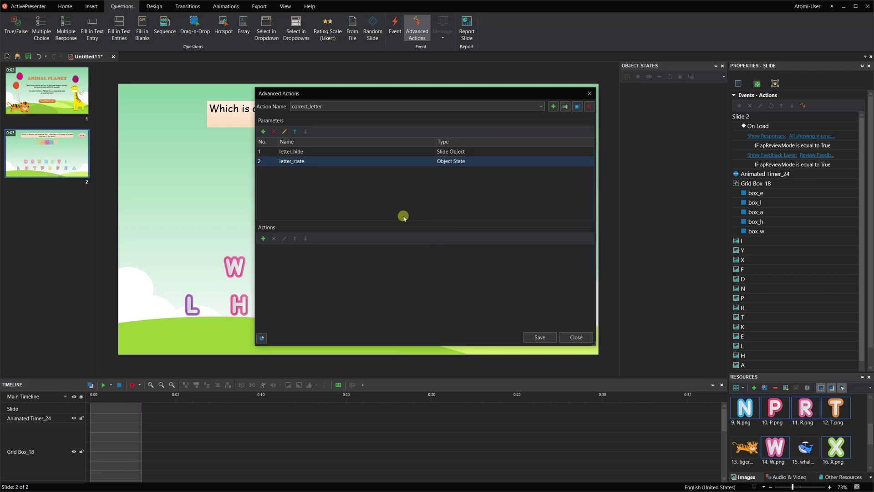
Step: Add a status parameter of type Variable (Boolean) and a key parameter of type Keyboard to the correct_letter action
click(264, 132)
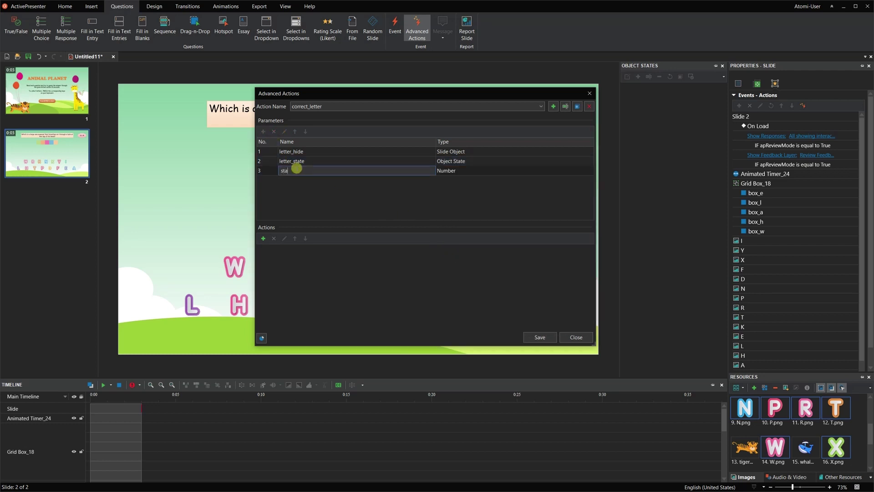
click(469, 169)
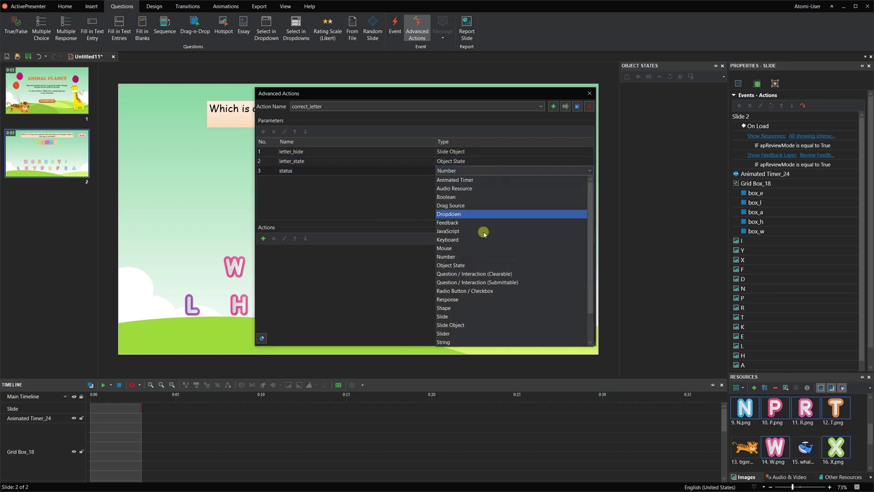
scroll(487, 255, down, 1)
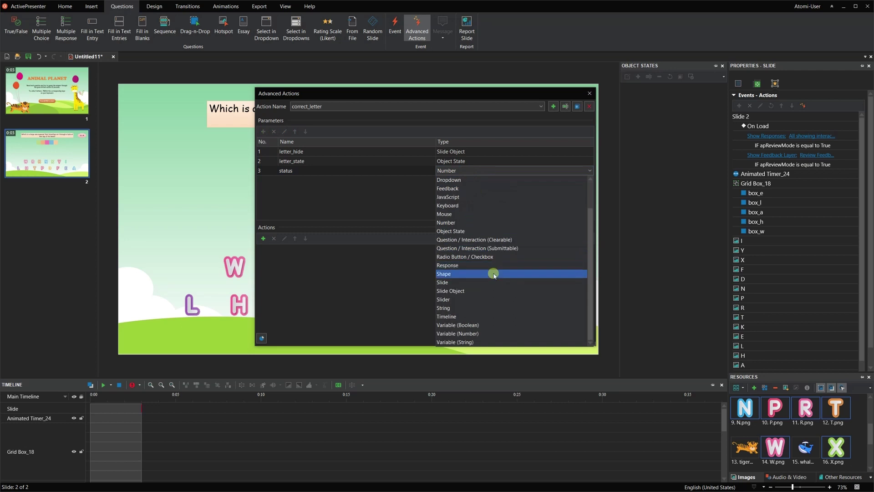
click(484, 325)
click(264, 132)
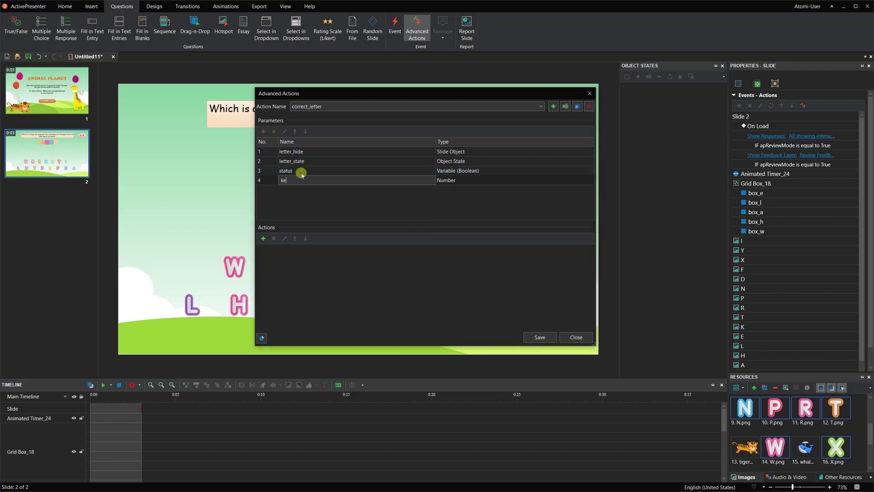
click(457, 180)
click(457, 180)
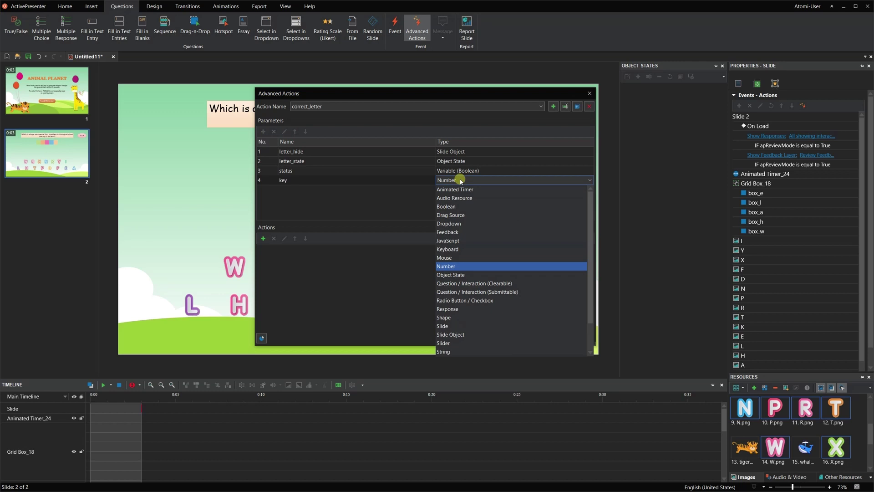
click(464, 248)
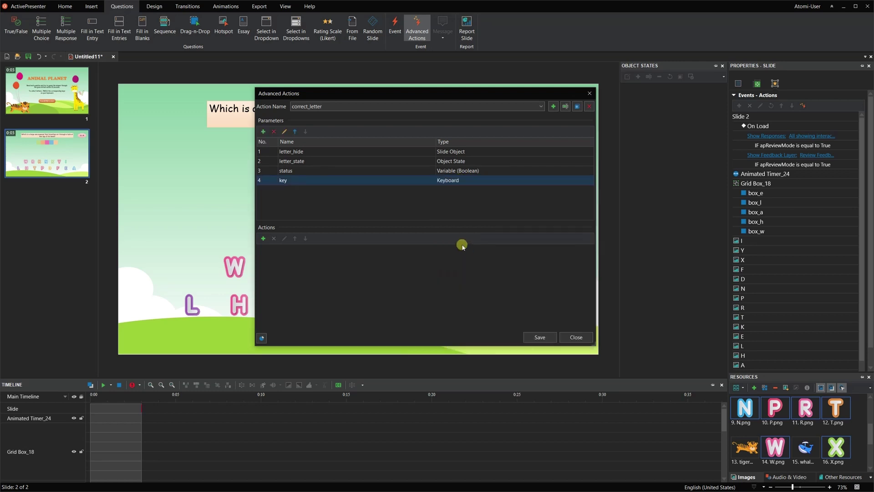
Step: Add a Play Audio action to correct_letter using the built-in Correct 2 sound, with Blocking turned off
click(263, 240)
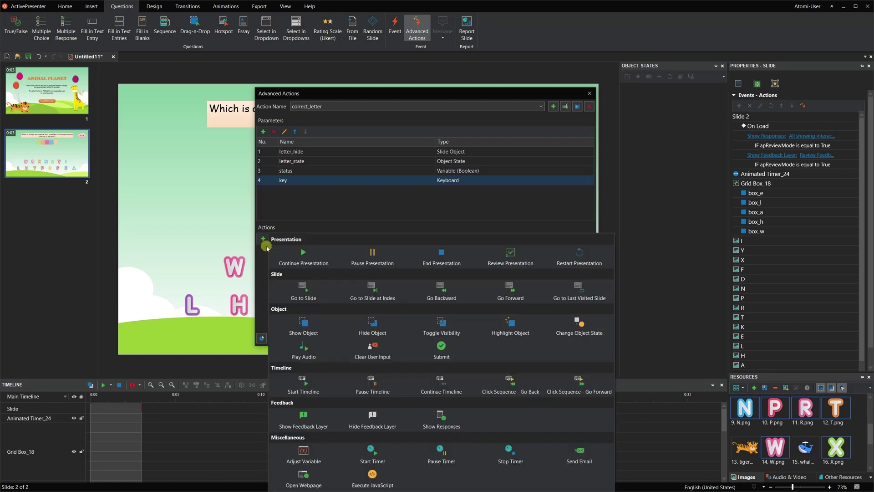
click(317, 349)
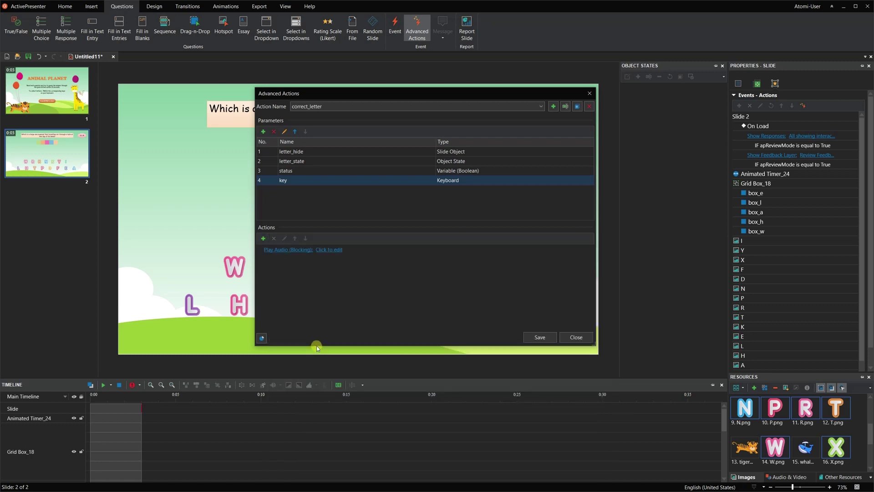
click(337, 250)
click(432, 276)
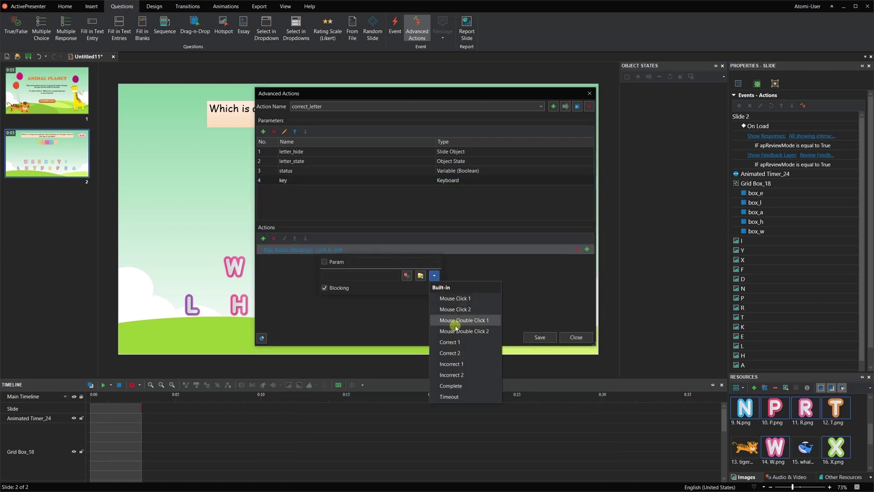
click(419, 319)
click(325, 288)
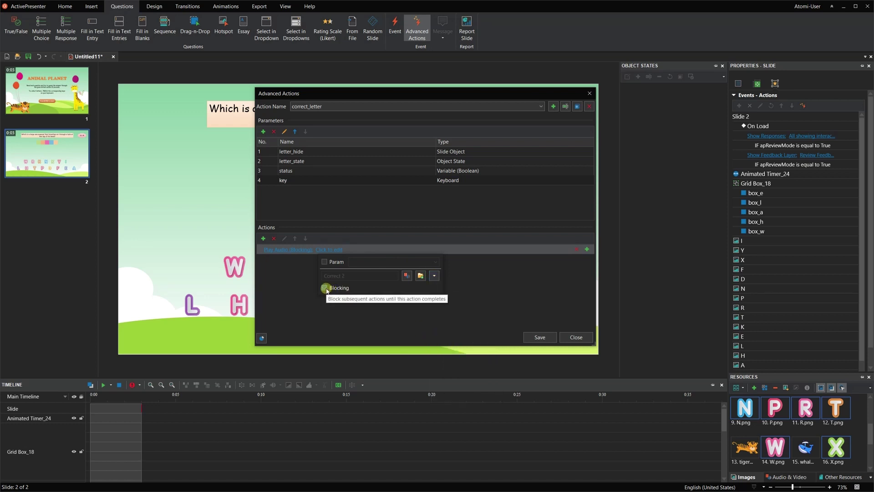
click(380, 304)
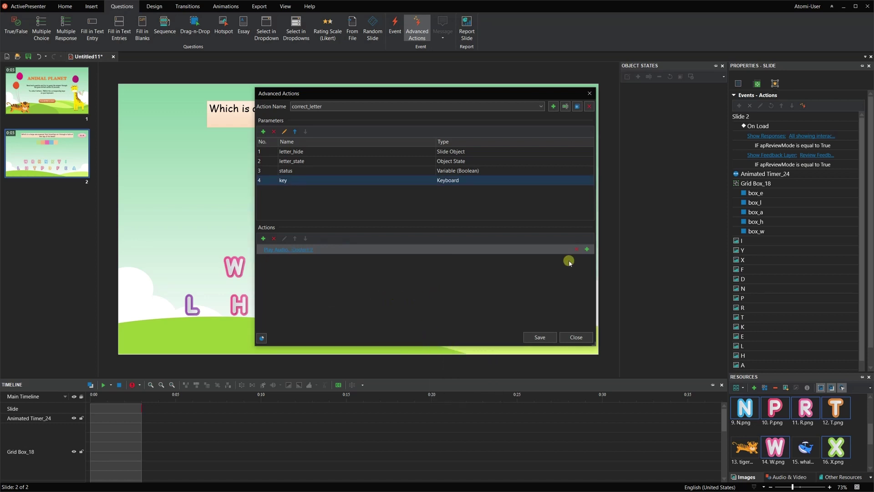
Step: Add a Keyboard condition to the Play Audio action that uses the key parameter as its key event
click(587, 249)
click(630, 287)
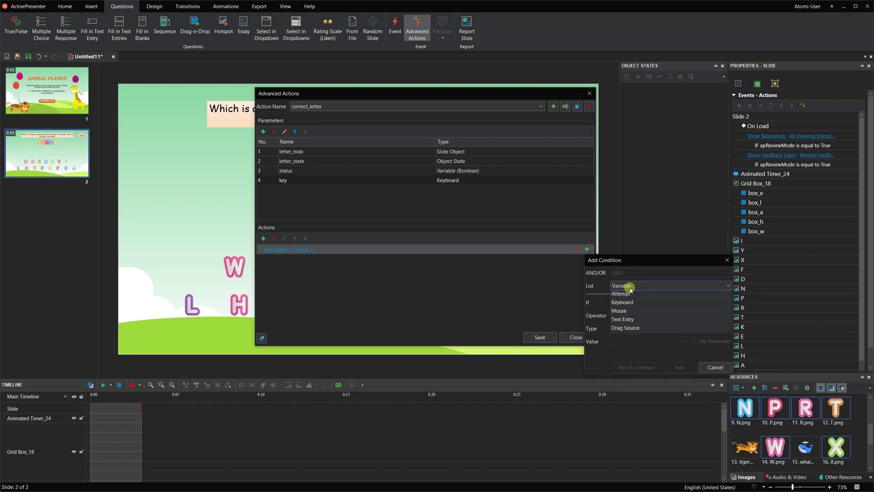
click(629, 344)
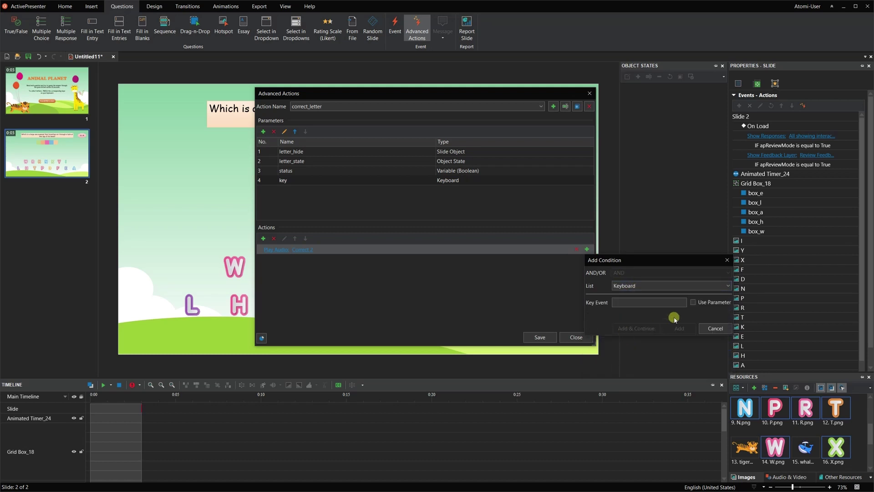
click(693, 303)
click(670, 303)
click(668, 313)
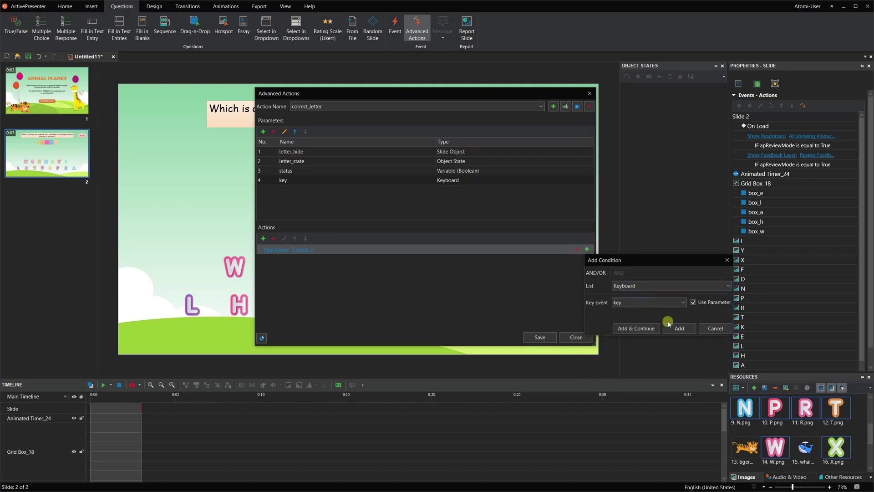
click(669, 324)
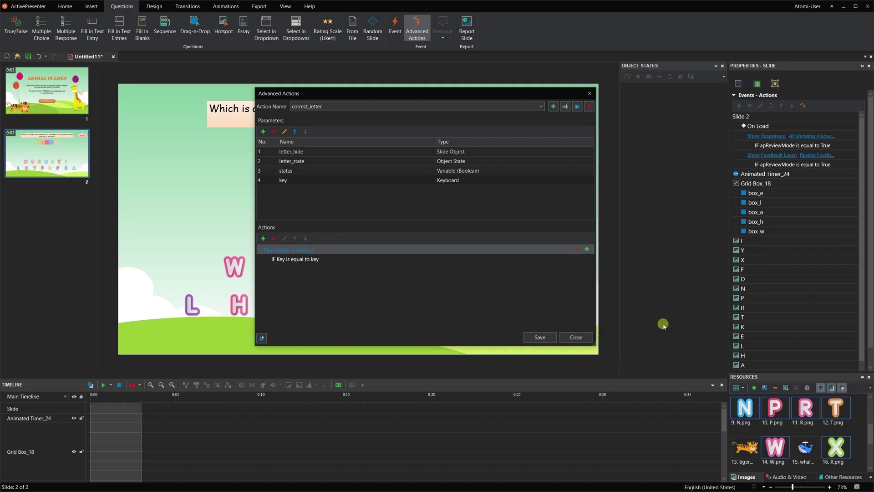
Step: Add a Hide Object action to correct_letter targeting the letter_hide parameter with the Swivel effect
click(265, 239)
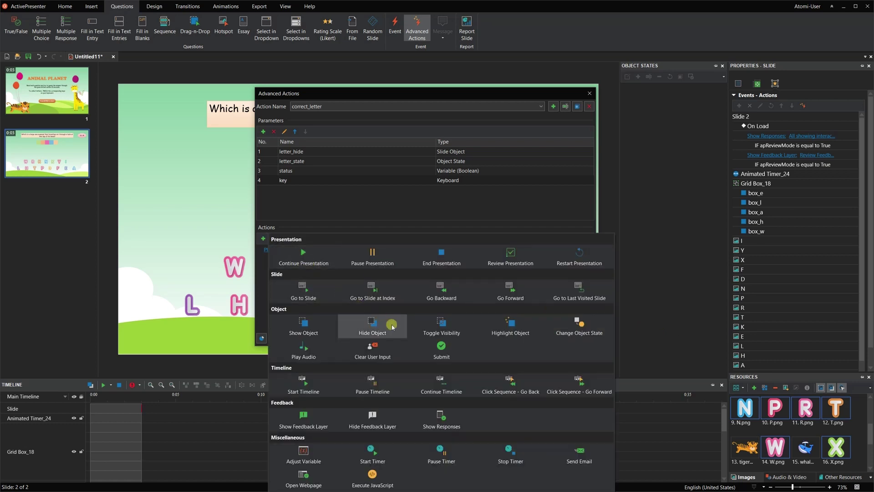
click(372, 324)
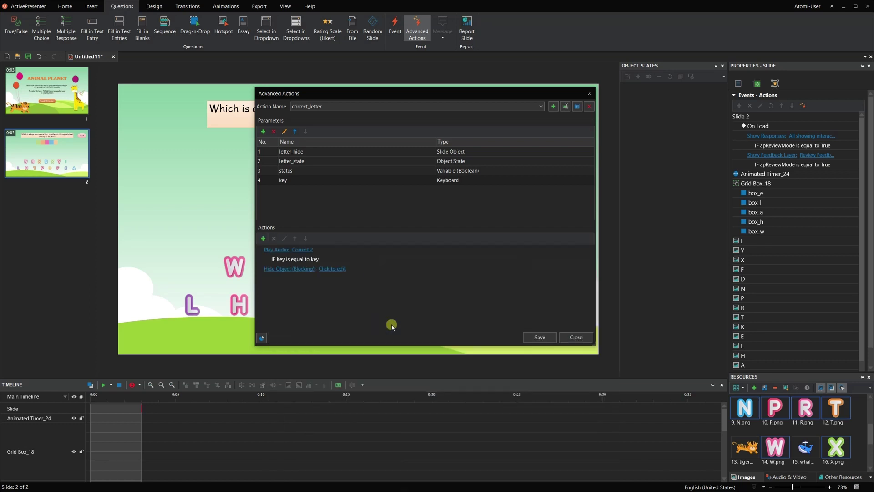
click(333, 269)
click(327, 281)
click(365, 281)
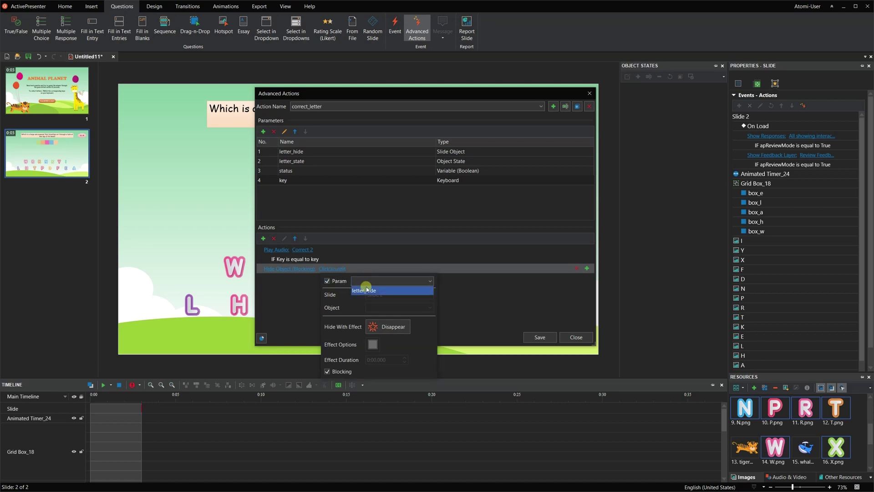
click(365, 290)
click(392, 327)
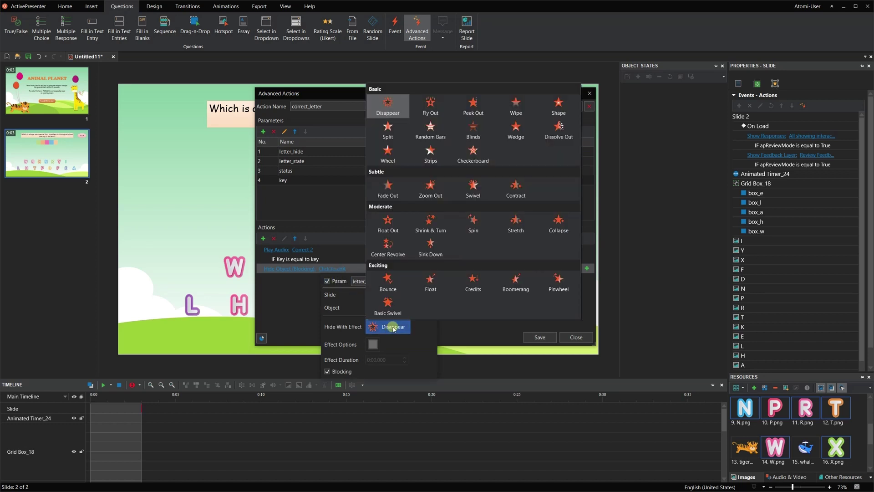
click(474, 187)
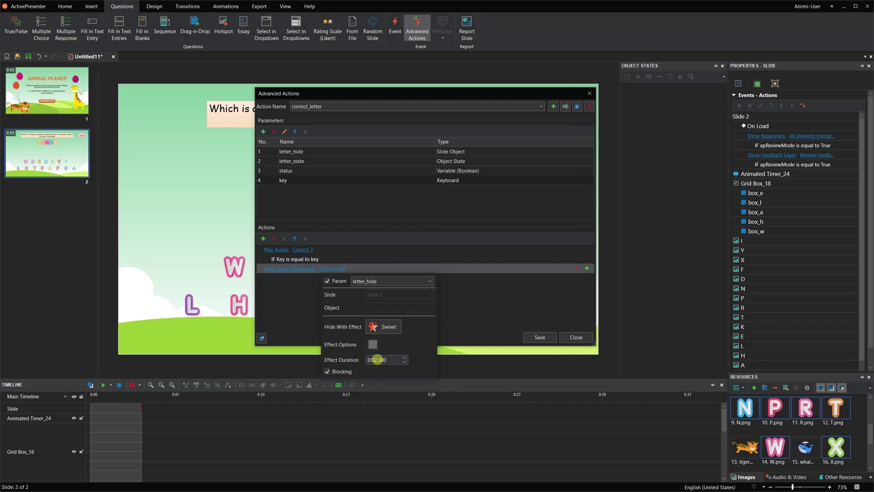
click(448, 326)
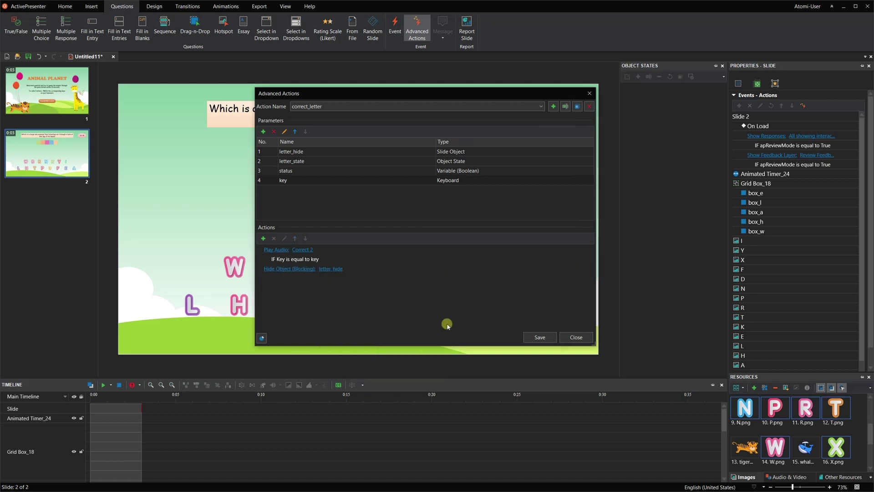
Step: Add a Keyboard condition to the Hide Object action that uses the key parameter as its key event
click(587, 269)
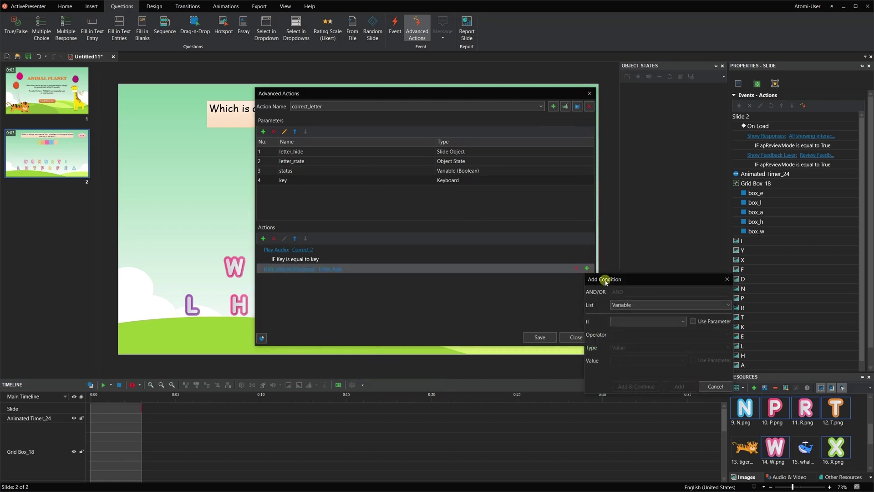
click(626, 306)
click(632, 359)
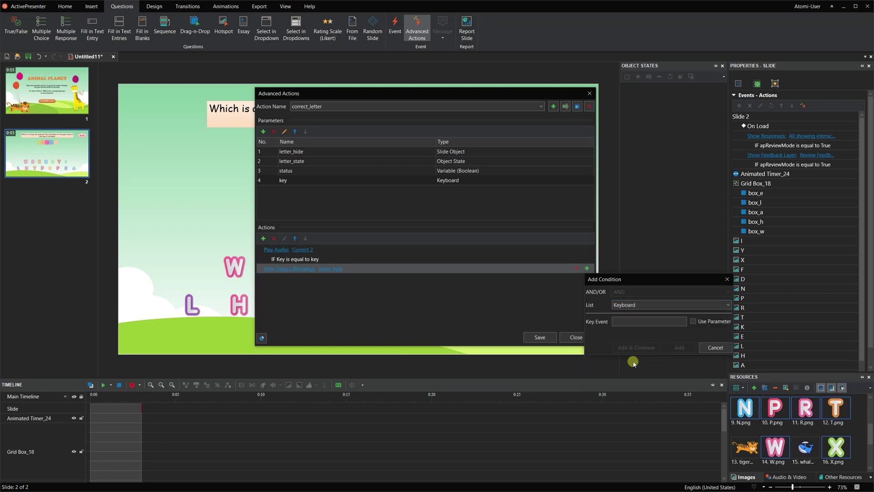
click(693, 322)
click(652, 321)
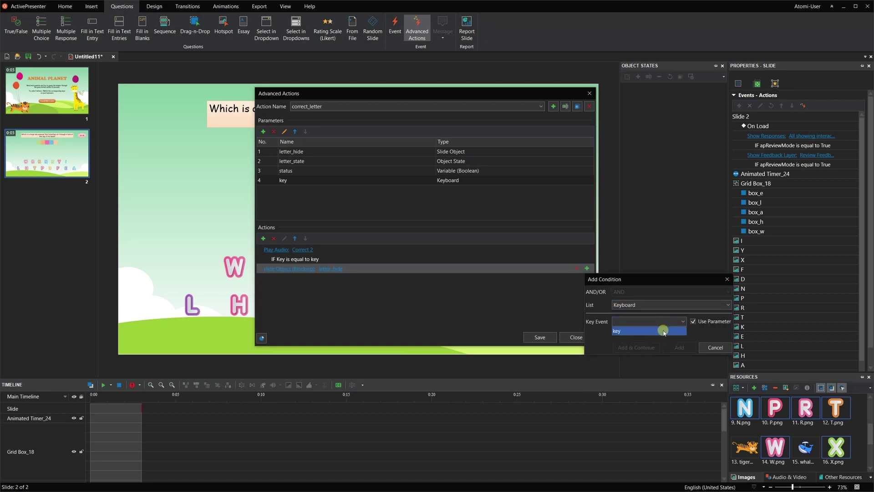
click(662, 331)
click(670, 345)
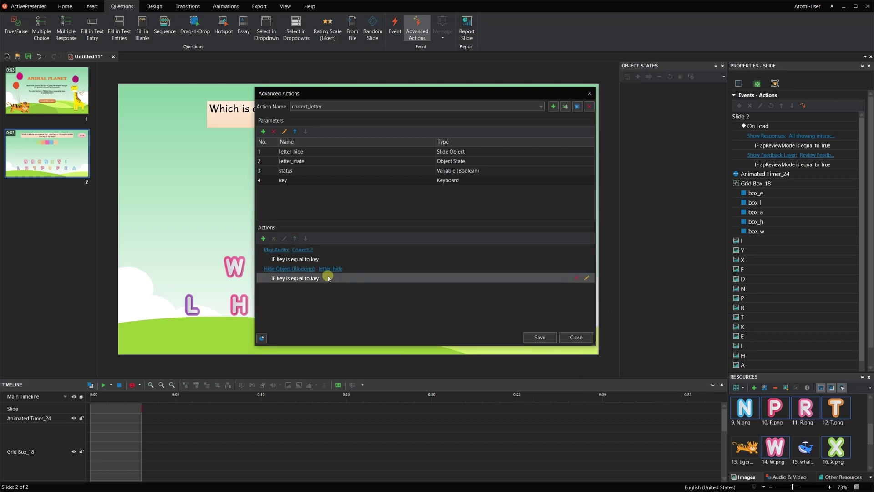
Step: Add a Change Object State action to correct_letter that uses the letter_state parameter
click(264, 238)
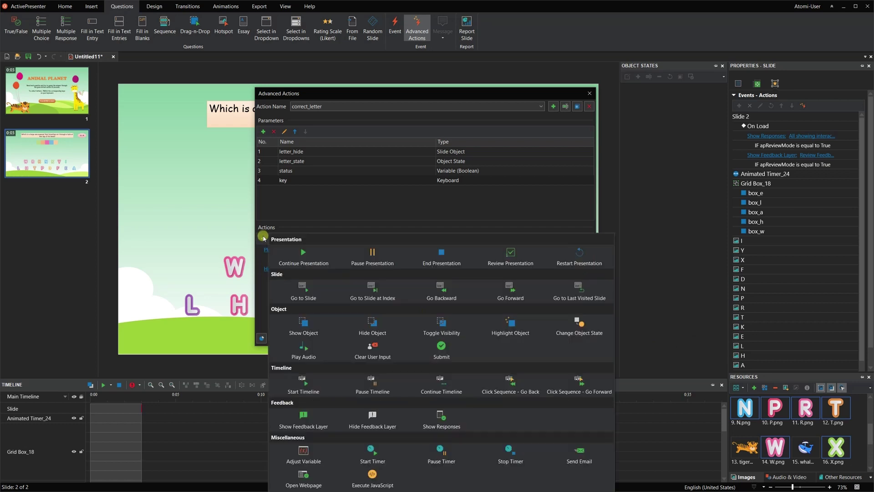
click(560, 325)
click(332, 287)
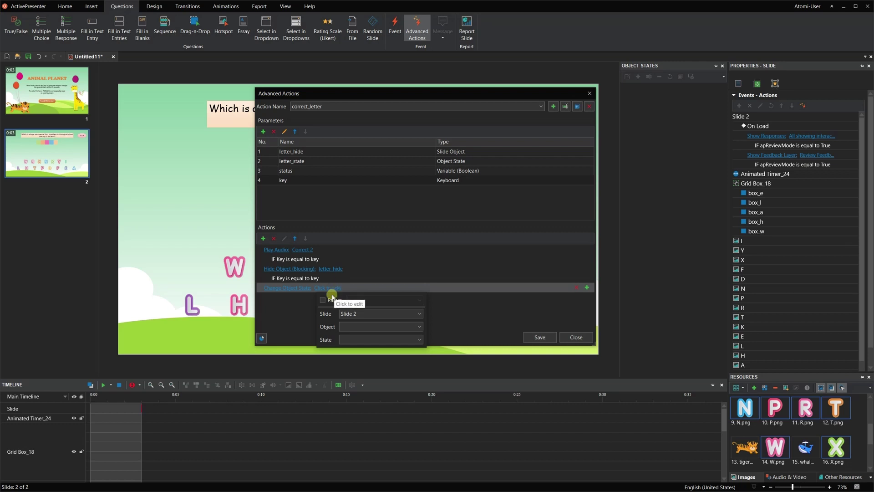
click(322, 301)
click(357, 300)
click(360, 309)
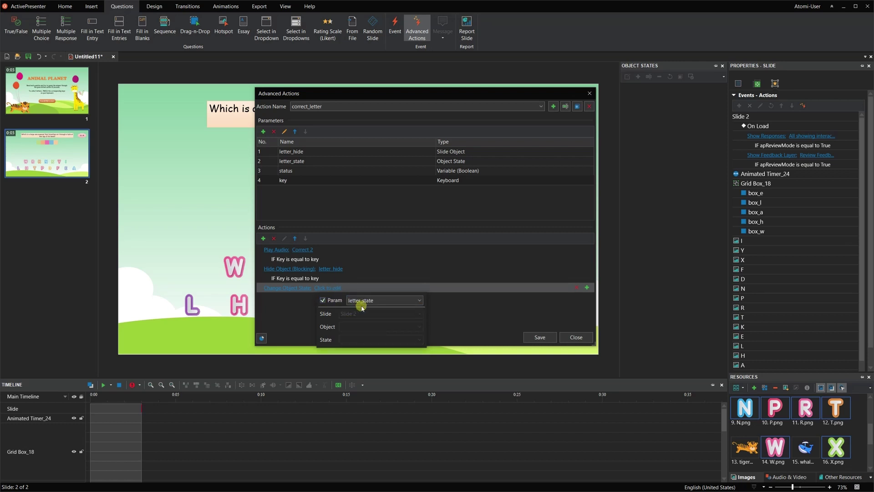
click(454, 309)
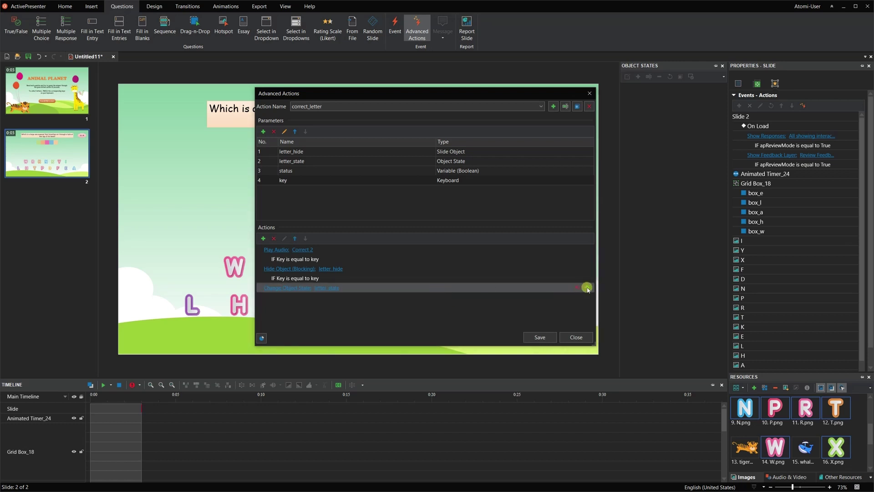
Step: Add a Keyboard condition to the Change Object State action that uses the key parameter as its key event
click(587, 287)
click(626, 325)
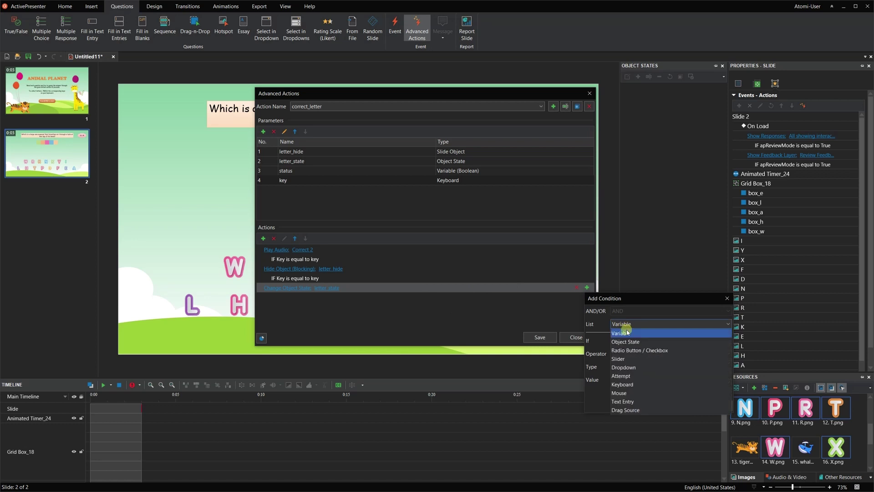
click(628, 383)
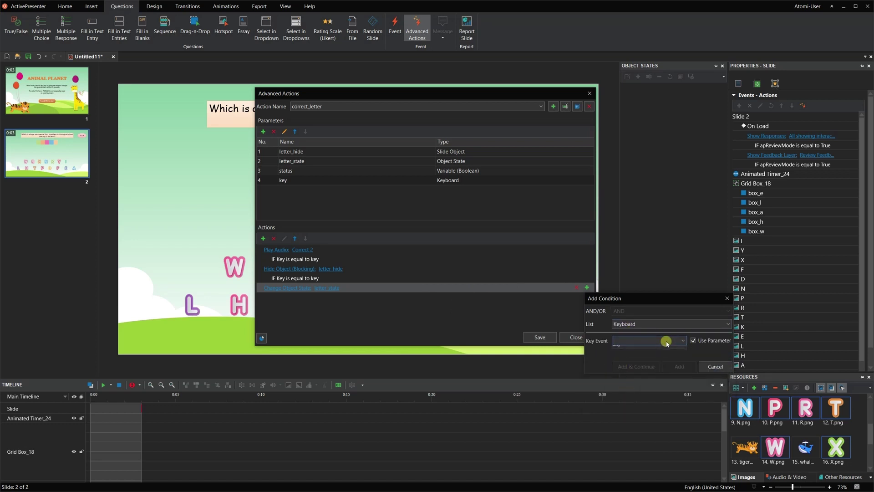
click(659, 349)
click(679, 367)
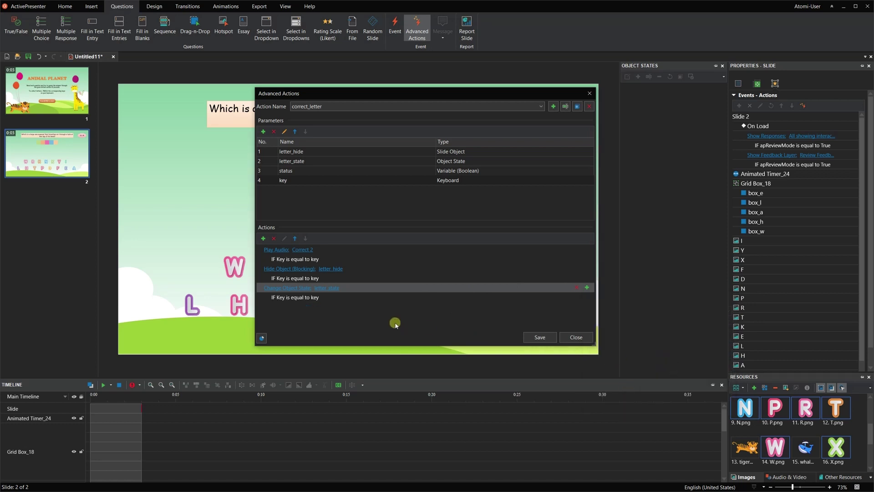
Step: Add an Adjust Variable action to correct_letter that adds 1 to the count variable
click(264, 238)
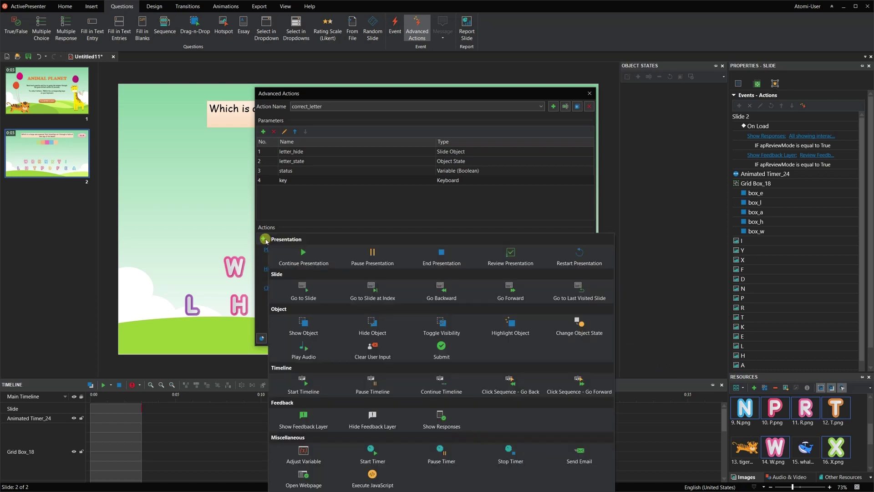
click(322, 455)
click(300, 313)
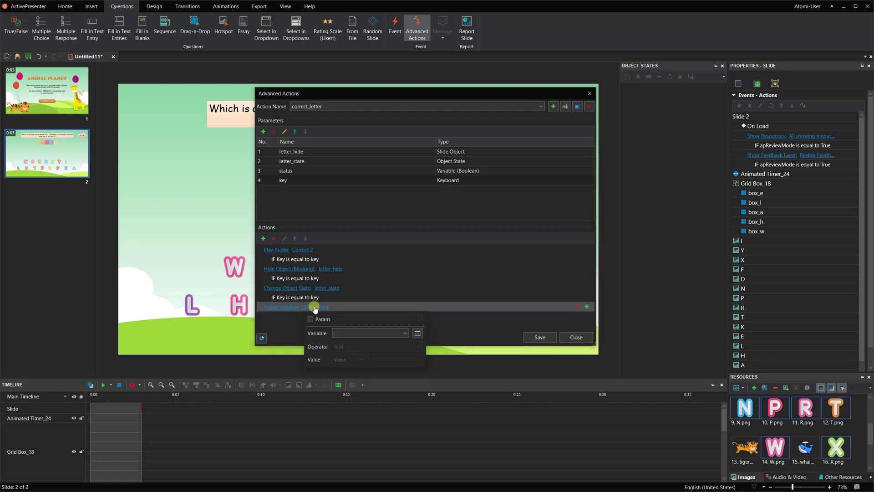
click(348, 332)
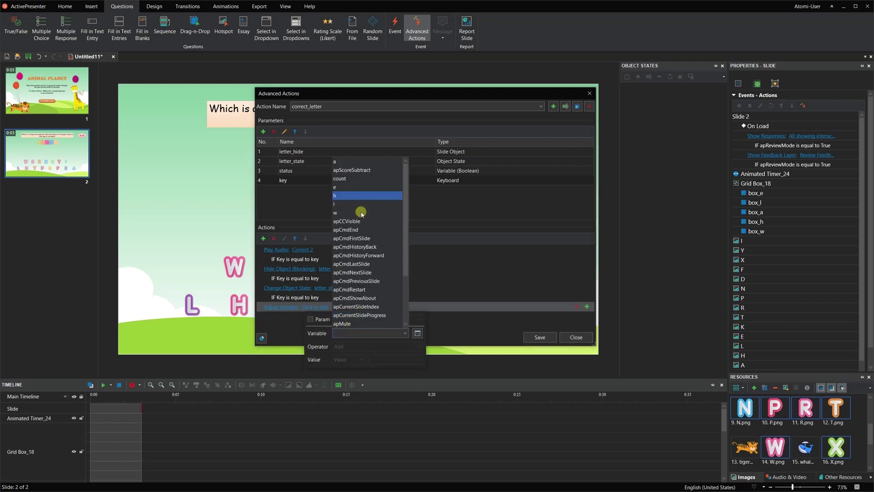
click(368, 181)
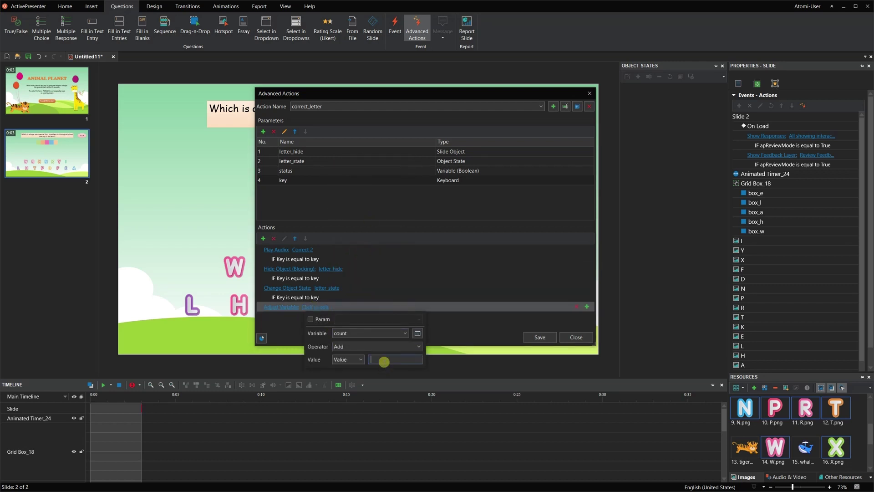
click(384, 362)
text(1)
click(462, 328)
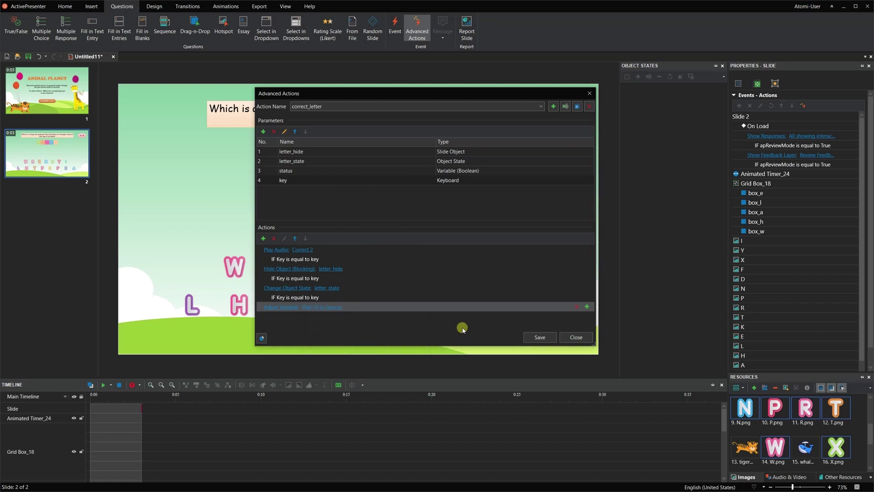
Step: Add a Keyboard condition to the count Adjust Variable action that uses the key parameter as its key event
click(587, 307)
click(631, 344)
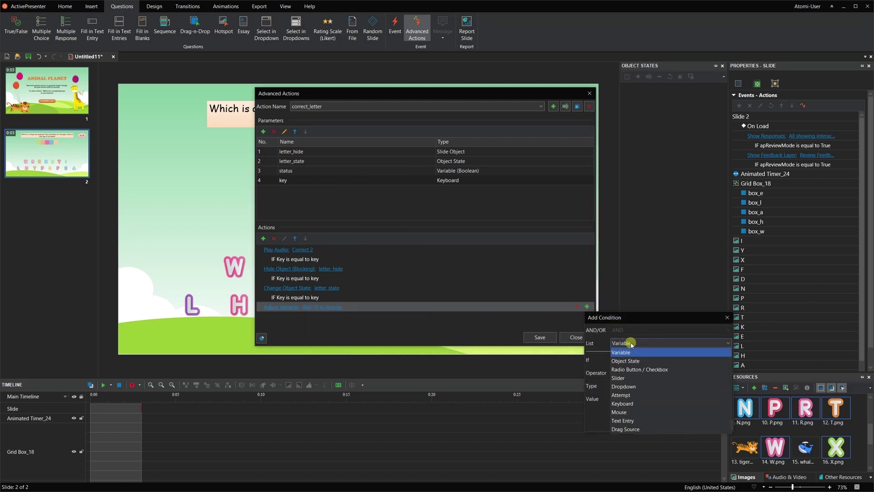
click(630, 402)
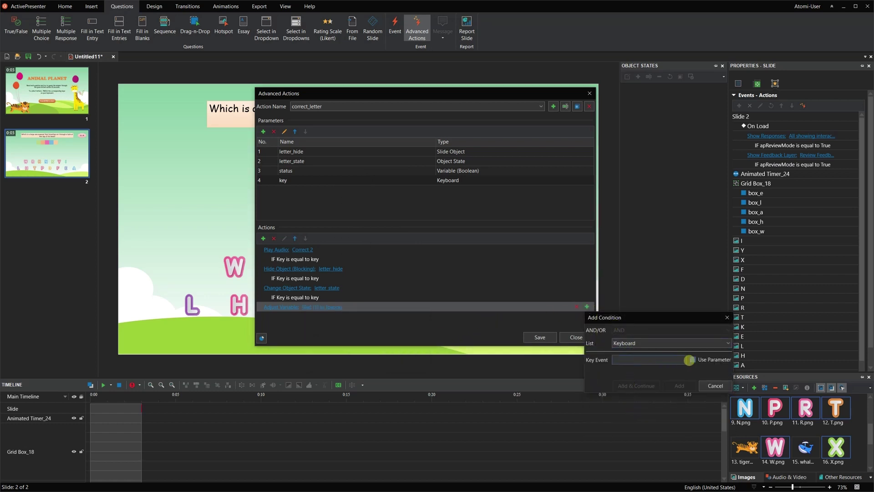
click(694, 360)
click(664, 360)
click(658, 367)
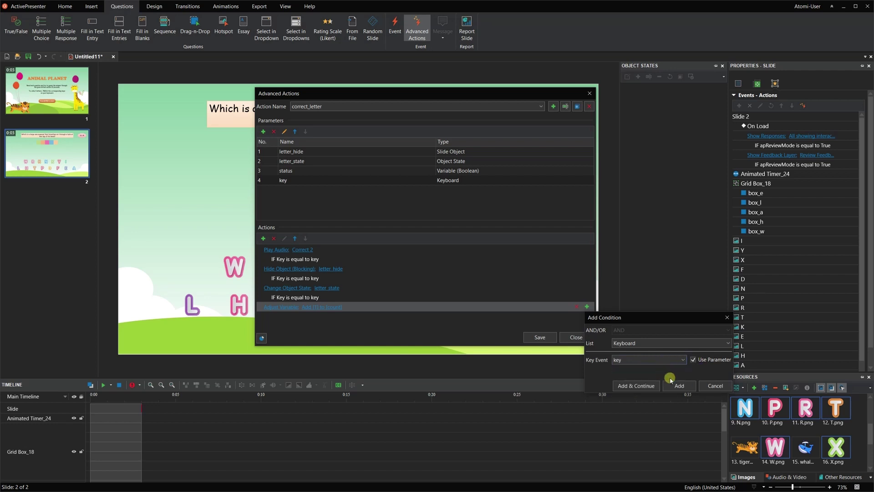
click(677, 386)
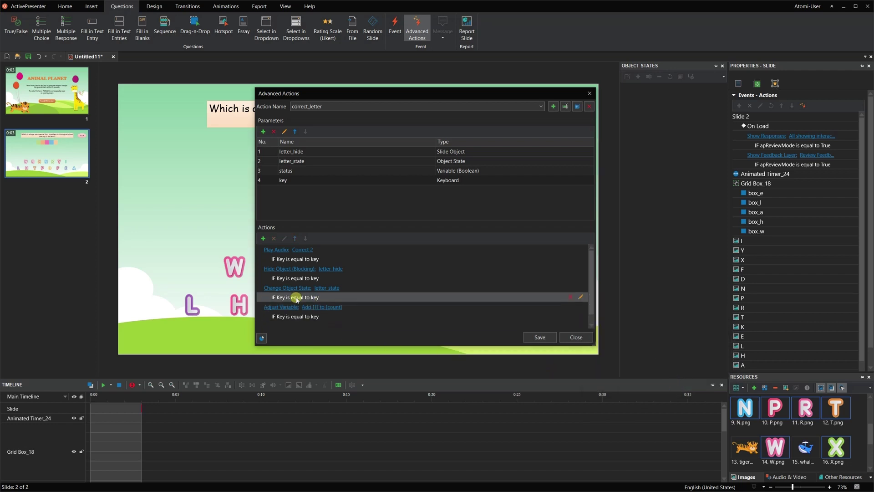
Step: Add an Adjust Variable action to correct_letter that assigns the value True to the status parameter
click(263, 238)
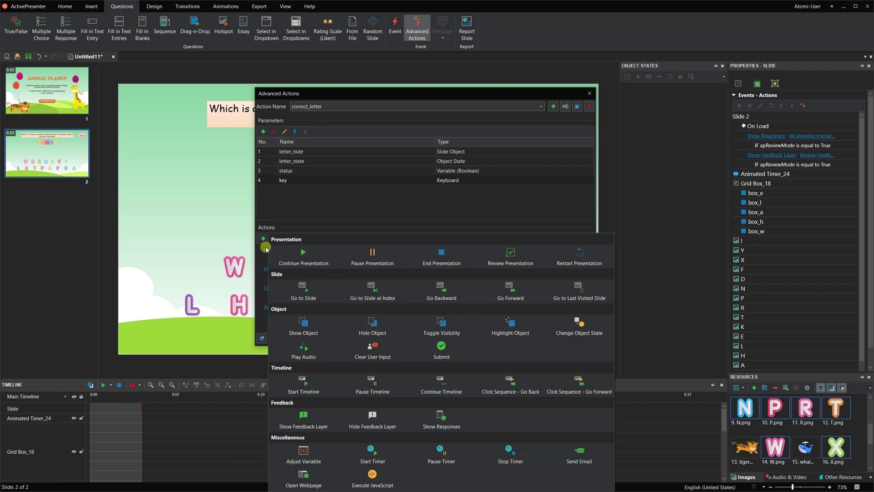
click(321, 446)
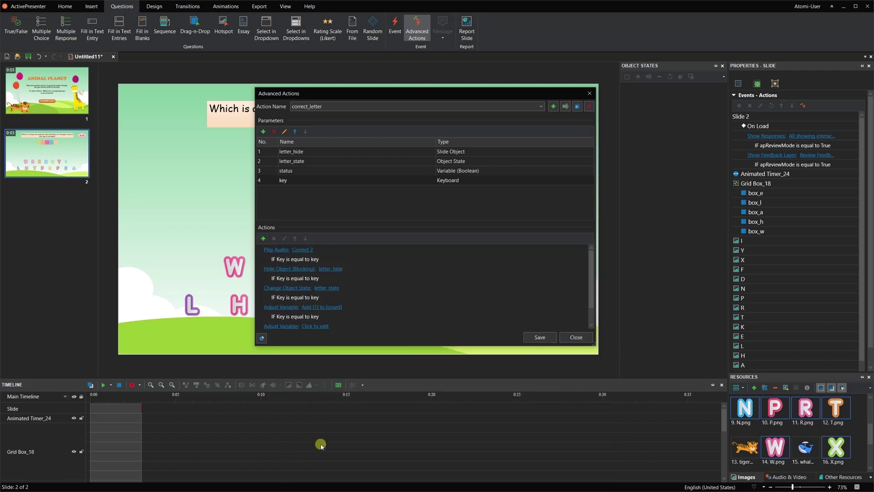
click(318, 326)
click(312, 339)
click(347, 338)
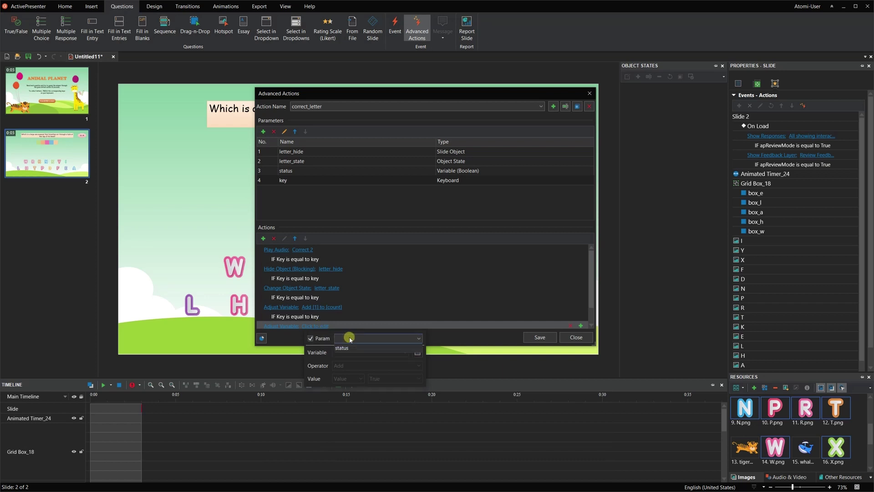
click(349, 348)
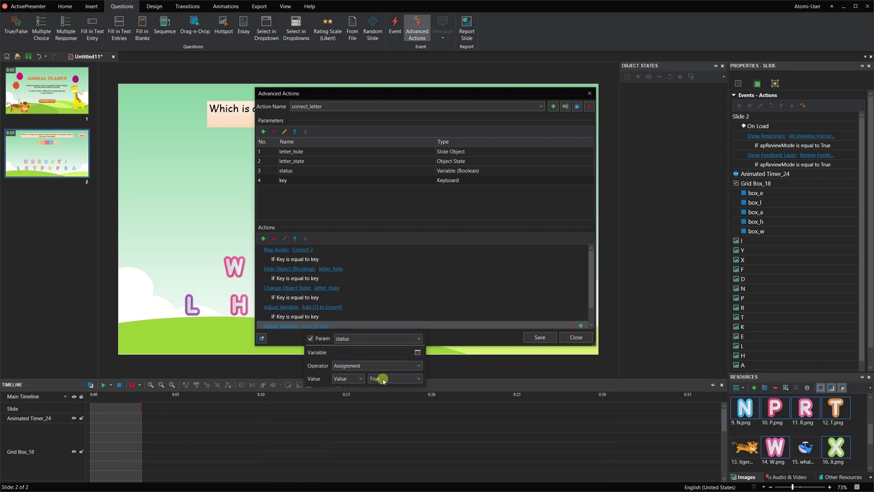
click(444, 334)
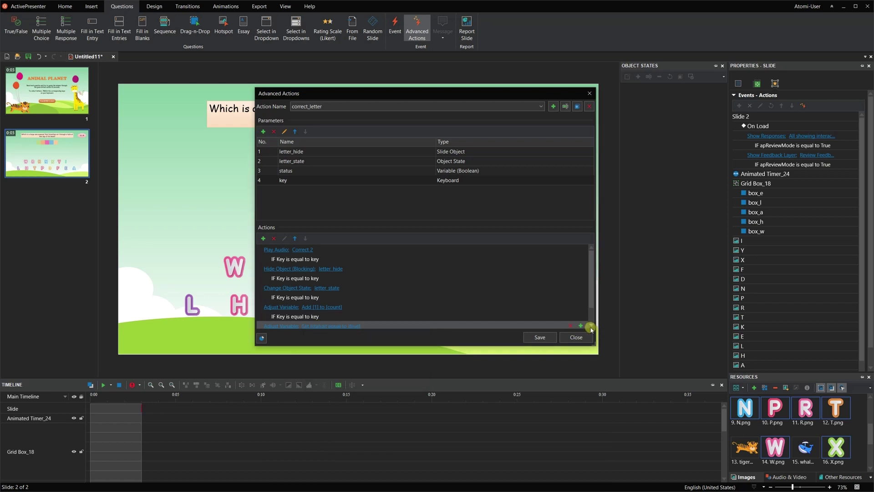
Step: Add a Keyboard condition using the key parameter to the status Adjust Variable action and save the correct_letter action
click(582, 326)
click(616, 362)
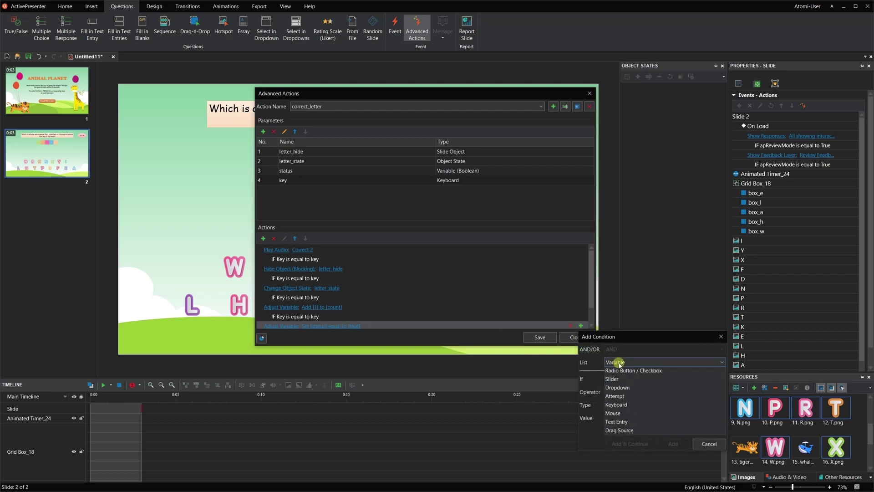
click(618, 421)
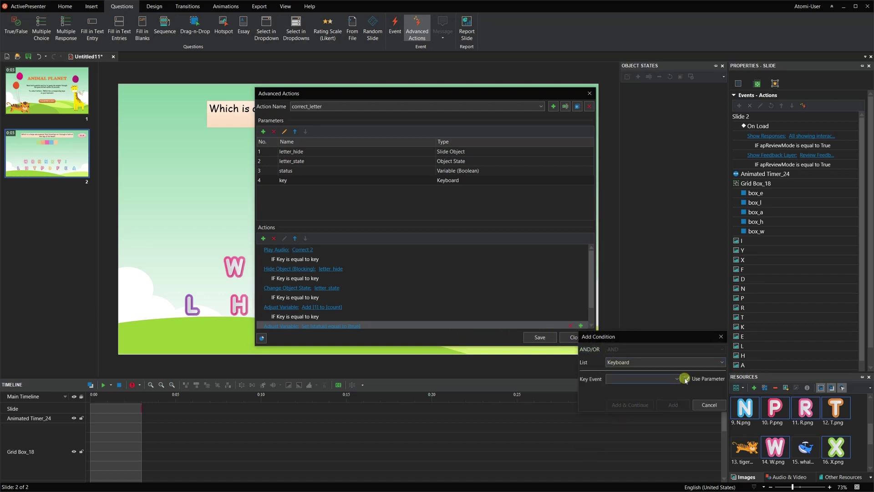
click(652, 379)
click(642, 389)
click(665, 405)
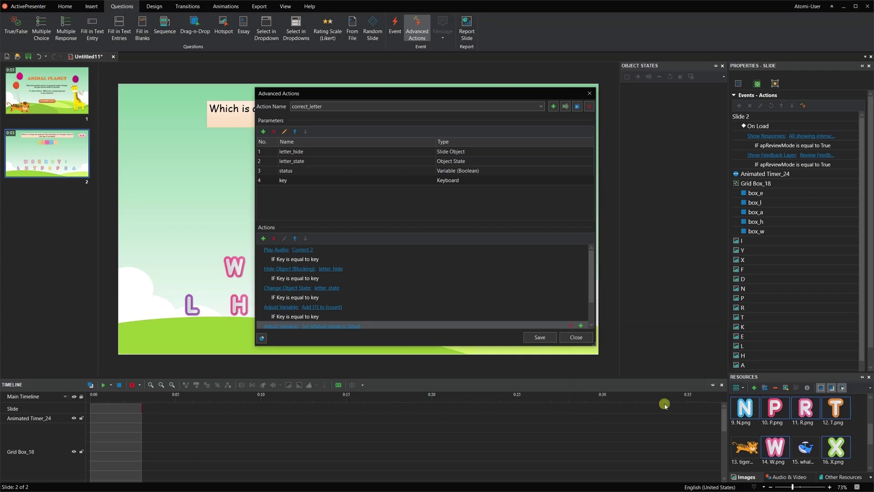
scroll(472, 308, down, 1)
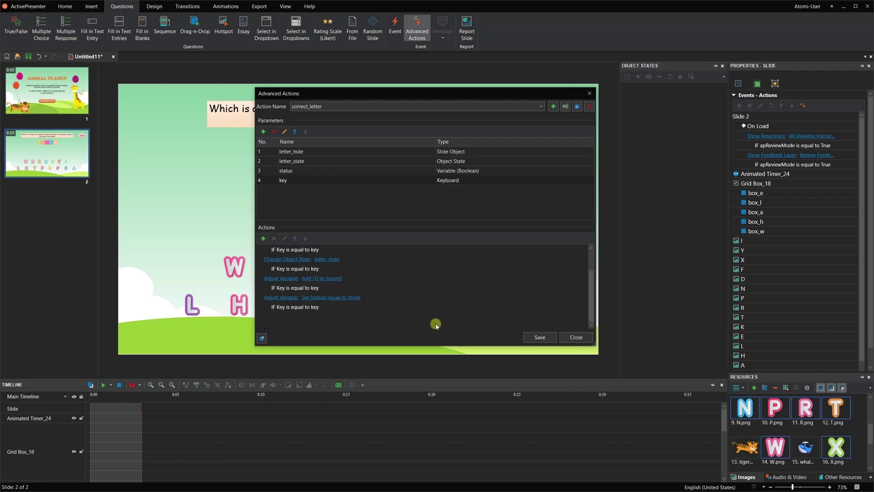
click(539, 338)
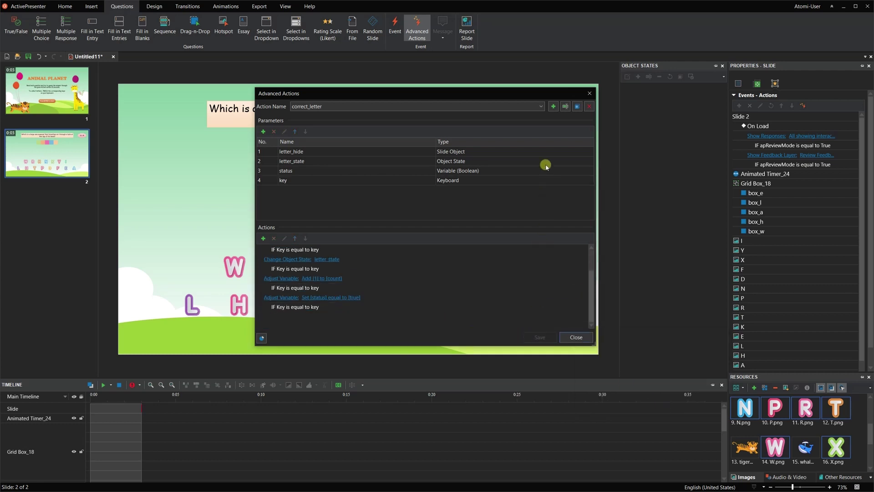
Step: Create a new advanced action named incorrect_letter
click(551, 108)
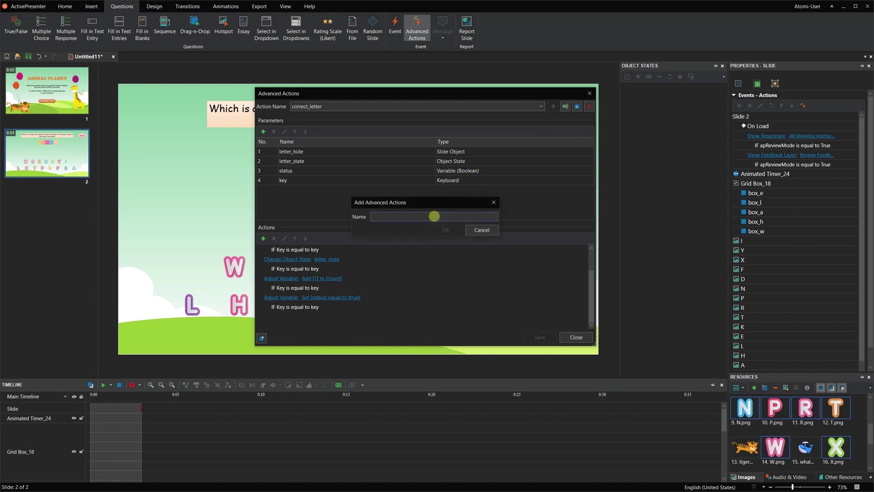
text(incorrect_letter)
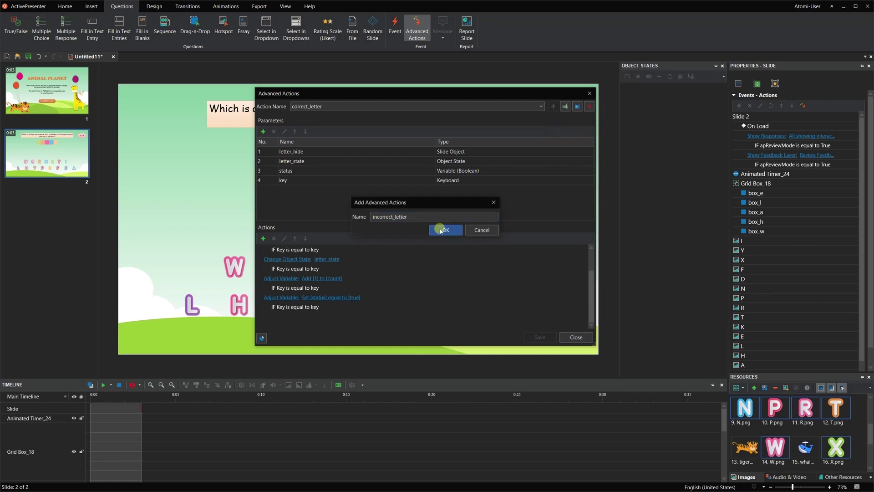
click(444, 229)
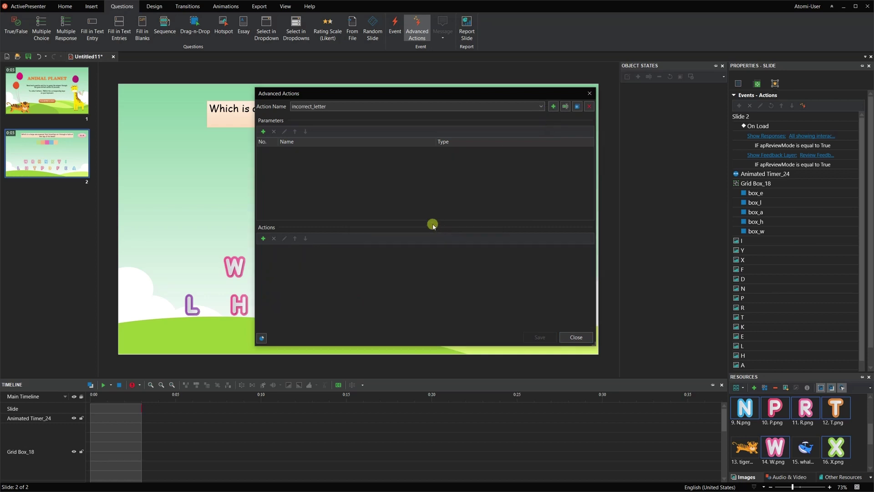
Step: Add two parameters to incorrect_letter: letter_effect of type Slide Object and key of type Keyboard
click(264, 132)
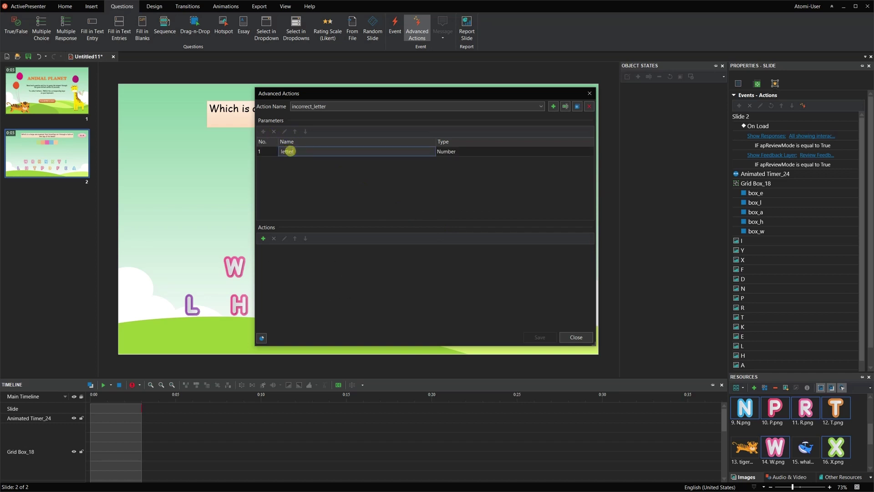
click(462, 151)
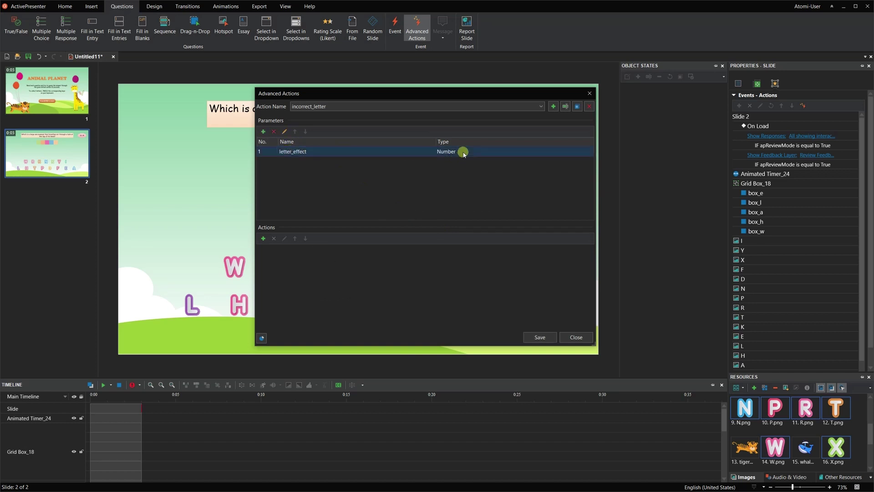
click(463, 151)
click(485, 306)
click(264, 132)
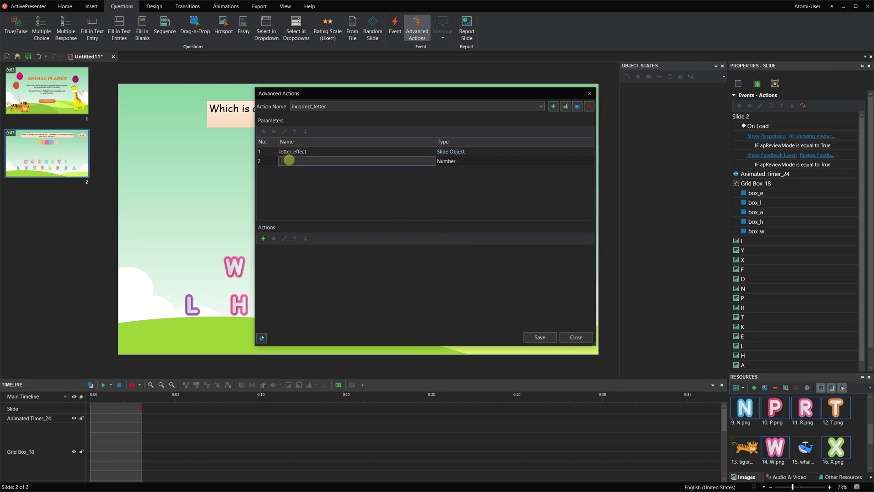
click(460, 161)
click(472, 230)
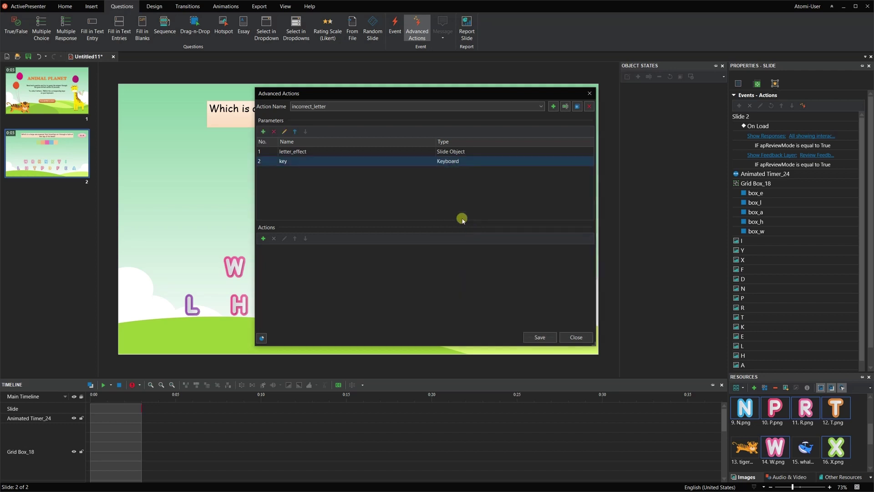
Step: Add a Play Audio action to incorrect_letter that plays the built-in Incorrect 2 sound with Blocking turned off
click(263, 239)
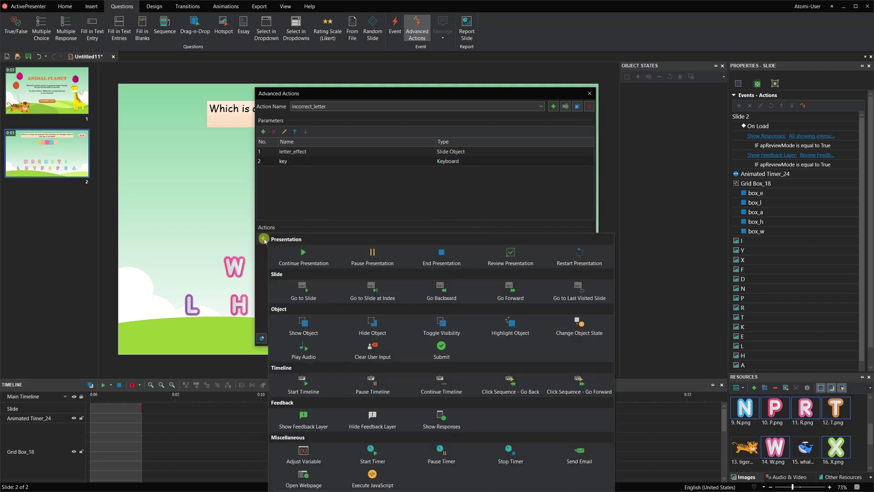
click(306, 349)
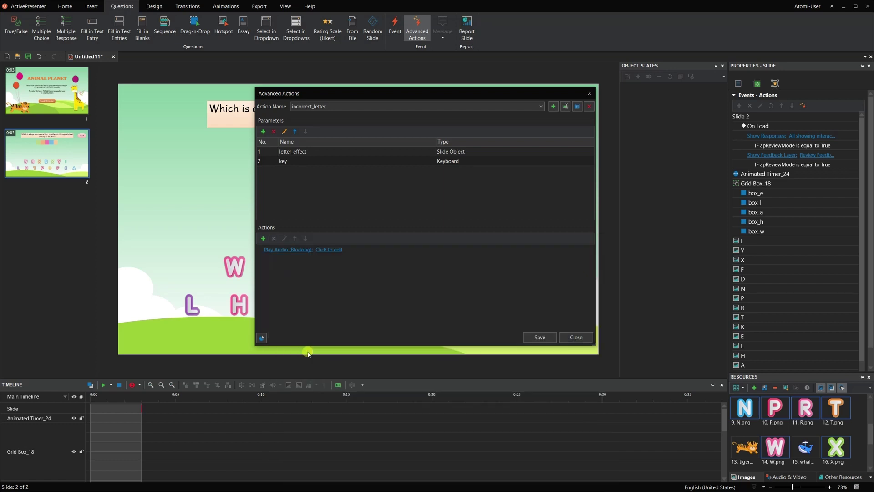
click(332, 250)
click(432, 276)
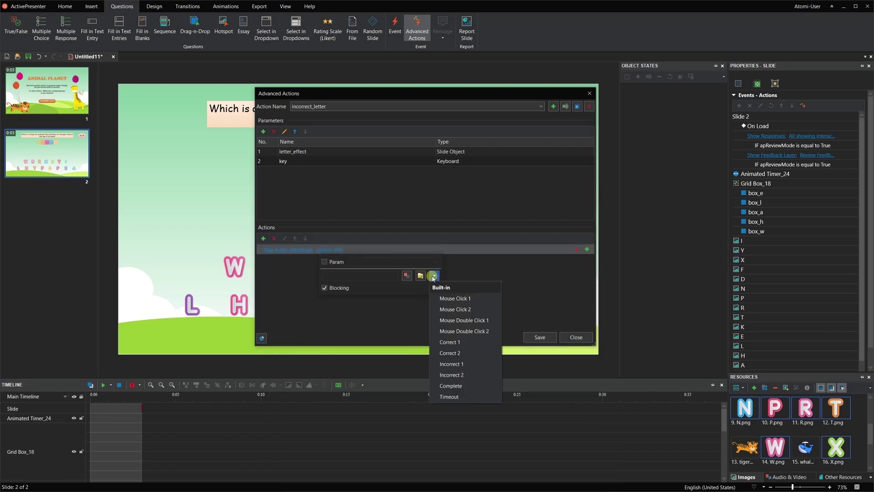
click(451, 374)
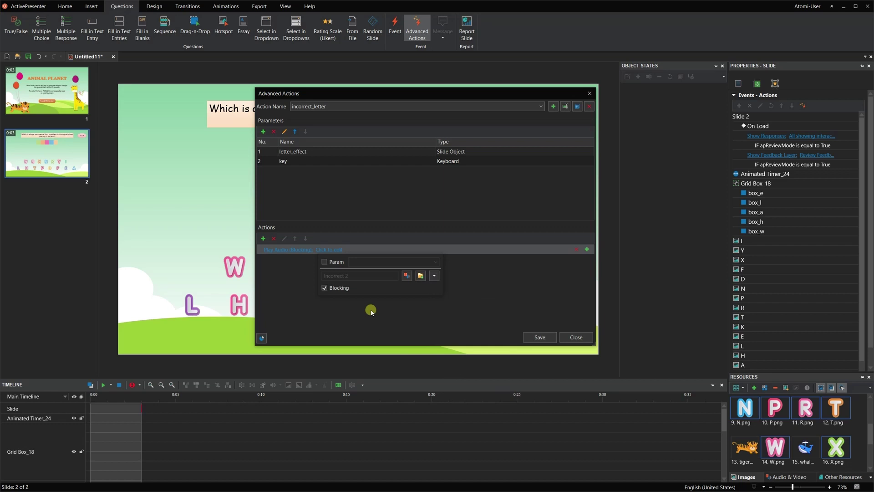
click(335, 291)
click(346, 299)
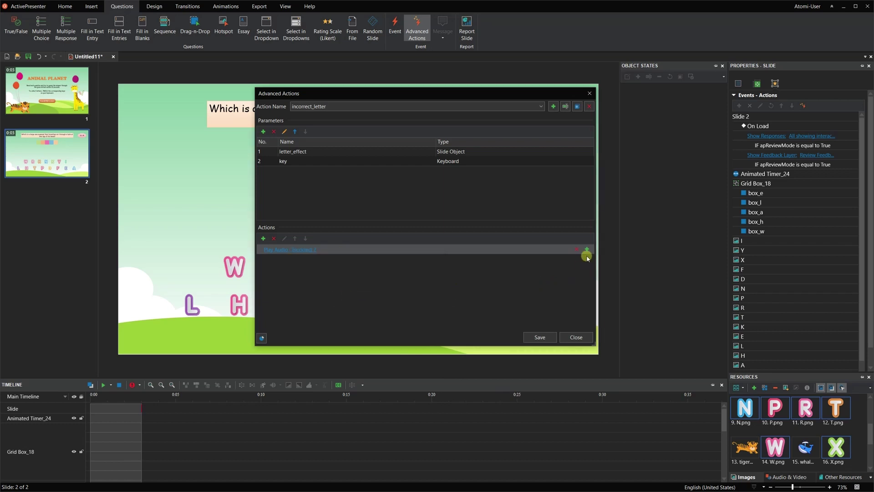
Step: Add a Keyboard condition to the Incorrect 2 Play Audio action that uses the key parameter as its key event
click(588, 250)
click(625, 285)
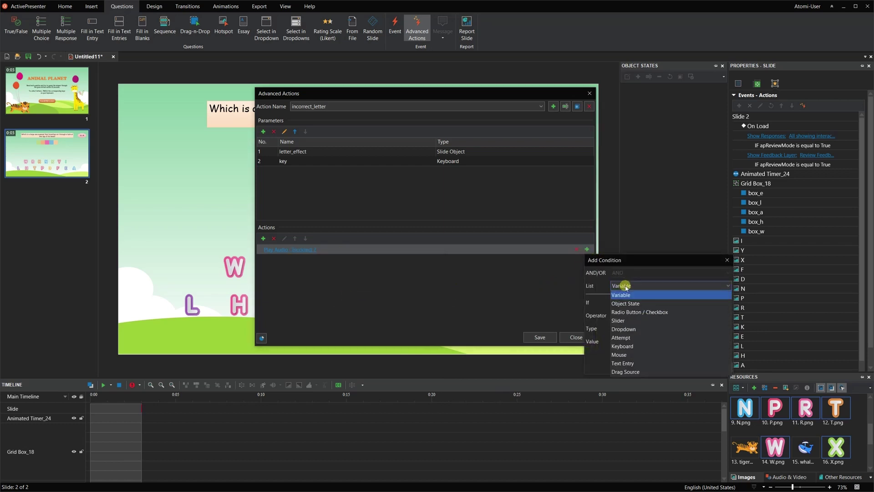
click(623, 346)
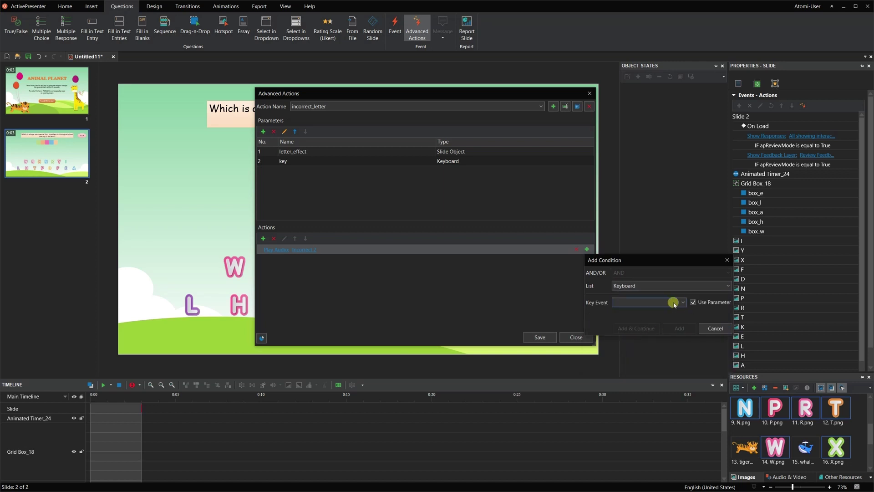
click(674, 303)
click(670, 310)
click(679, 329)
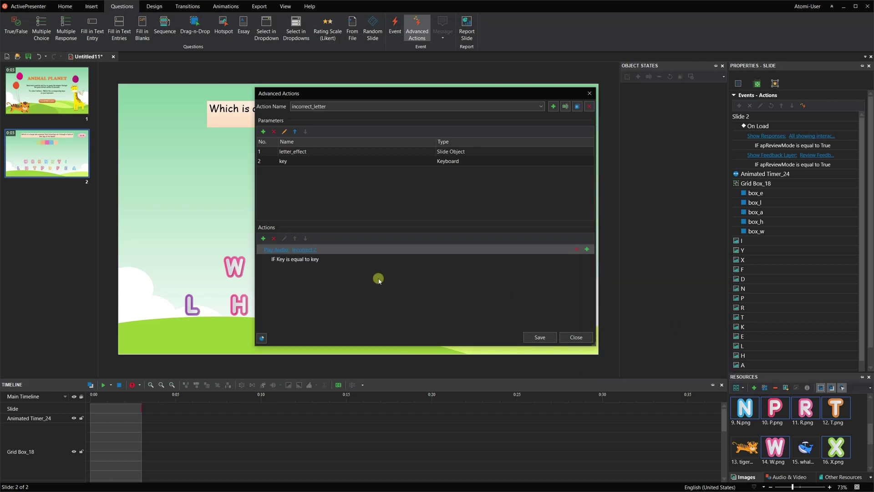
Step: Add a Highlight Object action to incorrect_letter that targets the letter_effect parameter with the Teeter emphasis effect
click(263, 238)
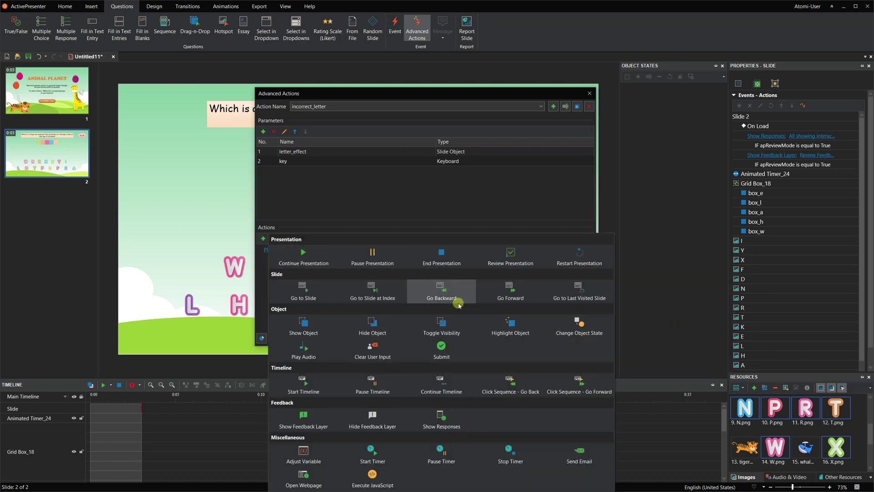
click(503, 326)
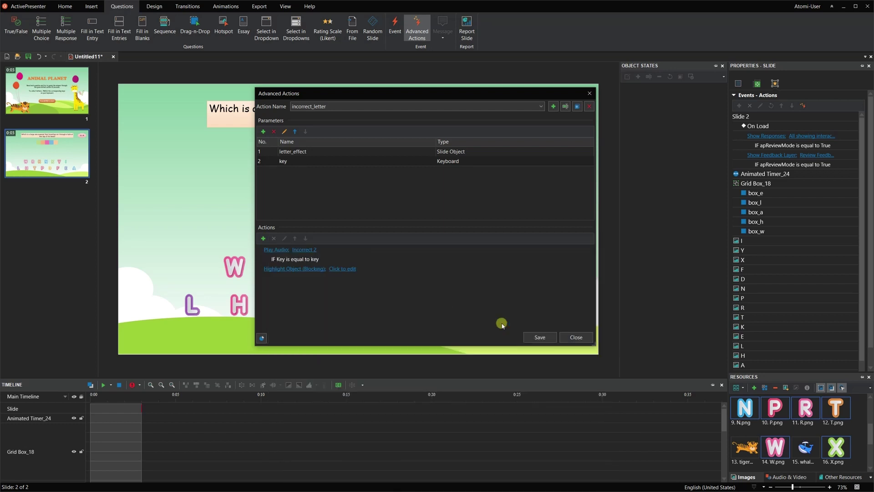
click(348, 269)
click(338, 281)
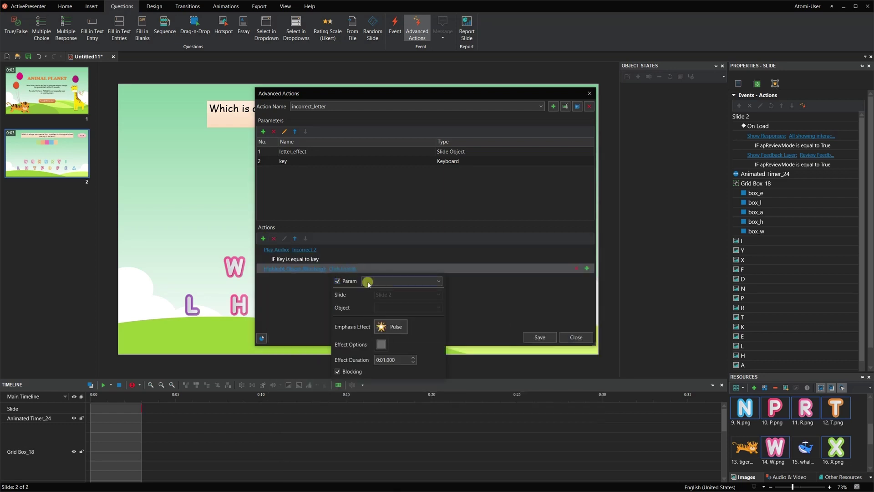
click(395, 326)
click(463, 356)
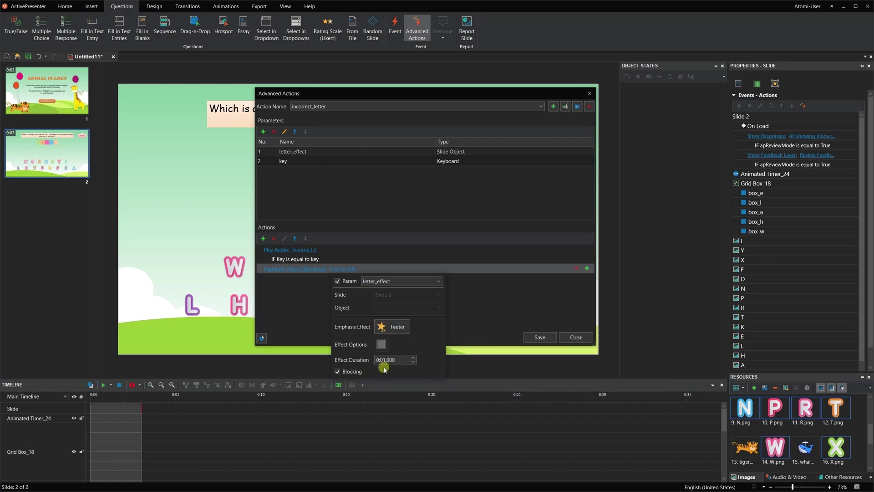
click(472, 323)
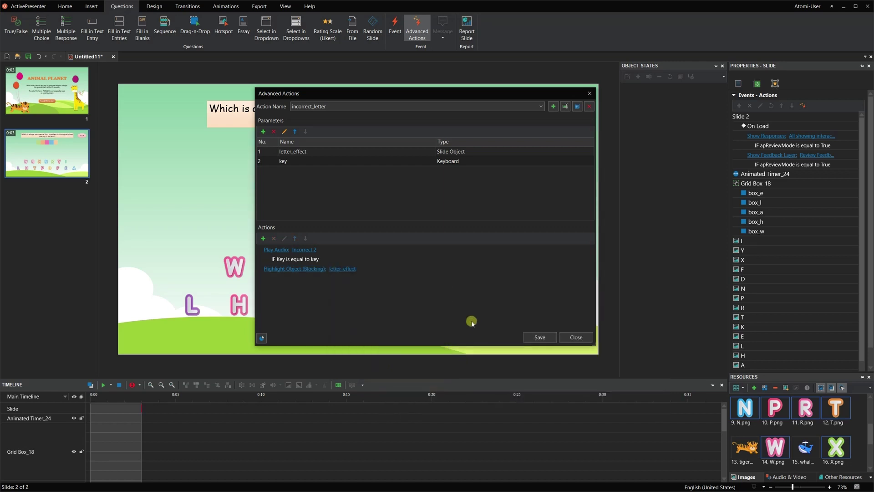
Step: Add a Keyboard condition using the key parameter to the Highlight Object action and close the advanced actions editor
click(588, 269)
click(616, 306)
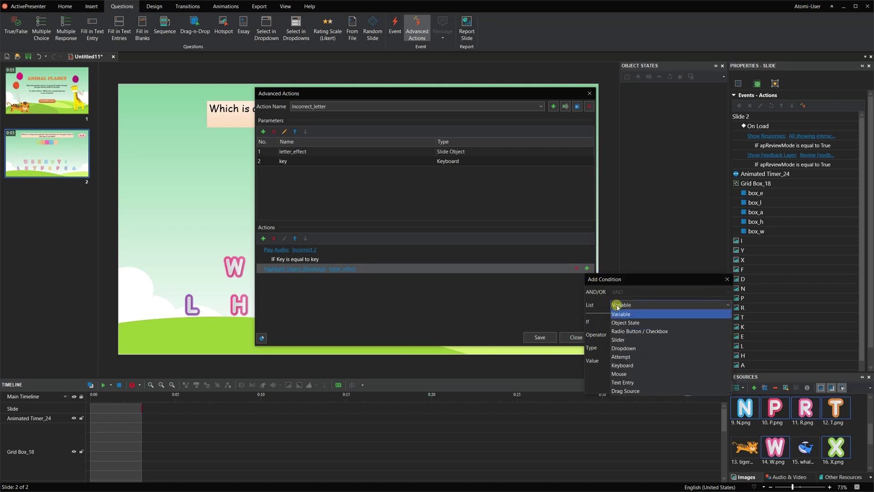
click(626, 362)
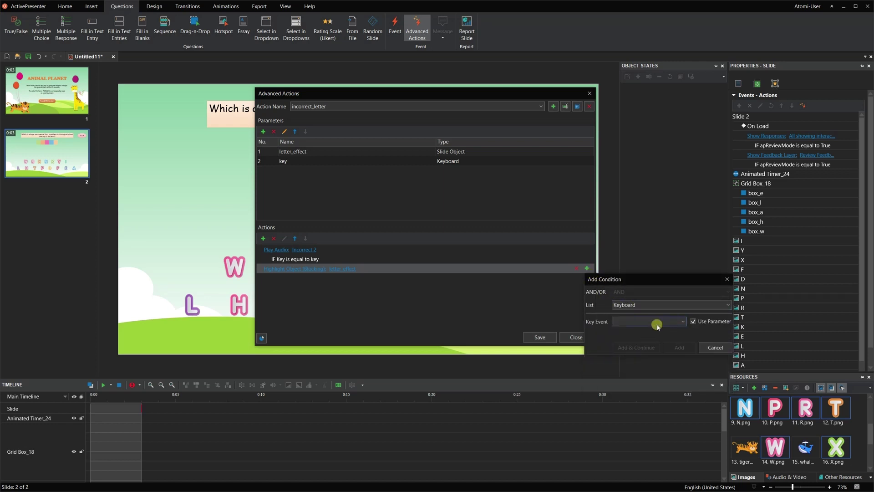
click(657, 326)
click(656, 331)
click(674, 348)
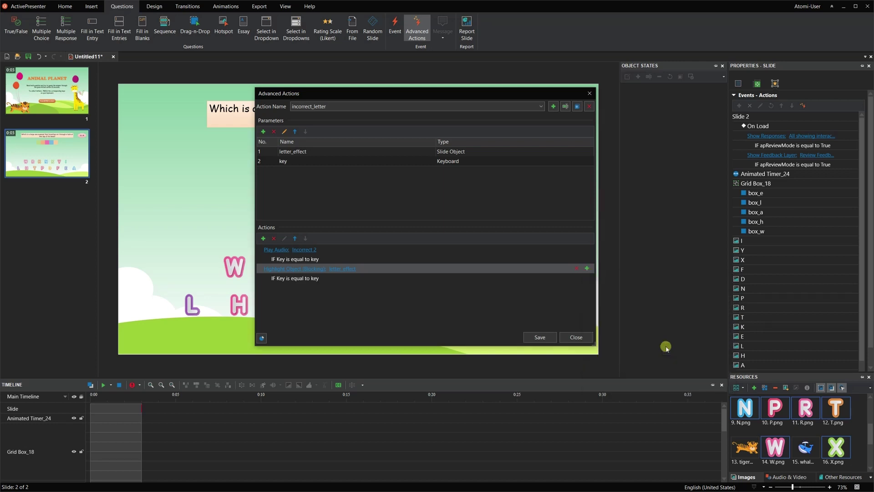
click(429, 306)
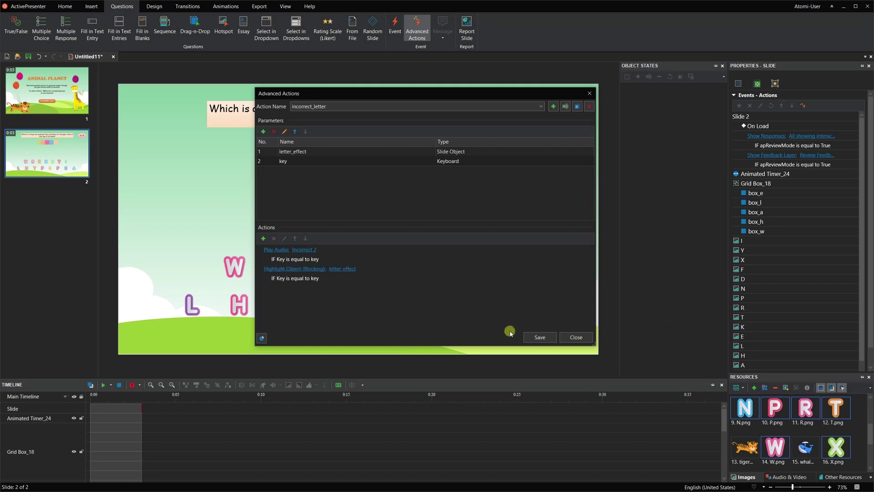
click(574, 337)
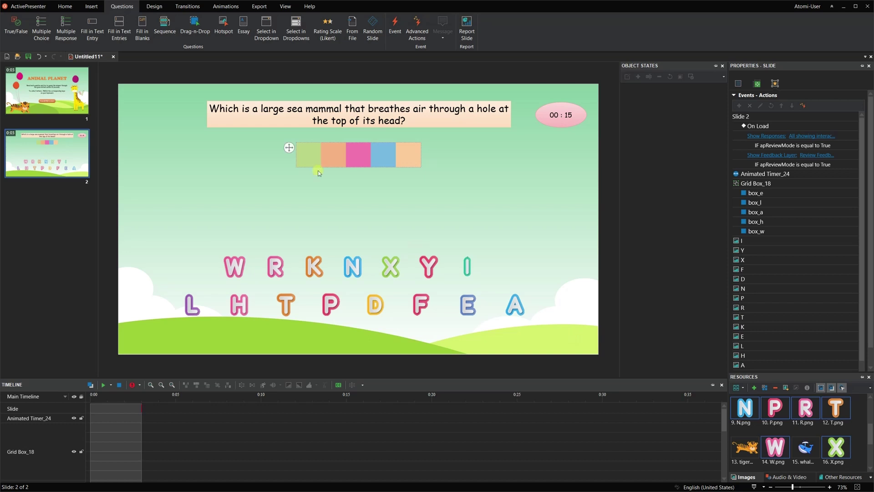
Step: Insert a Key Stroke interaction on slide 2 just below the countdown timer
click(92, 6)
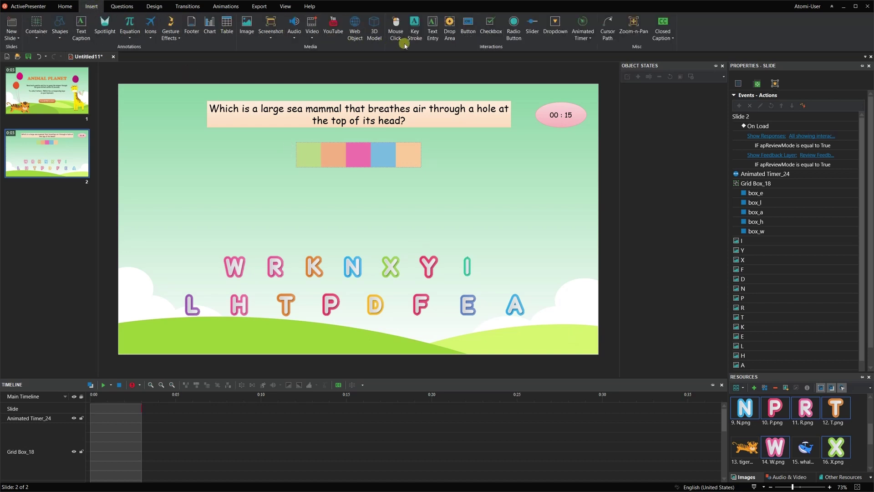
click(415, 42)
mouse_move(561, 148)
mouse_down()
mouse_move(584, 163)
mouse_move(584, 150)
mouse_up()
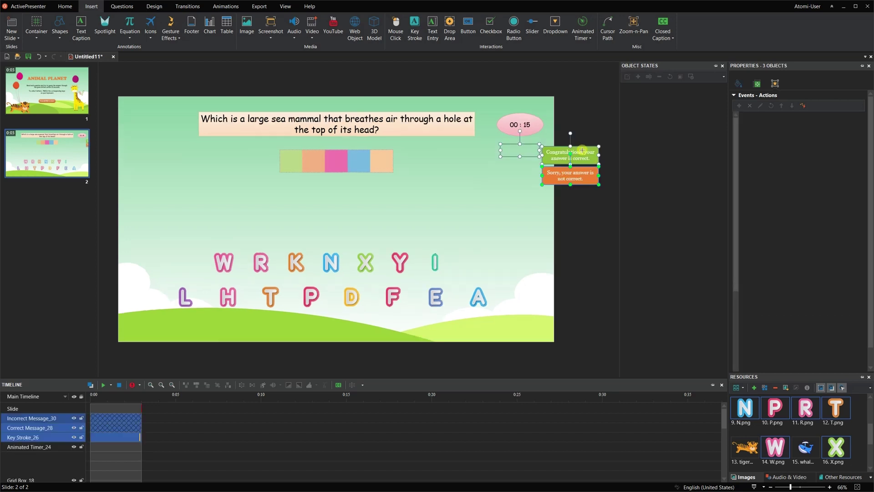
Step: Delete the correct and incorrect feedback messages that came with the Key Stroke interaction
click(560, 193)
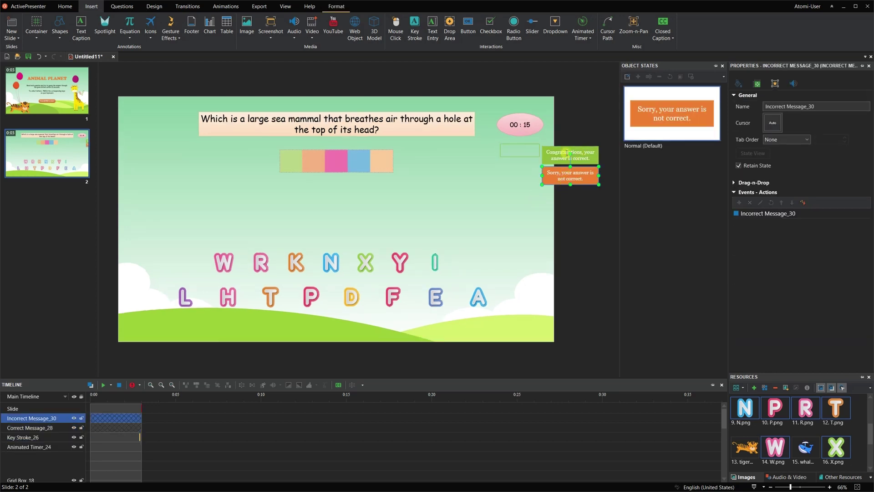
shift+click(568, 153)
key(Delete)
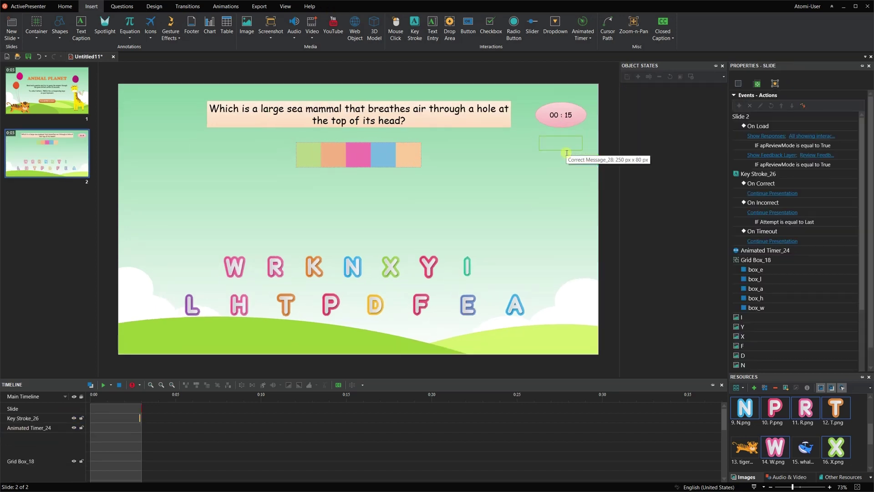
Step: Remove the outline of the Key Stroke interaction below the countdown timer by setting its line to No Line
scroll(626, 142, up, 1)
click(628, 136)
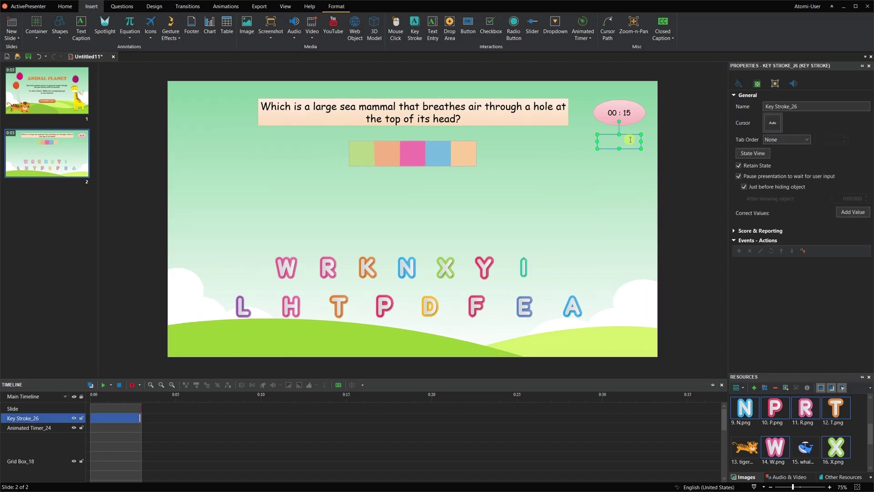
click(738, 84)
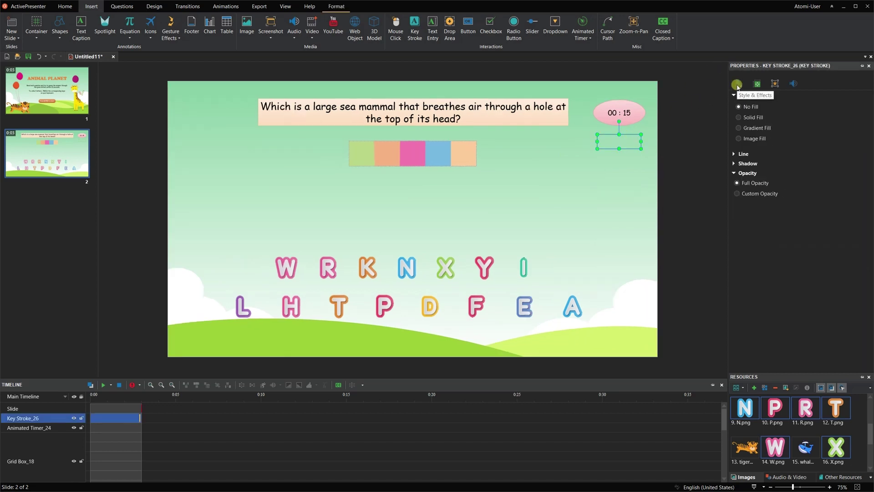
click(743, 154)
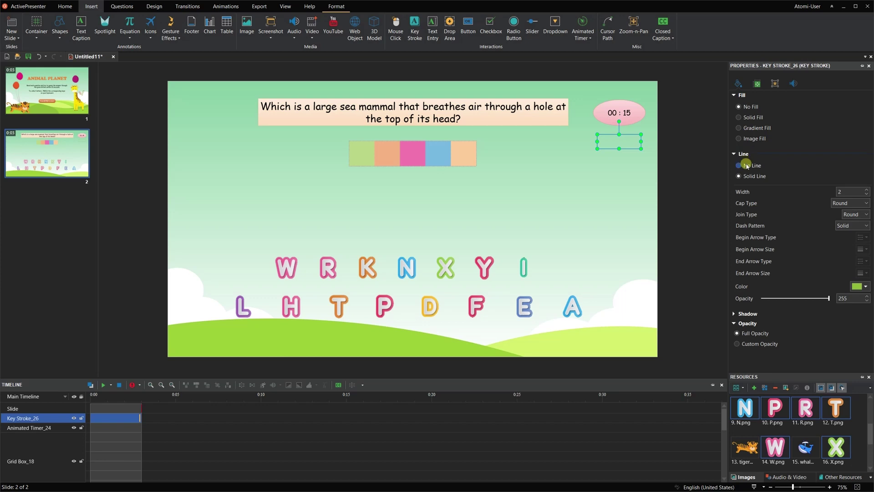
click(746, 165)
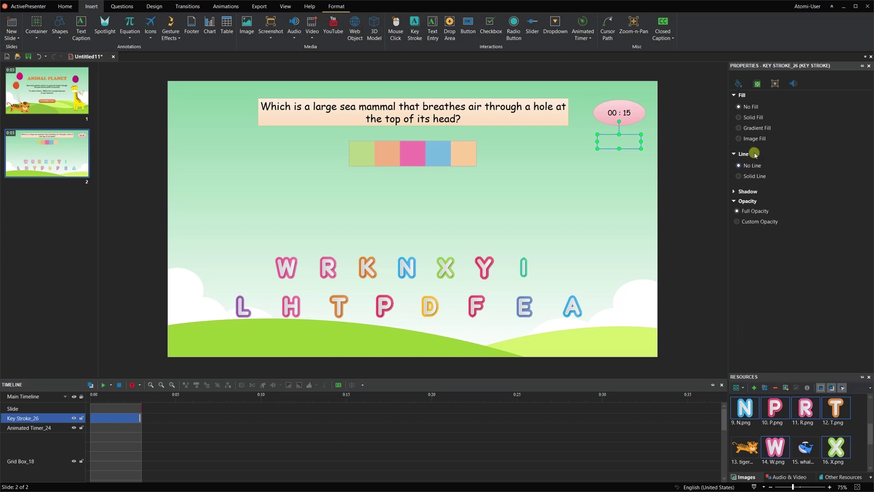
Step: Remove the Key Stroke interaction's default On Correct, On Incorrect and On Timeout events and add an On Key Press event
click(776, 83)
click(766, 95)
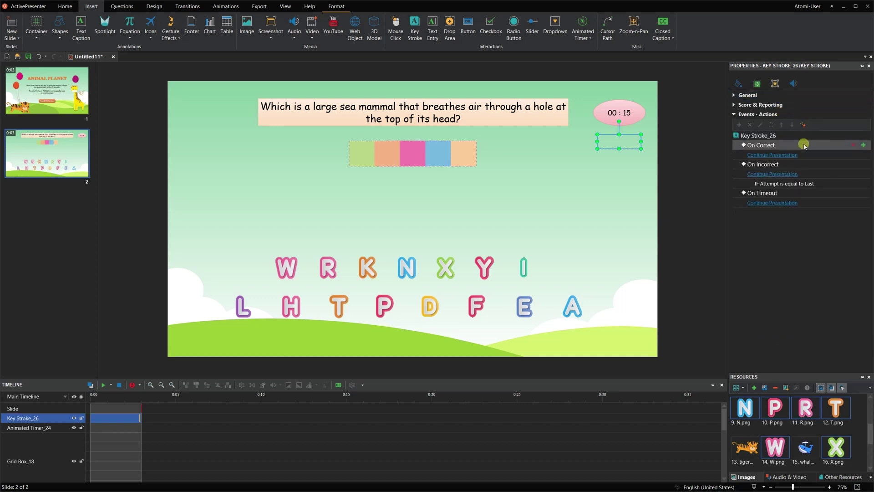
click(852, 146)
click(862, 135)
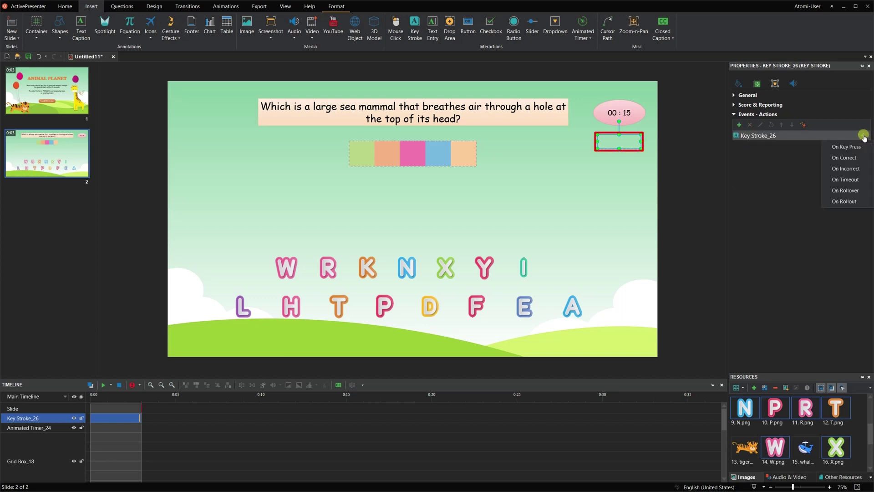
click(844, 145)
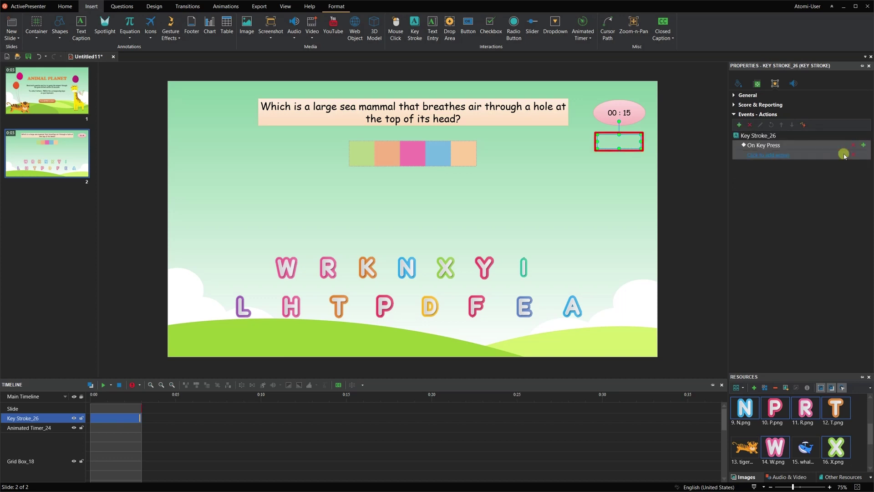
Step: Add an Advanced Action to the On Key Press event that runs correct_letter
click(782, 156)
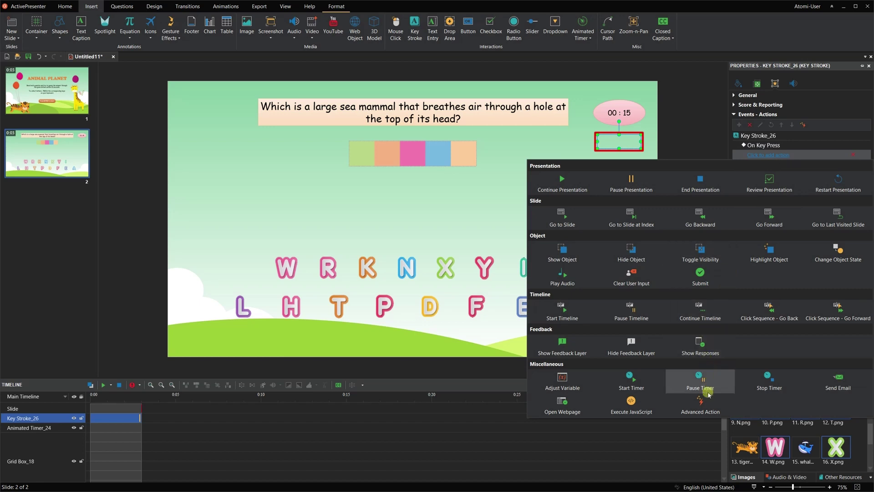
click(709, 397)
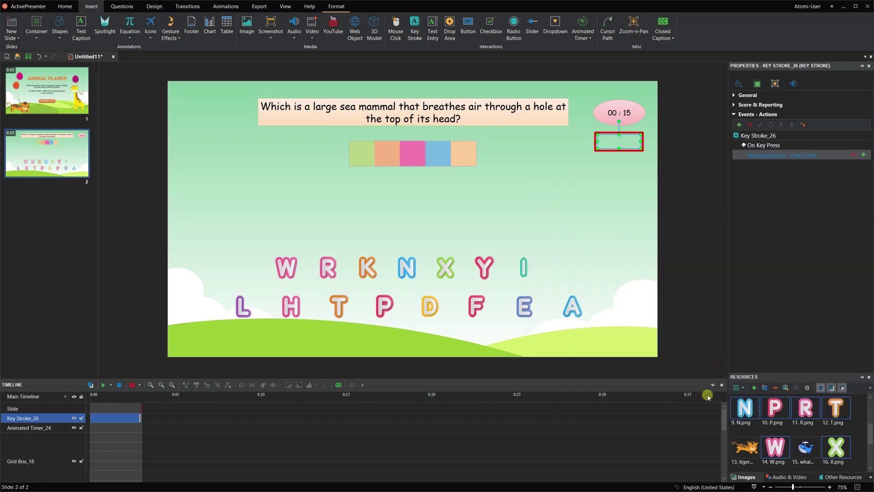
click(797, 156)
click(766, 168)
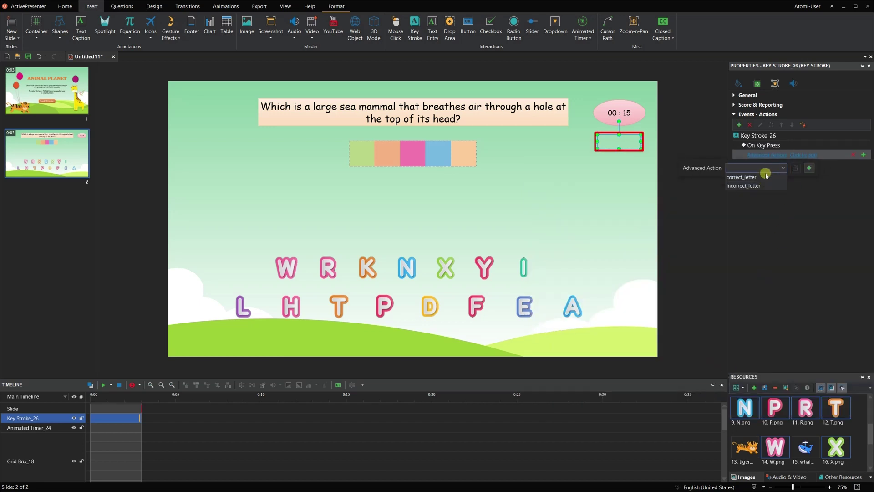
click(767, 177)
Step: Set the correct_letter parameters to letter_hide W, letter_state box_w with state letter, status w and key W
click(763, 181)
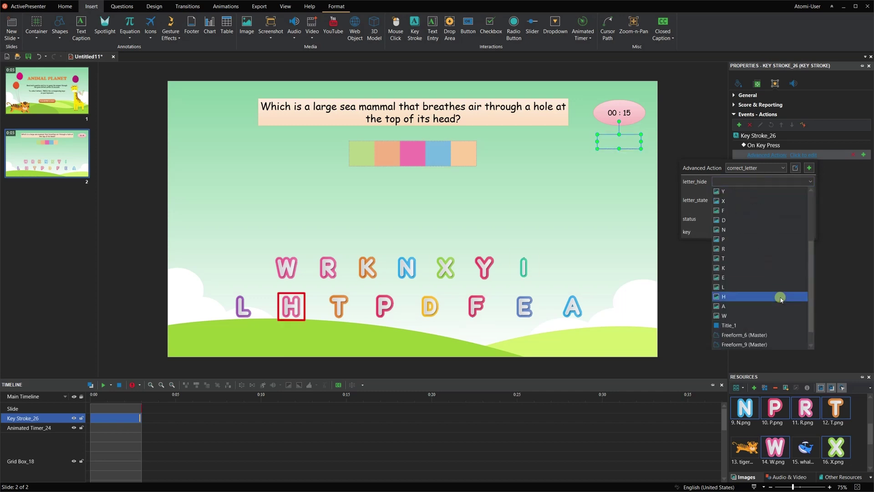
click(769, 315)
click(738, 194)
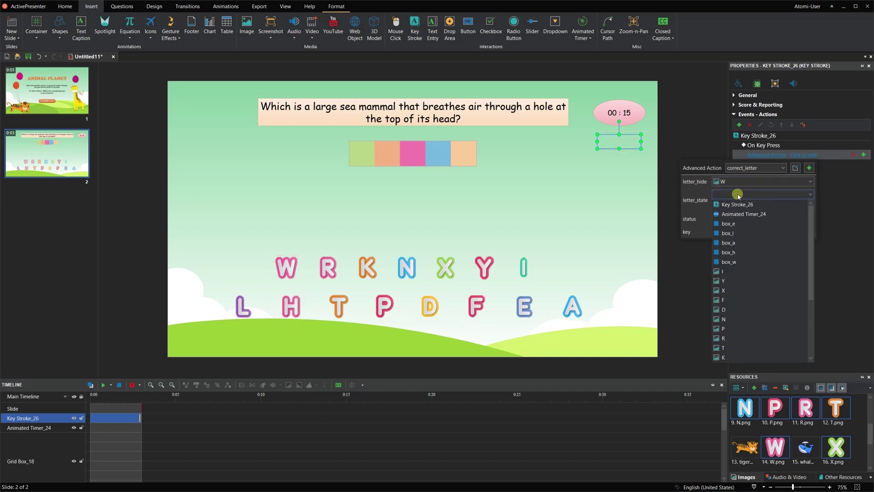
click(740, 262)
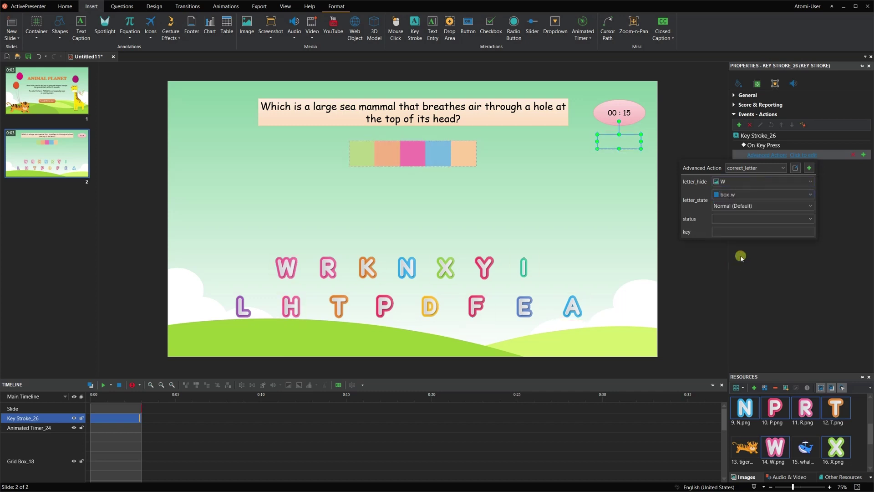
click(742, 206)
click(742, 214)
click(742, 222)
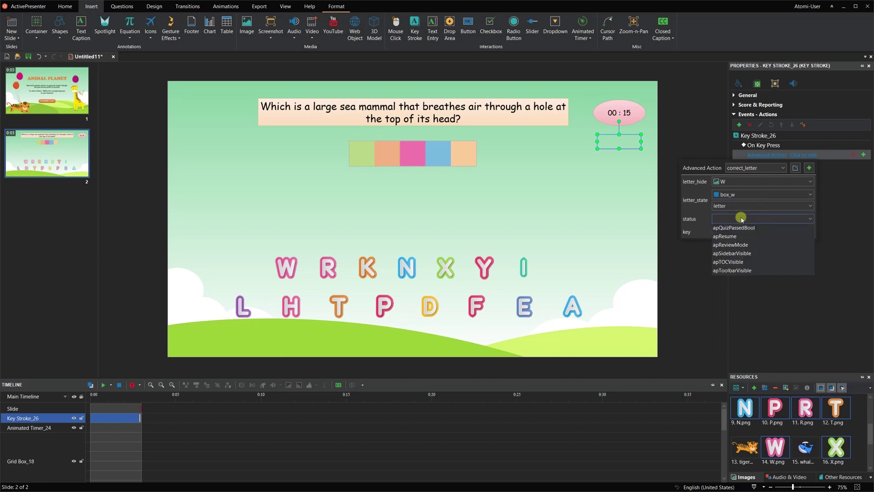
click(737, 262)
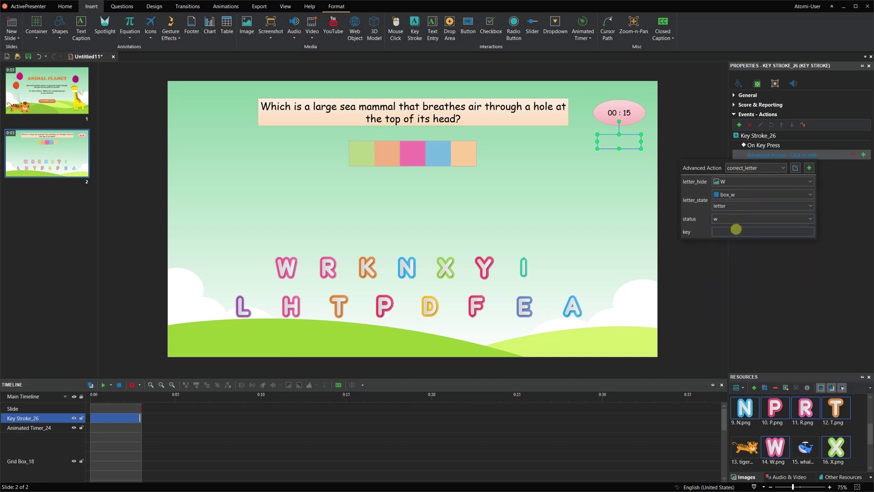
click(793, 252)
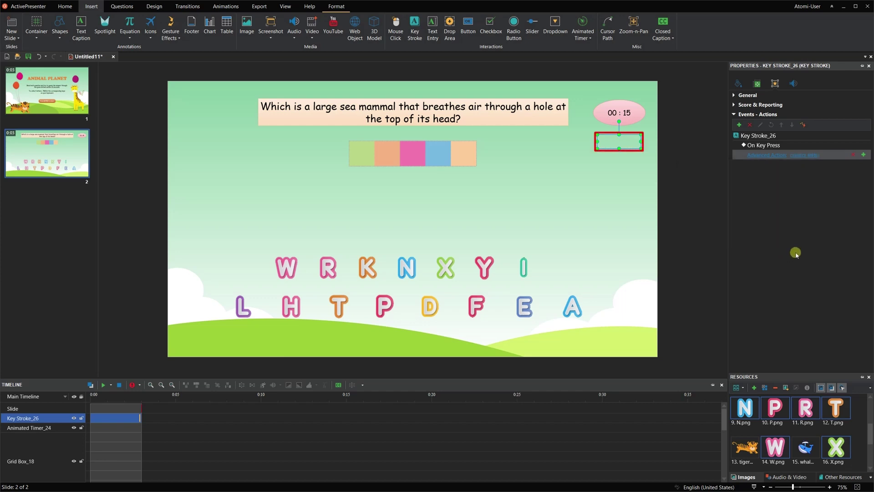
Step: Add a condition to the W correct_letter action requiring variable w to be equal to False
click(865, 155)
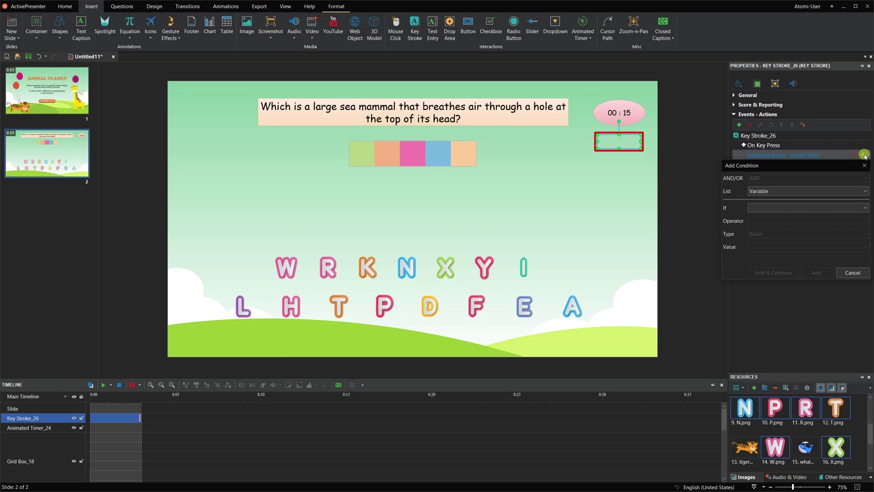
click(813, 207)
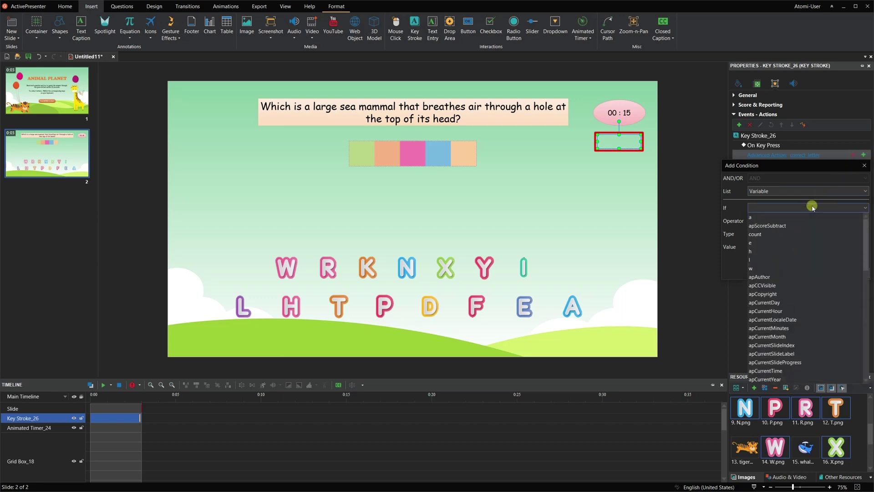
click(788, 269)
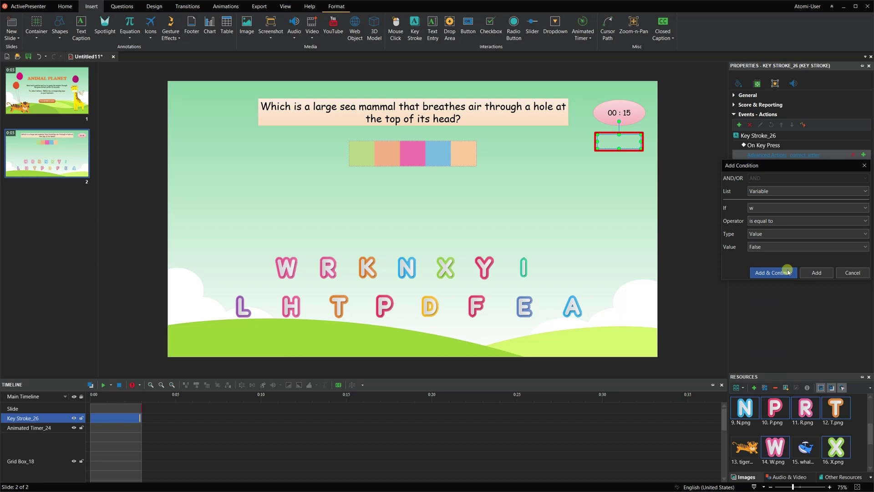
click(817, 273)
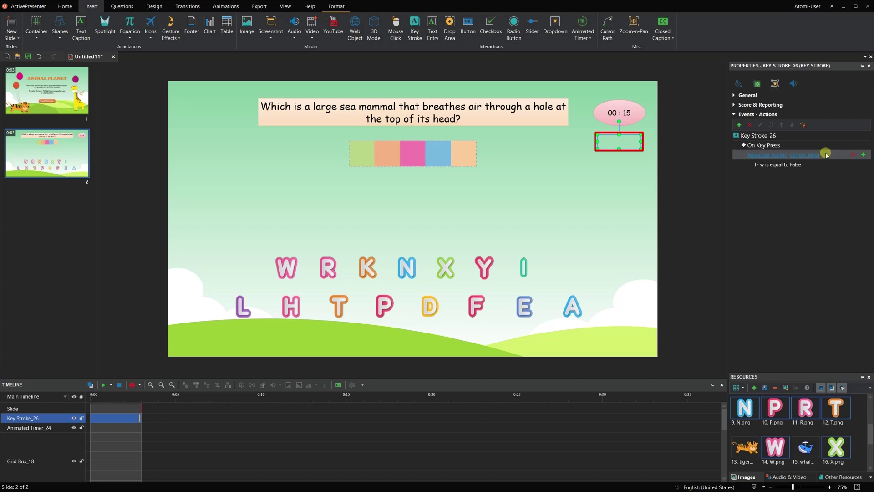
Step: Duplicate the correct_letter action and set the copy to letter_hide H, letter_state box_h with state letter, status h and key H
click(814, 173)
click(770, 200)
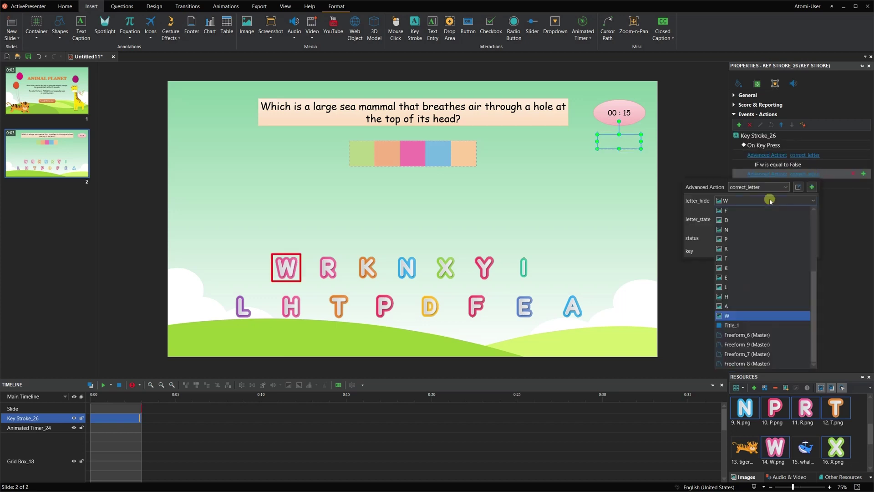
click(750, 297)
click(749, 213)
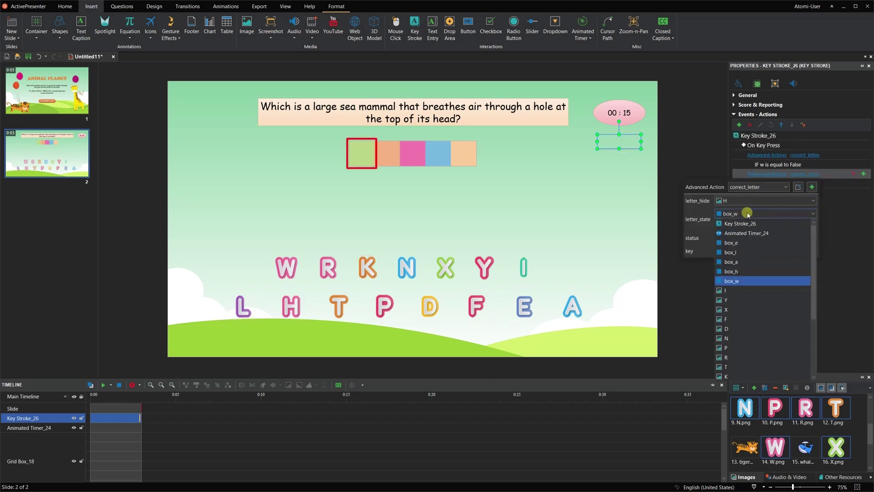
click(745, 271)
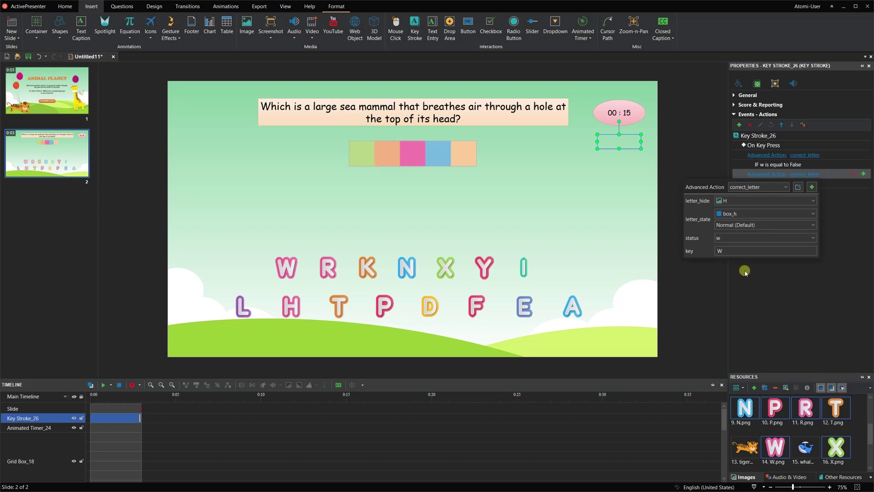
click(749, 225)
click(744, 240)
click(745, 238)
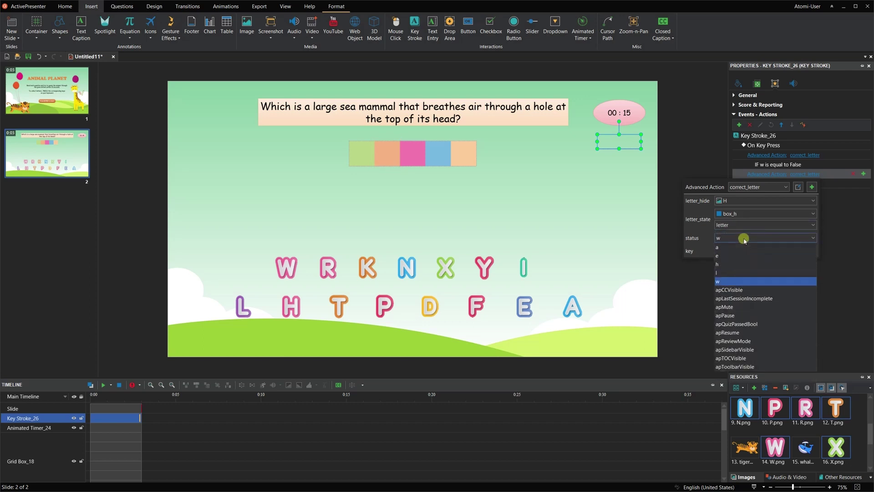
click(737, 264)
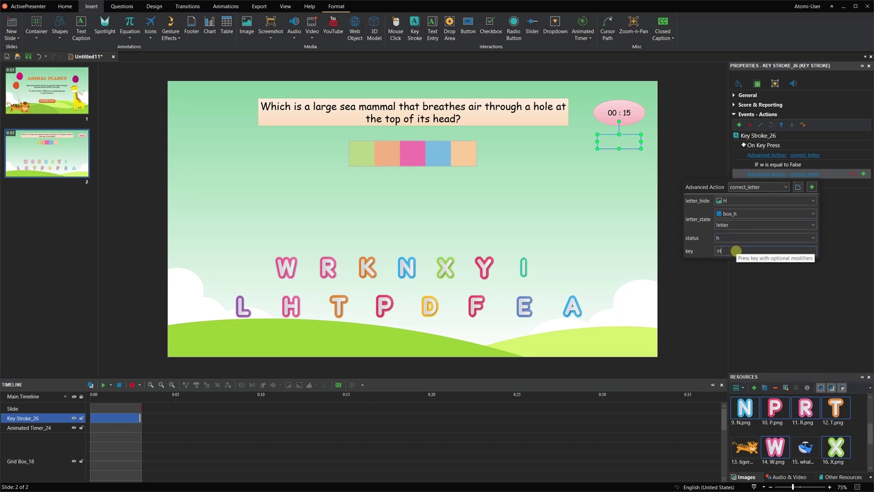
click(779, 228)
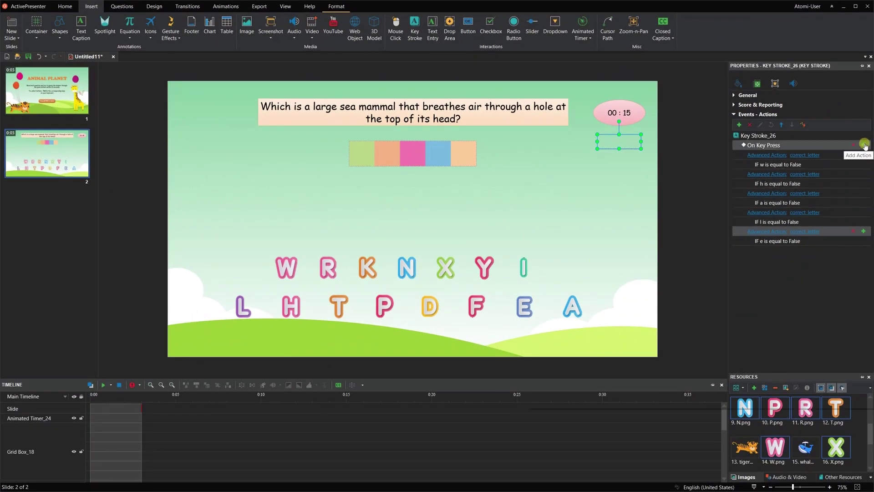
Step: Add an incorrect_letter Advanced Action to On Key Press, with letter_effect set to I and the matching key assigned
click(865, 145)
click(719, 389)
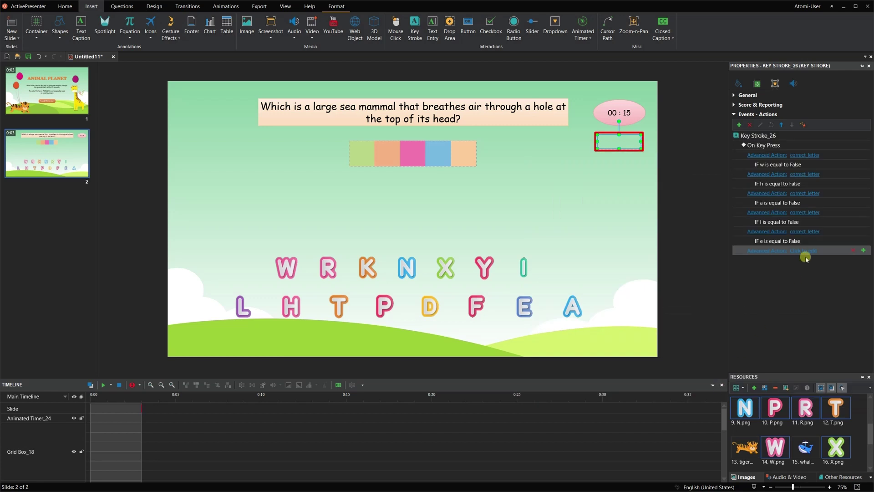
click(783, 265)
click(773, 280)
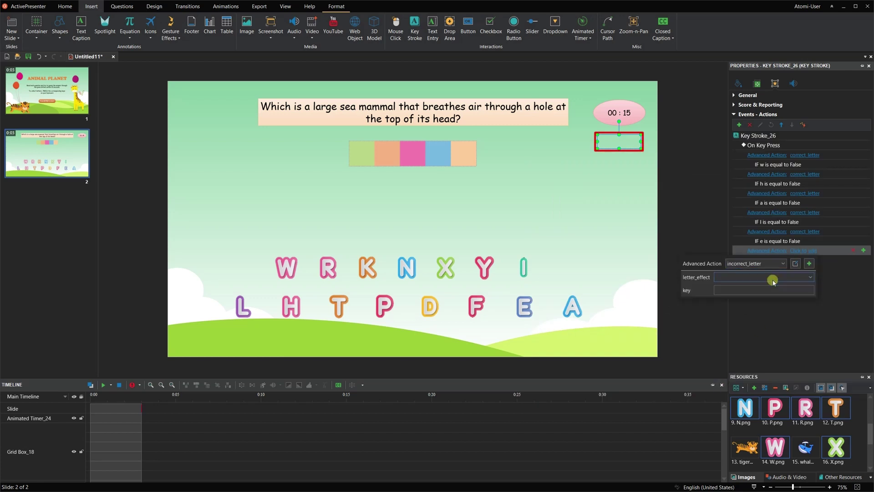
click(773, 277)
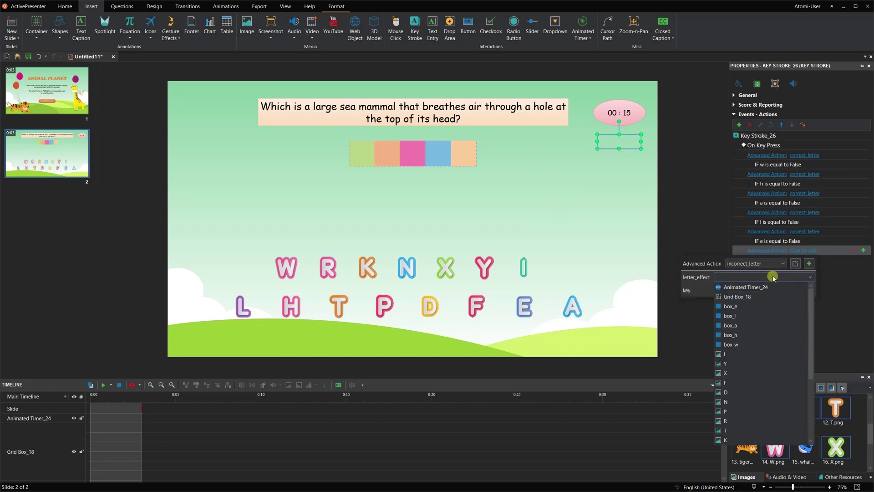
click(761, 355)
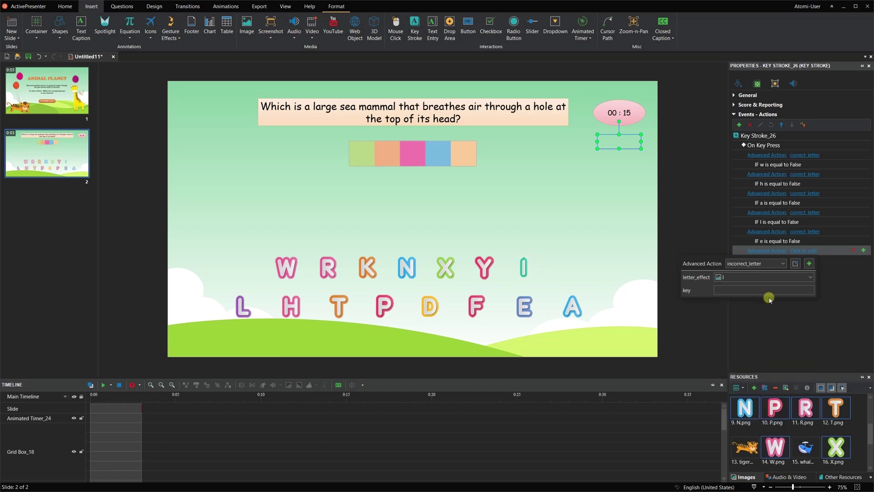
click(775, 316)
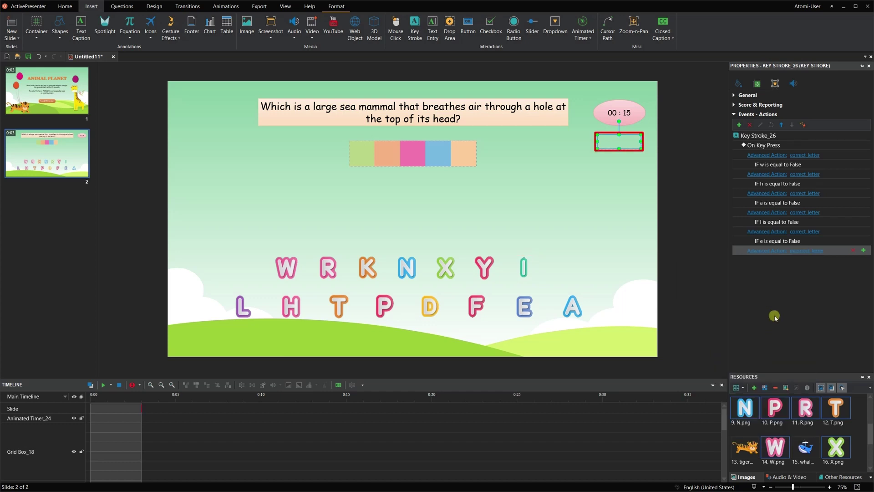
Step: Duplicate the incorrect_letter action and set the copy's letter_effect to Y and its key to Y
key(ctrl+c)
key(ctrl+v)
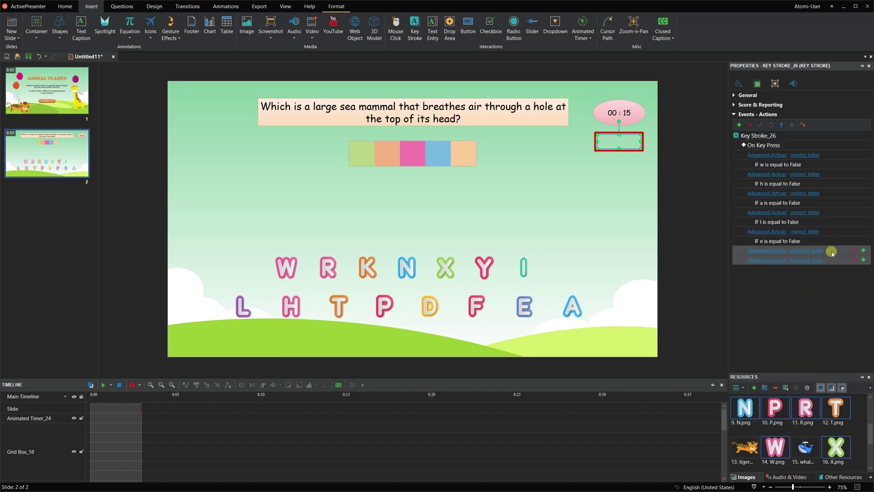
click(807, 260)
click(764, 287)
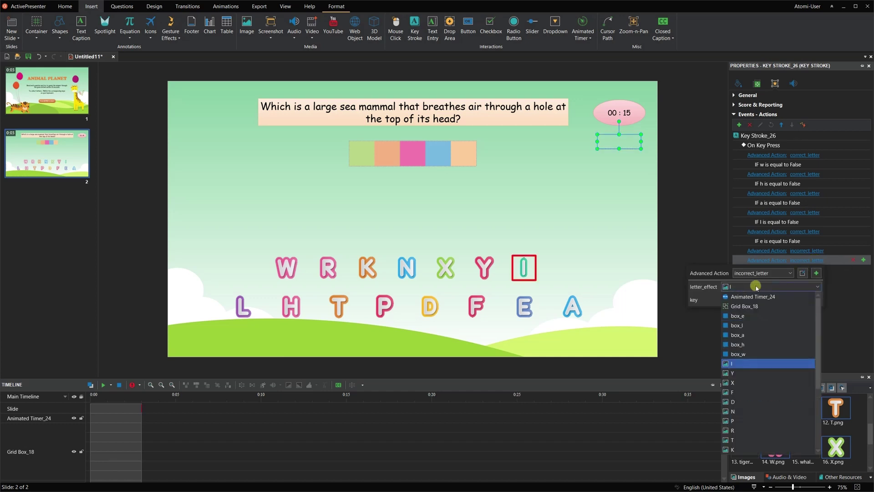
click(756, 376)
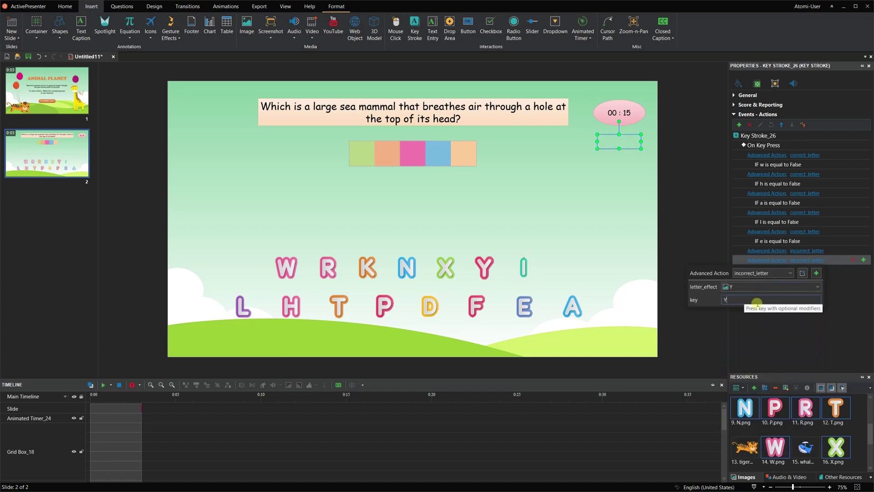
click(837, 292)
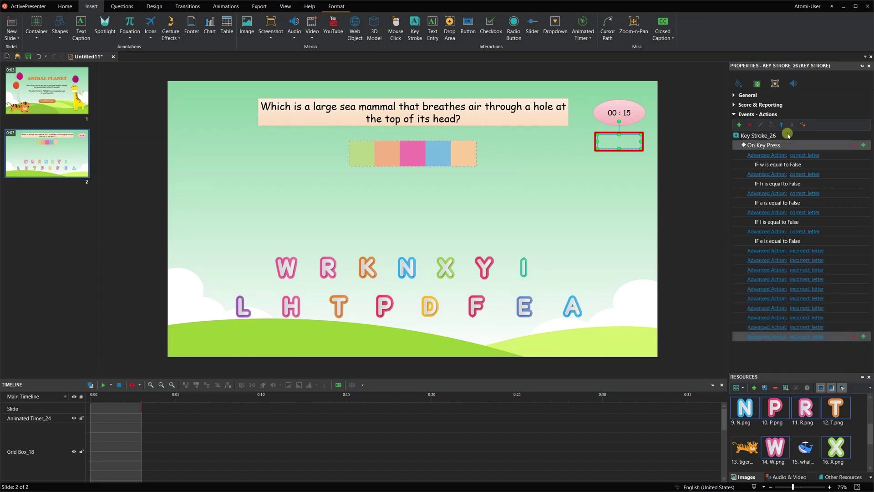
Step: Set the Key Stroke interaction's number of attempts to Infinite in its scoring settings
click(785, 105)
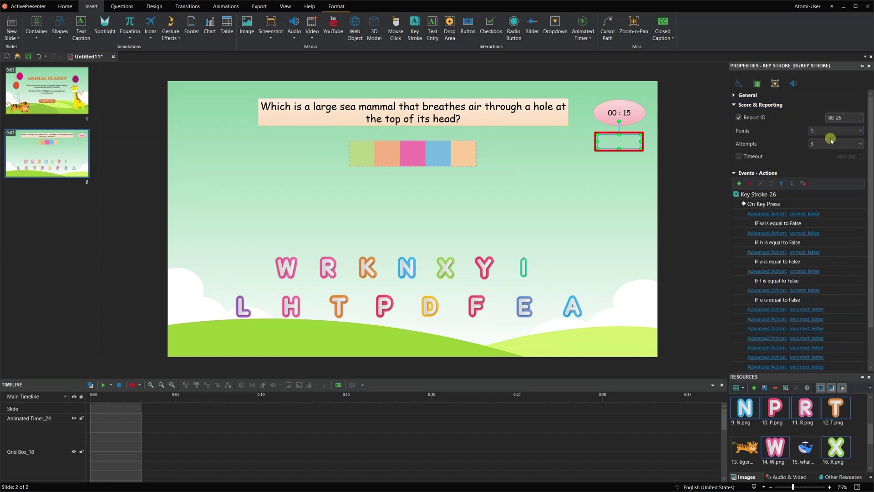
click(855, 145)
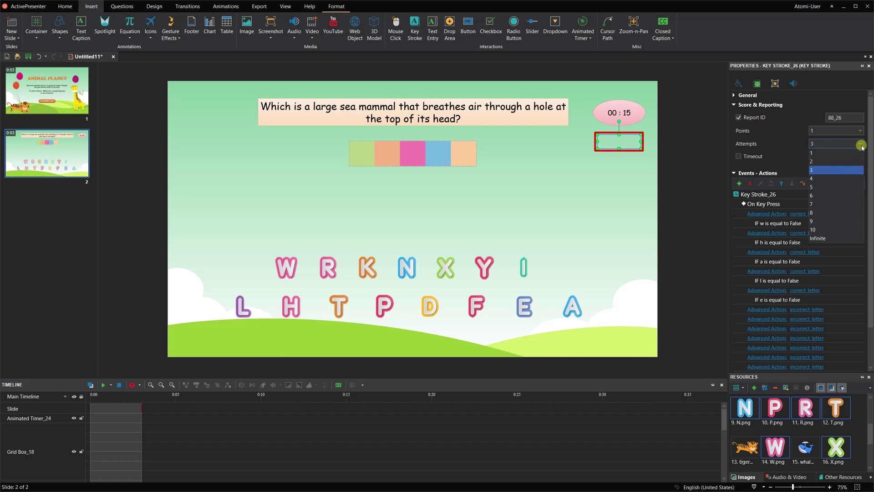
click(843, 239)
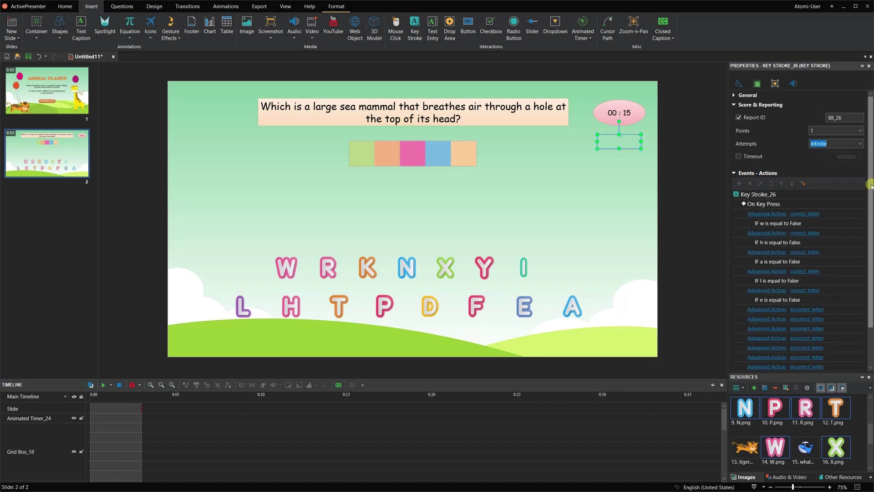
Step: Add a Pause Timer action for Animated Timer_24 to On Key Press, conditional on variable count being equal to 5
drag(871, 186, 871, 261)
click(852, 159)
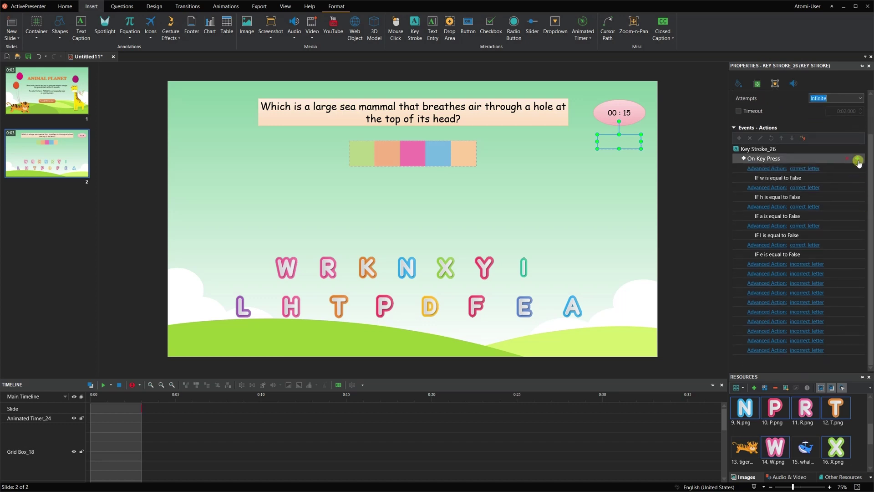
click(857, 158)
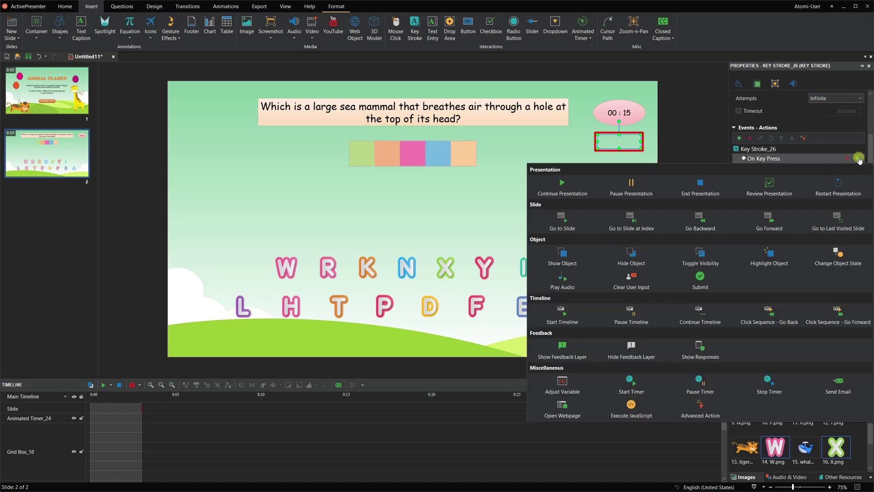
click(713, 381)
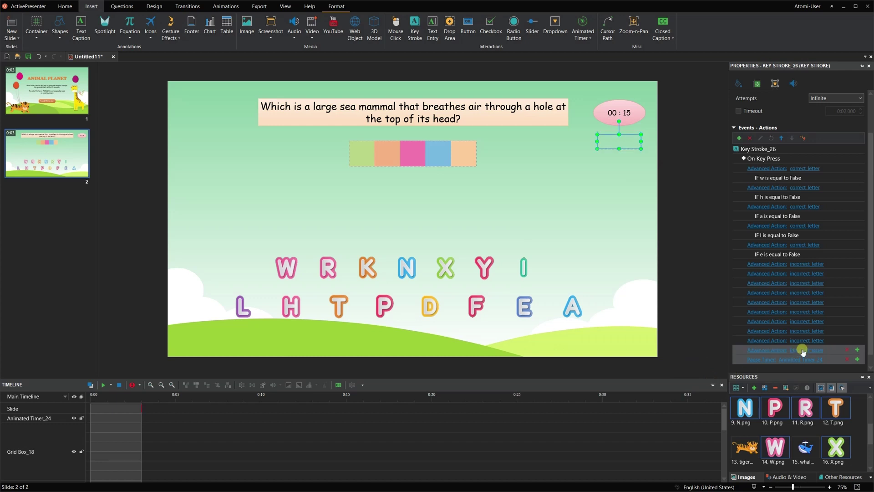
click(858, 360)
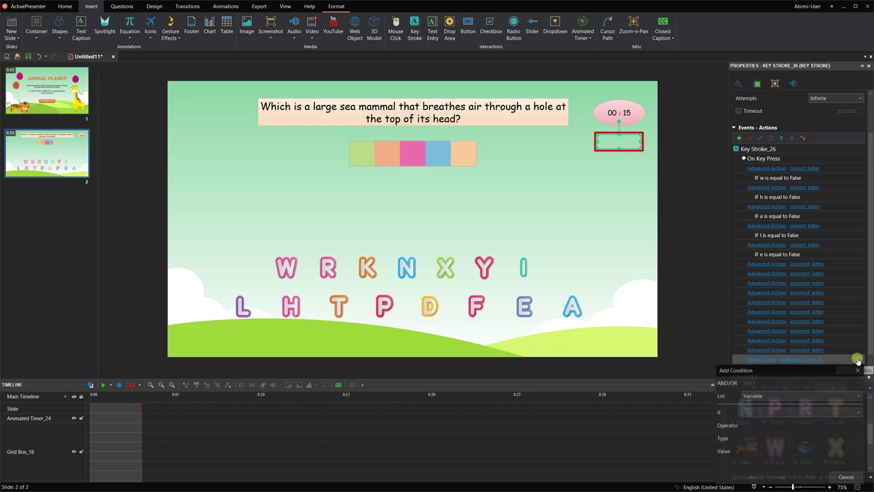
click(813, 411)
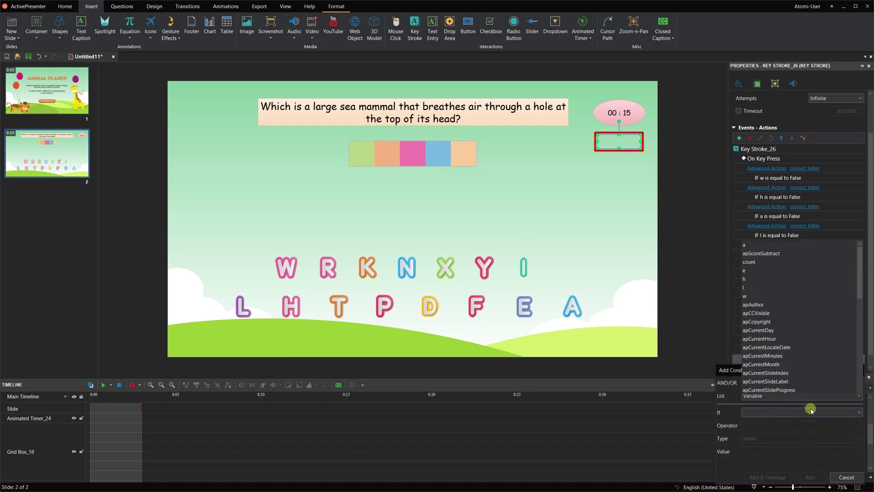
click(756, 258)
click(744, 452)
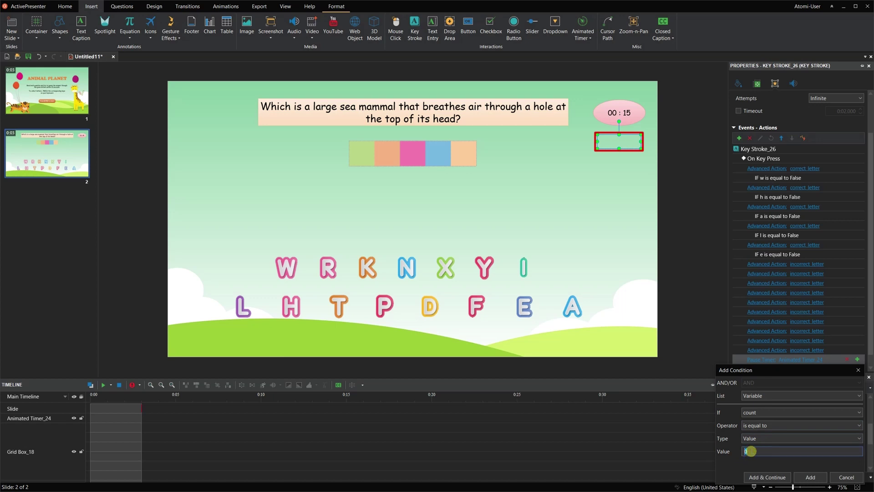
click(803, 477)
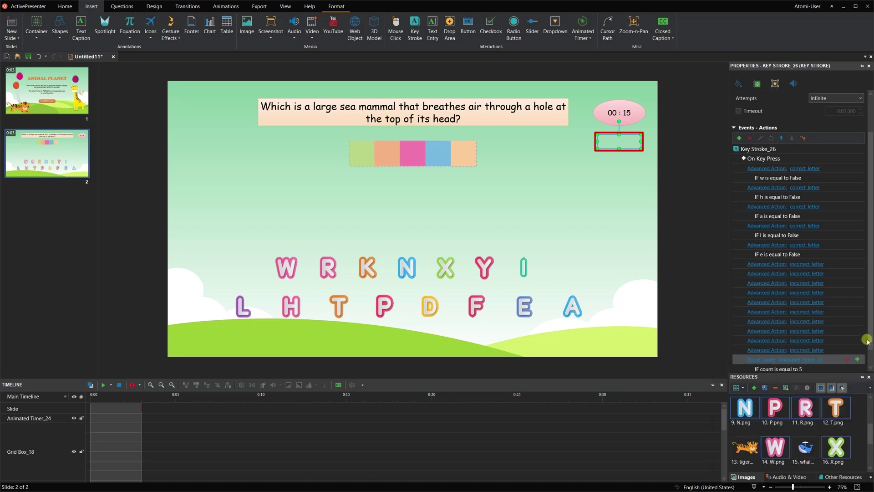
drag(867, 341, 872, 357)
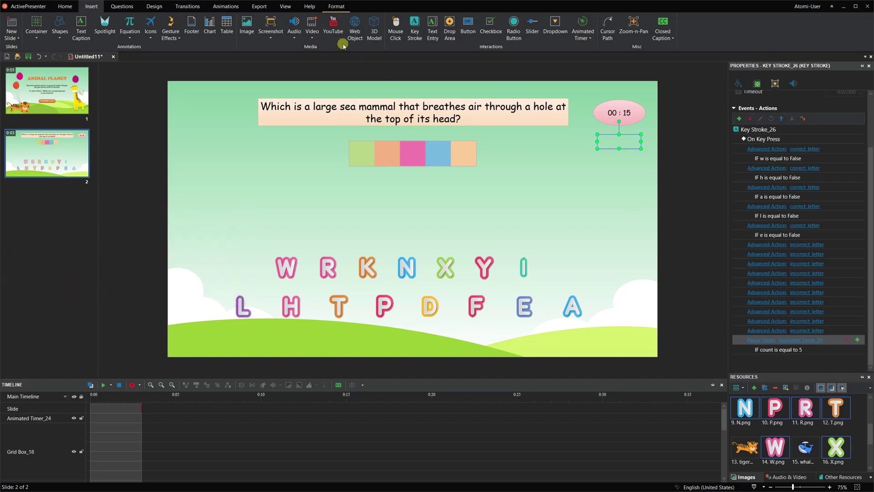
Step: Switch to the Feedback Master view and select the Blank Feedback layout at the end of the list
click(287, 7)
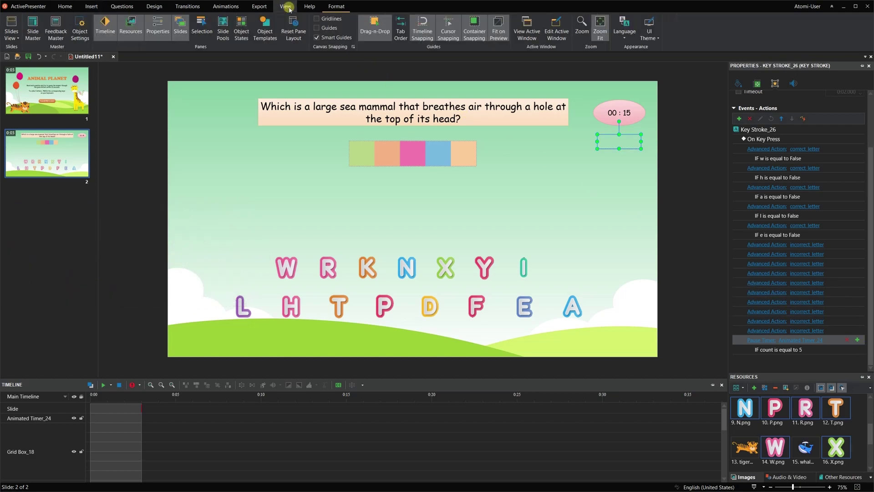
click(65, 37)
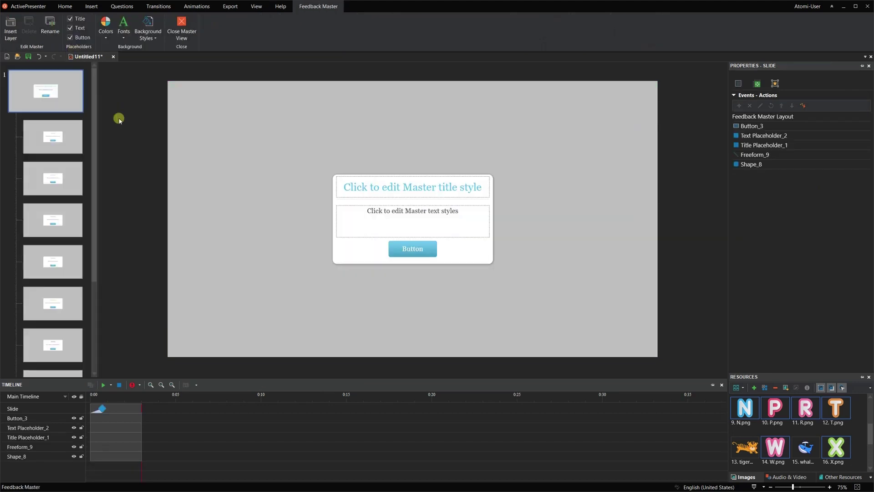
drag(94, 129, 94, 238)
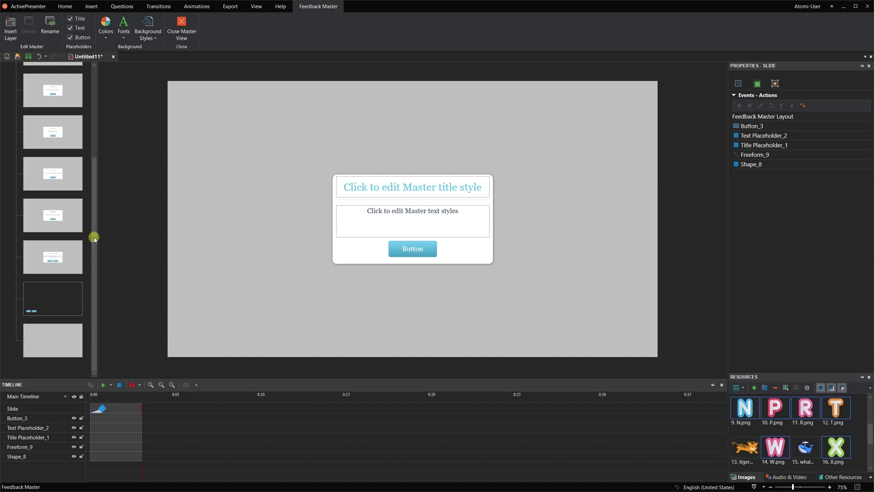
click(58, 340)
Step: Draw a rectangle near the middle of the Blank Feedback layout and apply the light green gradient theme style
click(91, 8)
click(60, 28)
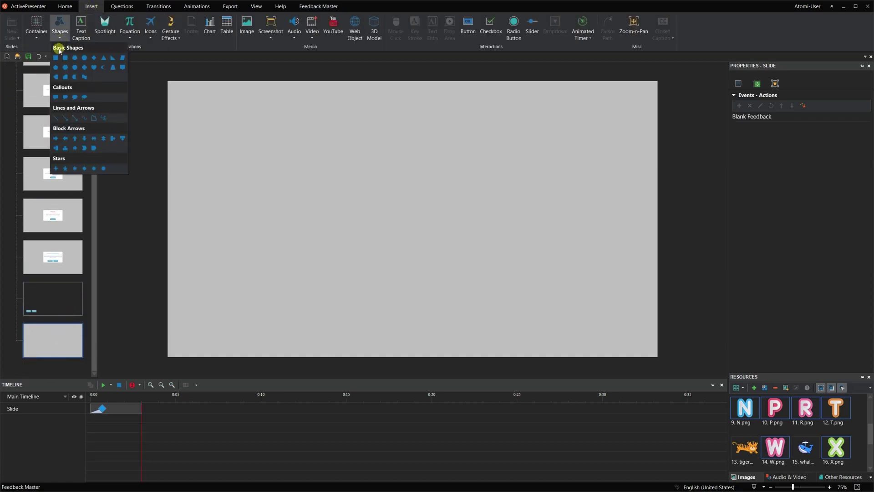
click(58, 54)
drag(331, 191, 524, 289)
mouse_move(467, 213)
mouse_down()
mouse_move(445, 205)
mouse_move(444, 215)
mouse_up()
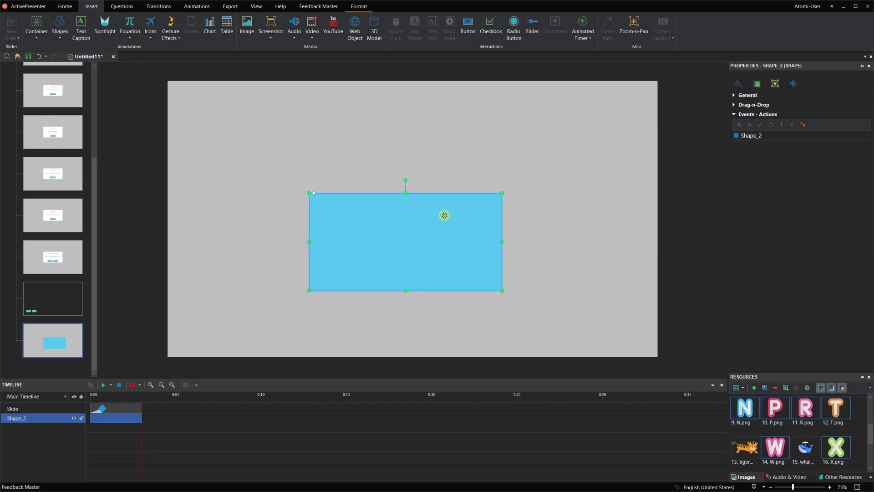
click(359, 7)
click(302, 37)
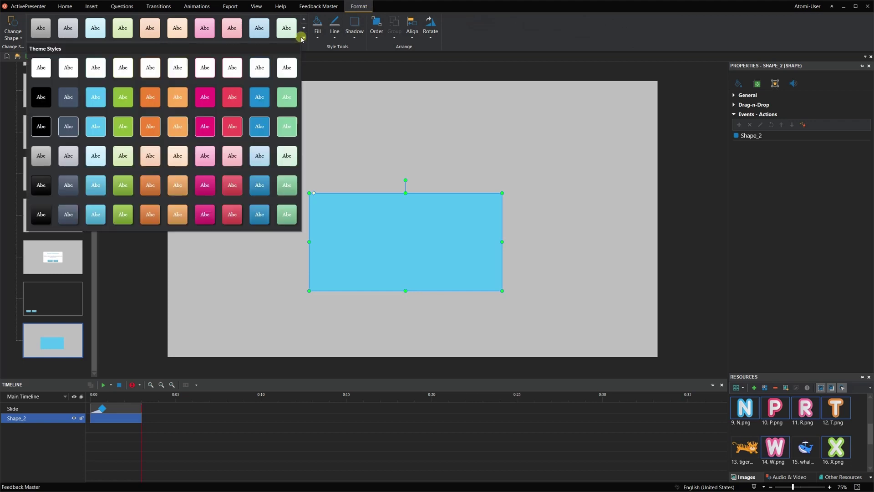
click(287, 155)
Step: Place the whale image from the resources on the left part of the green rectangle and shrink it to fit
drag(791, 372, 791, 345)
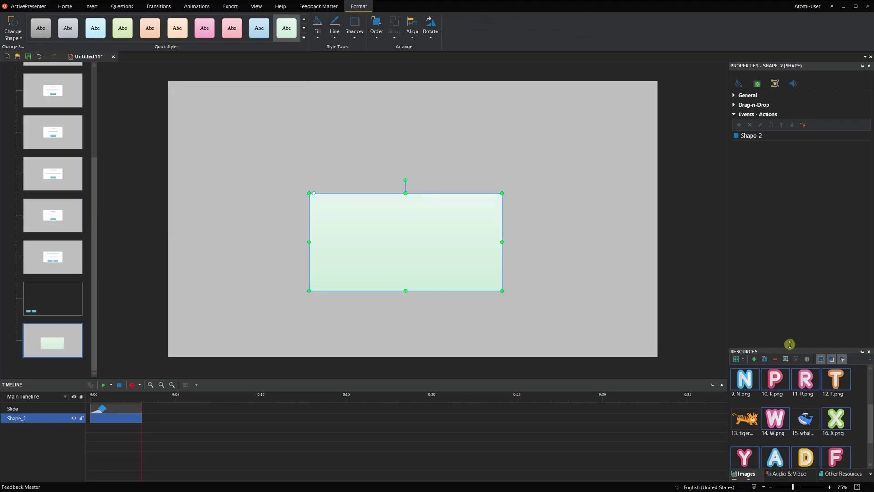
drag(810, 421, 367, 244)
drag(510, 359, 353, 231)
drag(377, 271, 373, 268)
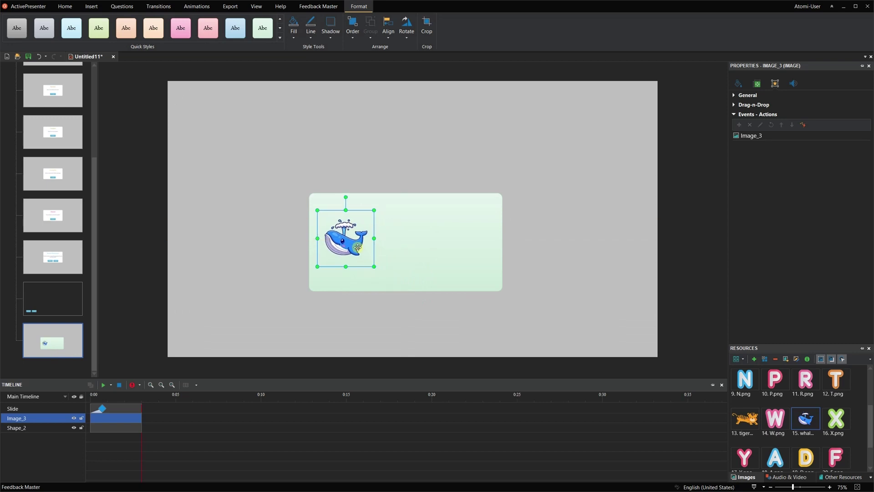
Step: Add a text caption beside the whale, starting "A whale: Weighing over 150 tons" and ending "the title of the largest mammal on earth."
click(92, 6)
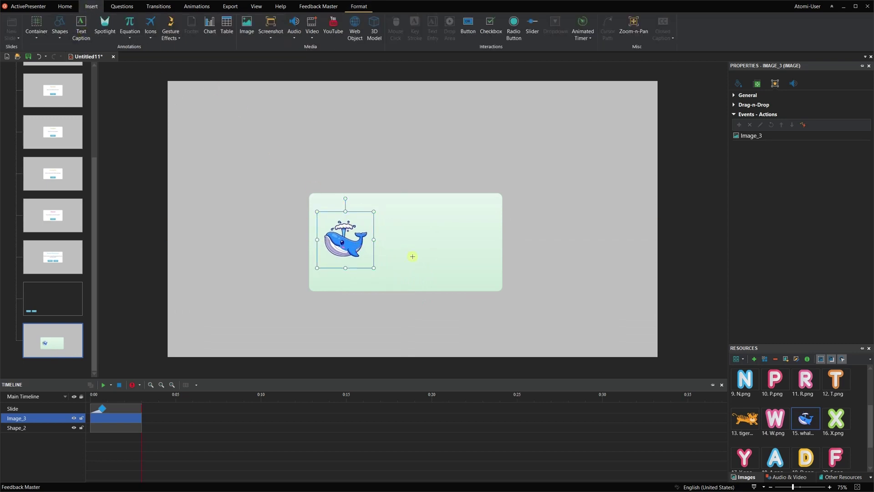
drag(383, 208, 488, 275)
double_click(433, 242)
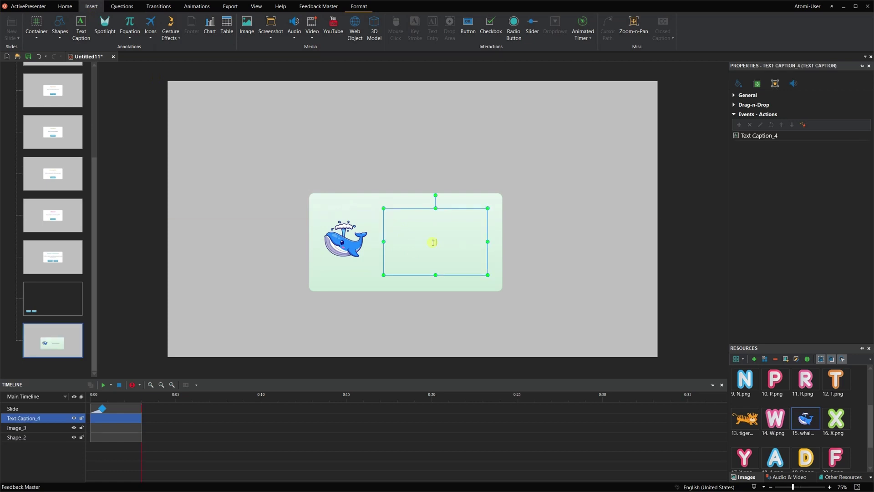
text(A whale: Weighing over 150 tons and extending to lengths over 100 feet in some parts of the world, the blue whale holds the title of the largest mammal on earth.)
Step: Format all of the whale caption's text in Comic Sans MS at size 32
key(ctrl+a)
click(444, 214)
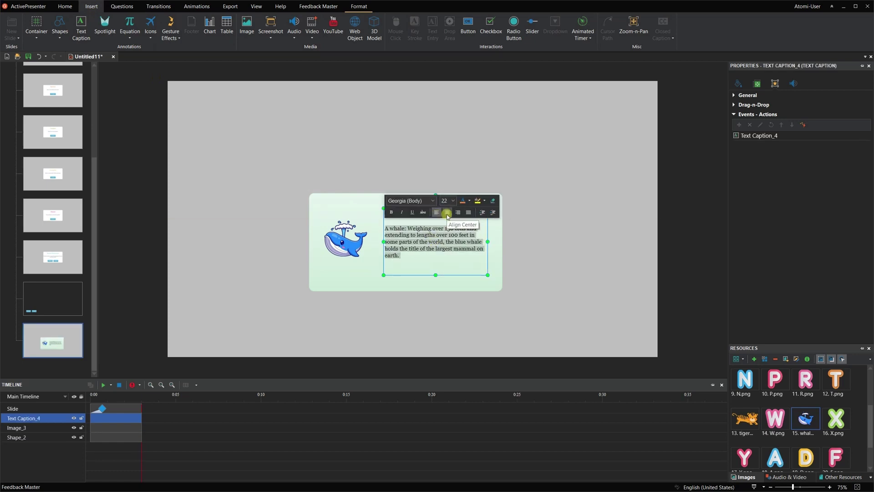
click(433, 201)
scroll(446, 319, down, 13)
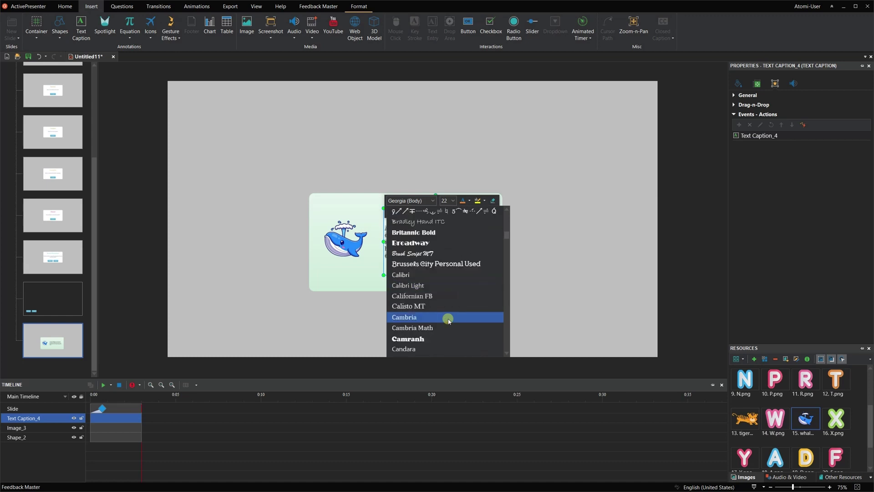
scroll(449, 320, down, 2)
click(448, 319)
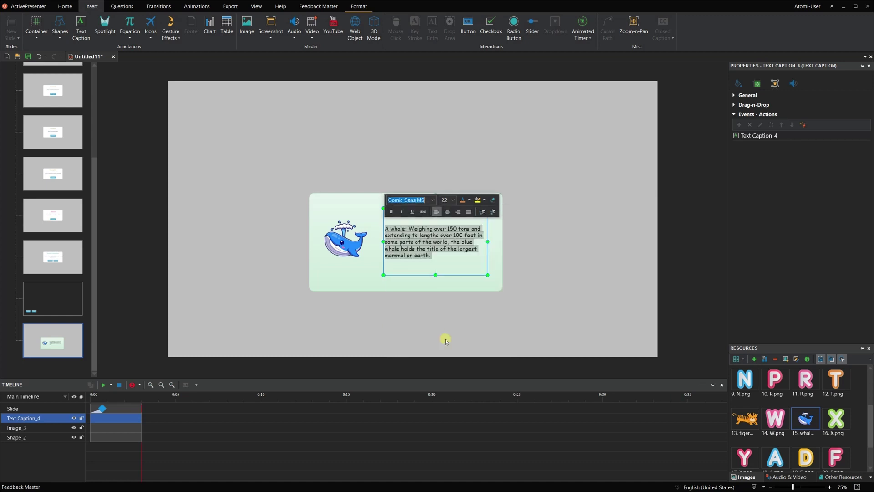
click(452, 201)
click(449, 303)
Step: Widen the whale caption on both sides and make the words "A whale" bold
drag(383, 242, 370, 242)
drag(487, 241, 495, 242)
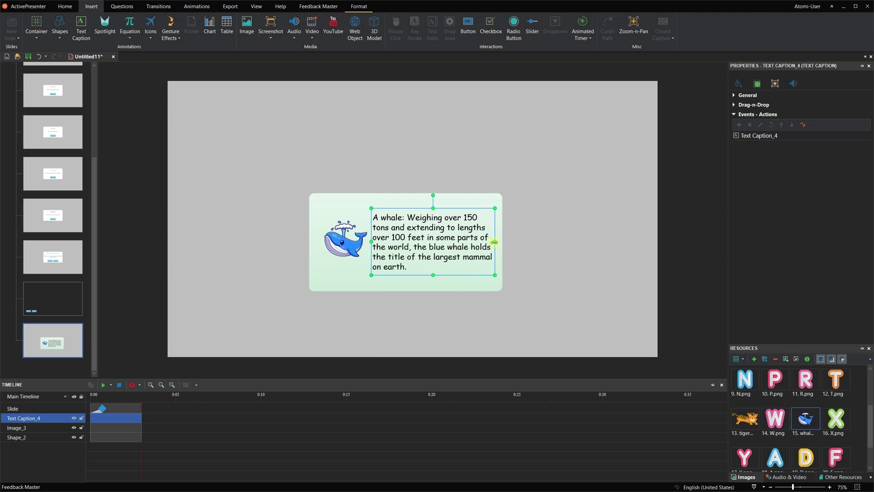
drag(373, 217, 401, 219)
key(ctrl+b)
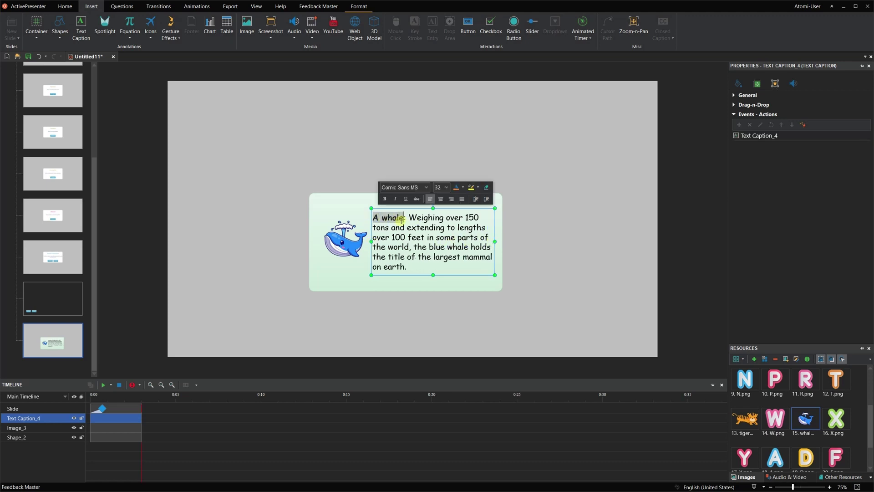
Step: Place the "complete" audio from the resources on the empty upper-left area of the feedback layout
click(470, 279)
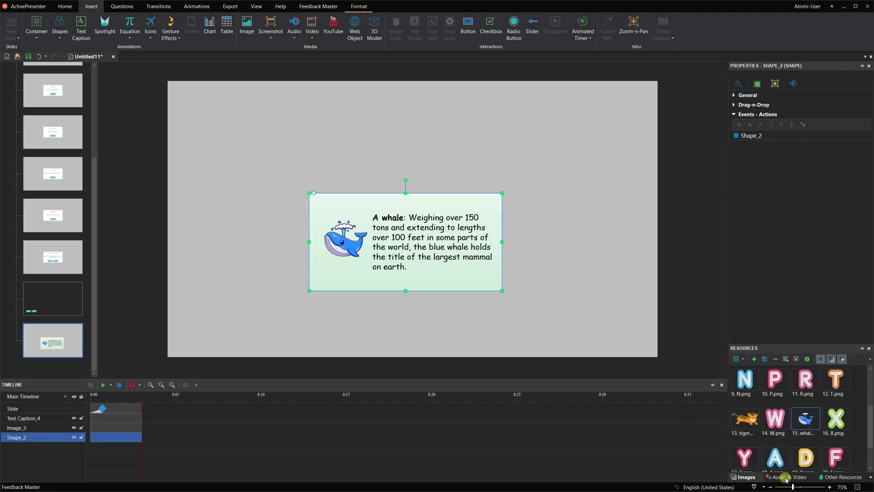
click(786, 476)
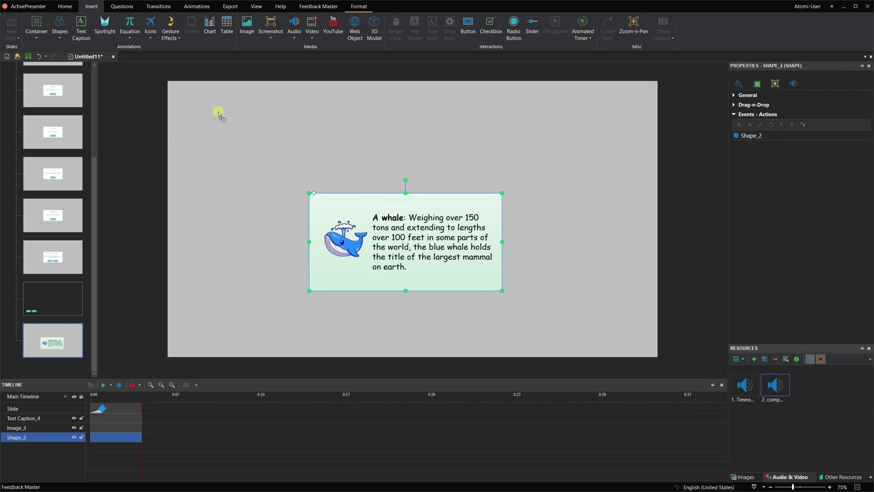
drag(219, 113, 220, 114)
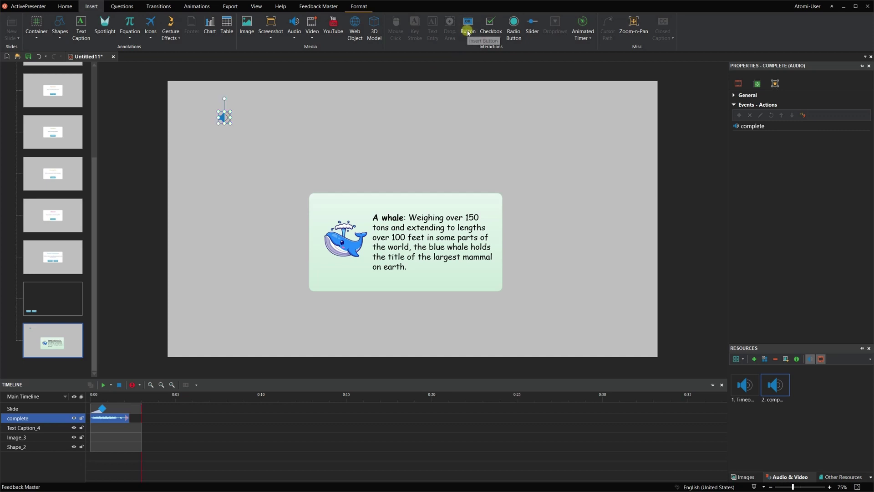
Step: Draw a button below the whale caption and shift the caption, whale image and button slightly up and left within the card
drag(387, 276, 449, 286)
click(429, 240)
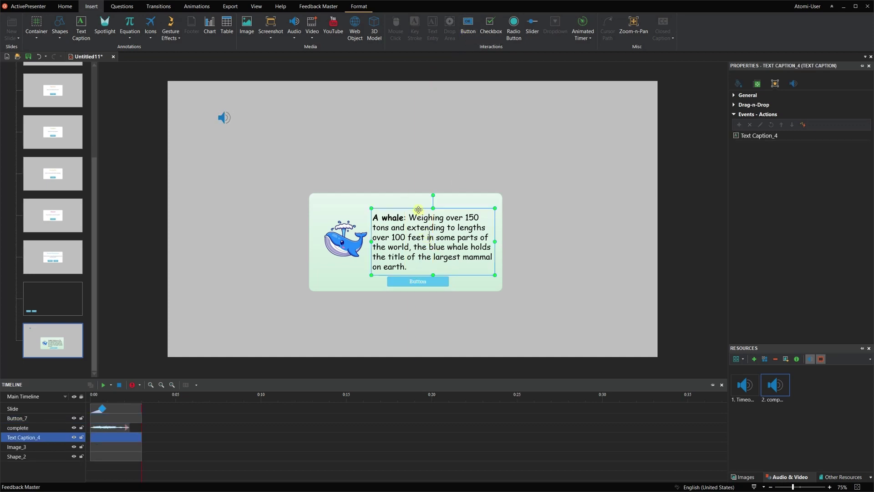
drag(417, 209, 415, 202)
drag(355, 244, 352, 238)
drag(396, 276, 387, 271)
Step: Label the button "Press ENTER to continue" in Comic Sans MS and enlarge the button to fit the text
double_click(403, 275)
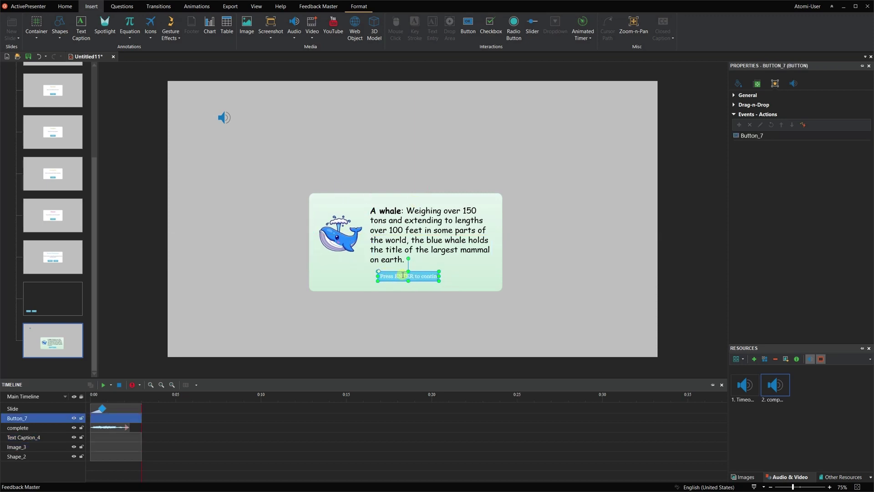
click(439, 245)
scroll(475, 349, down, 5)
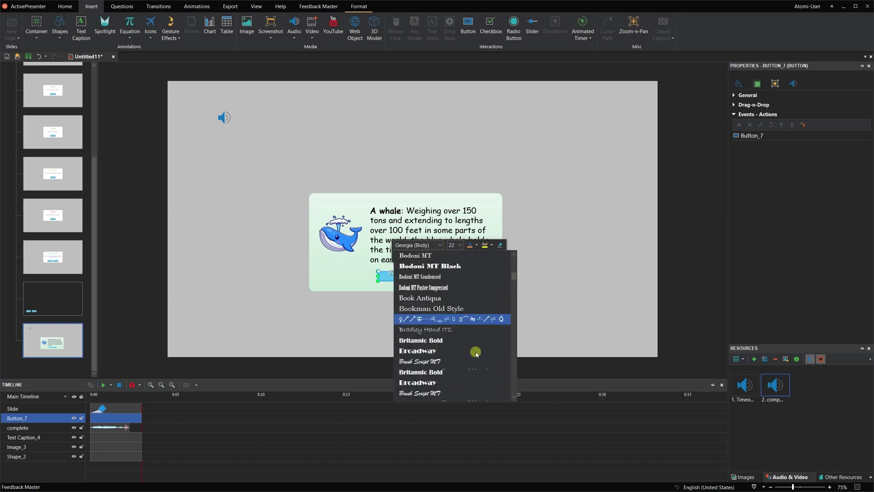
scroll(475, 352, down, 8)
click(463, 392)
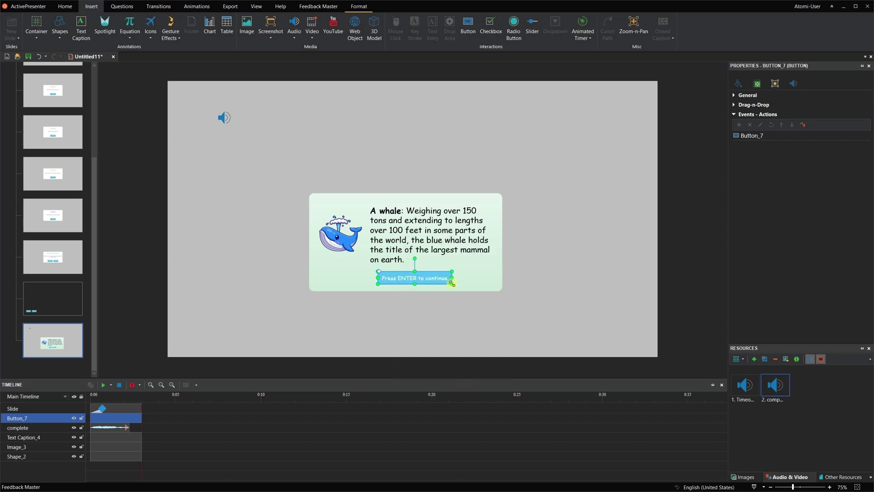
Step: Apply the blue rounded gradient theme style to the "Press ENTER to continue" button
click(359, 6)
click(304, 38)
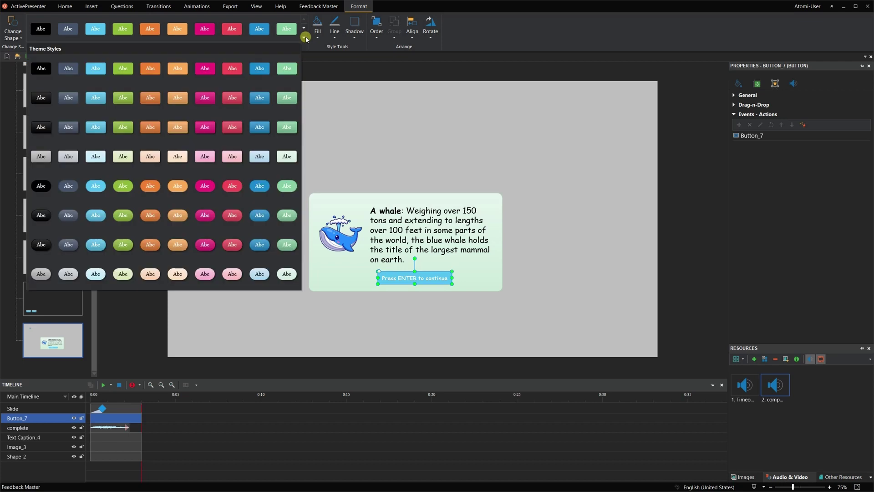
click(257, 244)
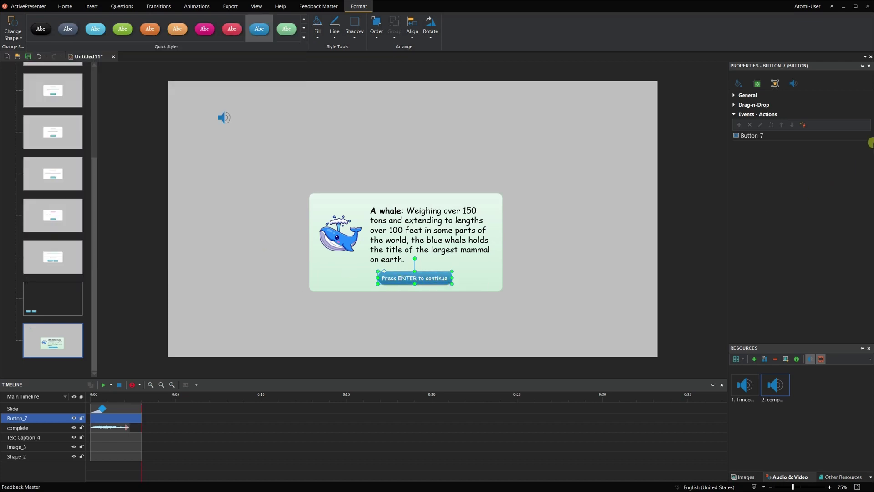
Step: Add an On Click event to the "Press ENTER to continue" button that goes forward 1 slide
click(865, 135)
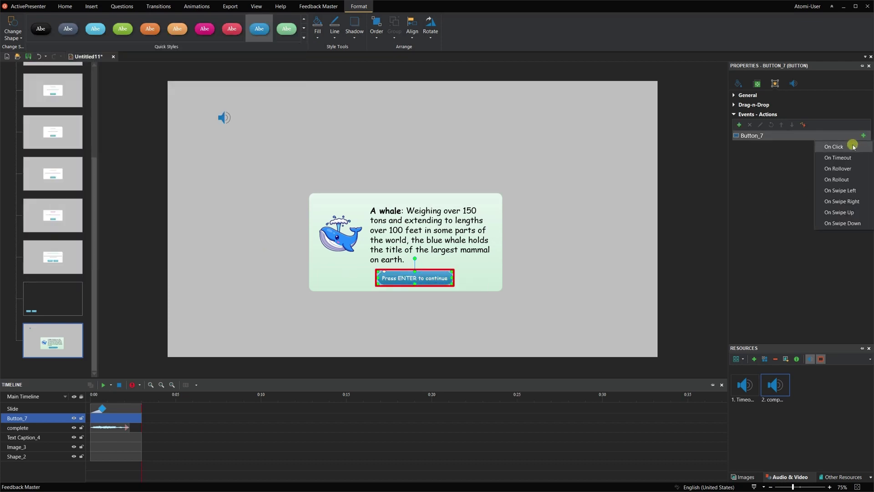
click(838, 147)
click(784, 155)
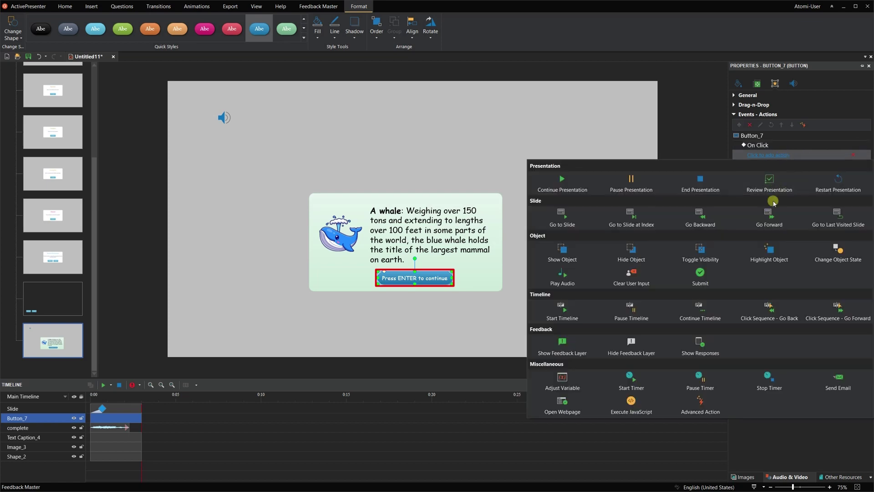
click(770, 217)
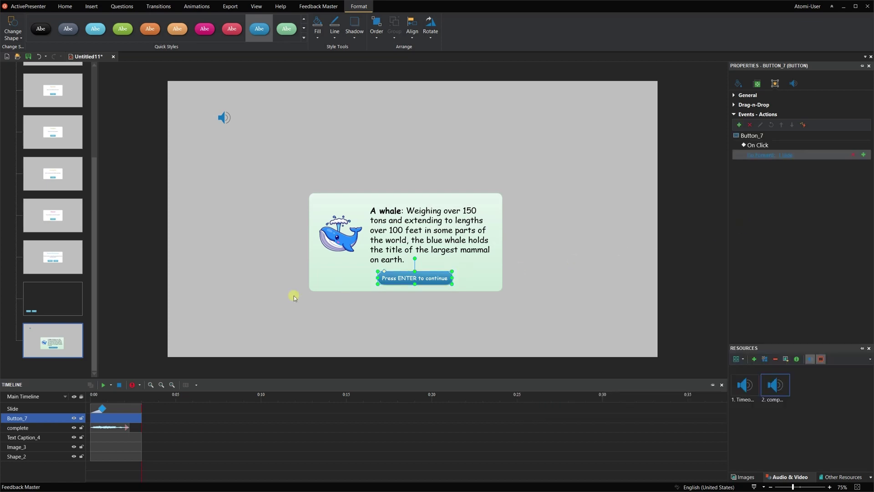
Step: Rename the whale feedback layer from the feedback master as "whale"
click(75, 332)
right_click(76, 332)
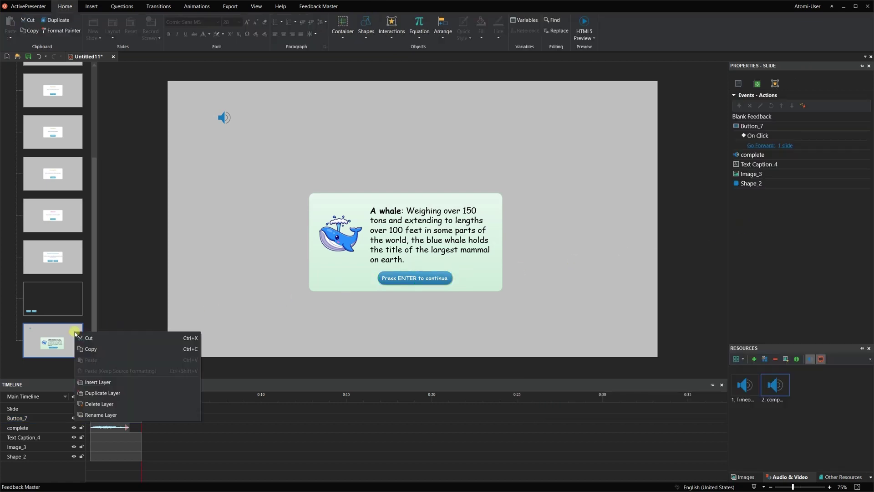
click(105, 414)
key(ctrl+a)
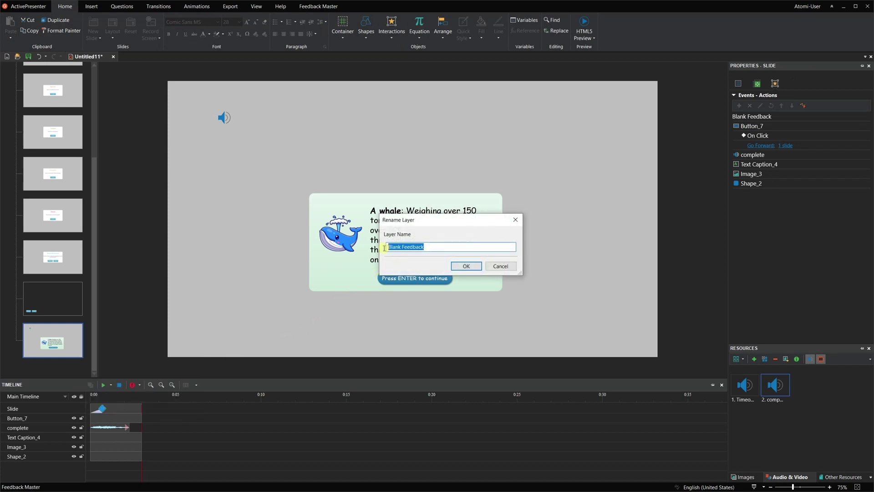
text(whale)
click(466, 267)
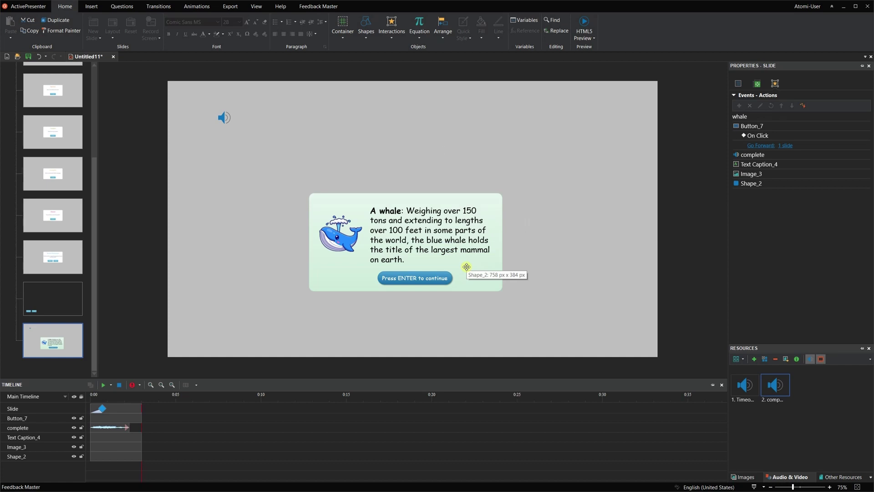
Step: Replace the title of the Timeout Feedback layer with "Oops"
drag(96, 195, 94, 169)
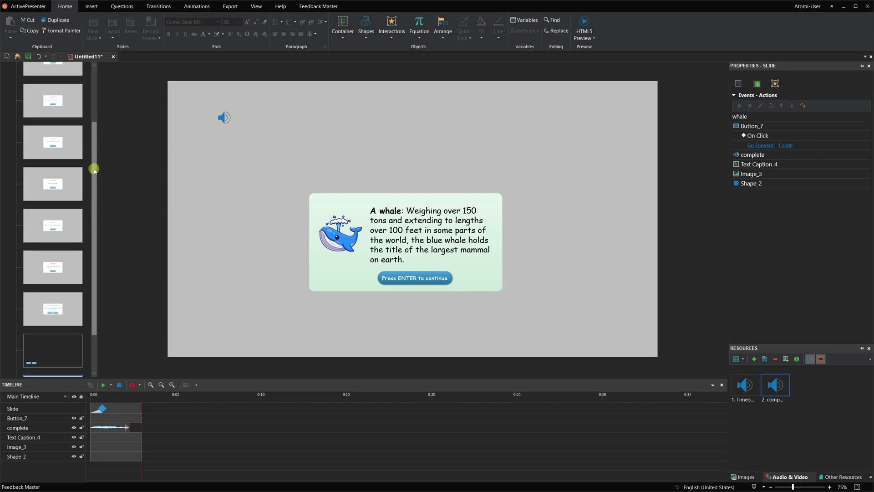
click(67, 266)
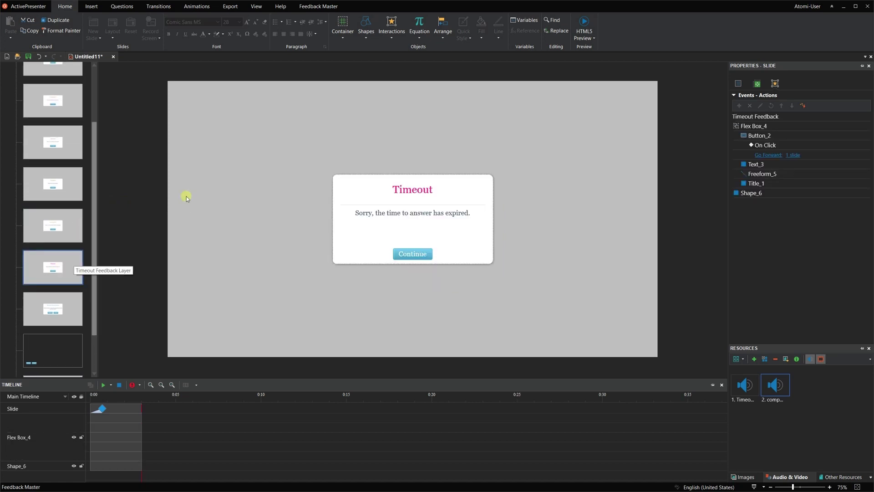
click(416, 185)
click(416, 185)
text(Ob)
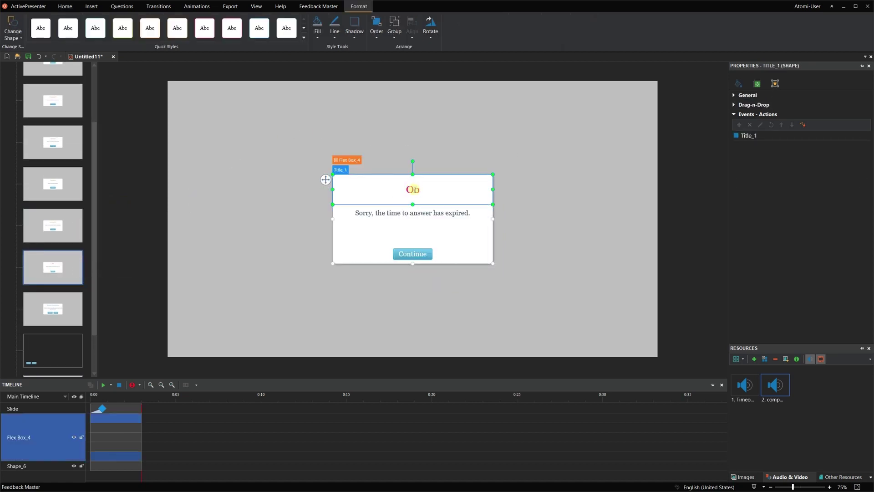
text(ps)
Step: Format the "Oops" title in standard red with the Comic Sans MS font
double_click(414, 189)
click(484, 159)
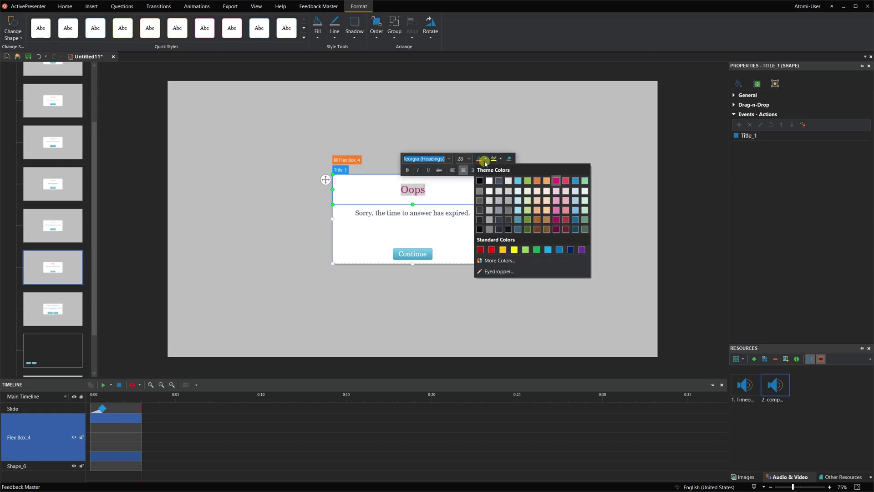
click(490, 251)
click(449, 159)
scroll(469, 254, down, 6)
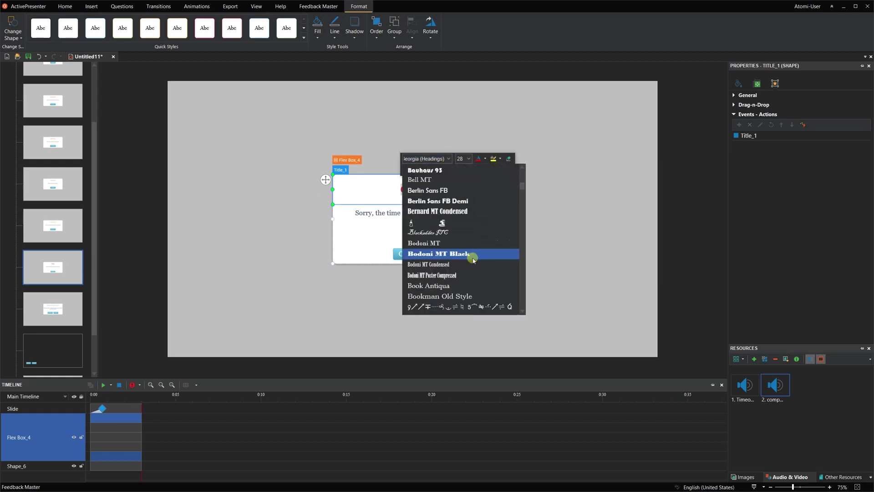
scroll(474, 262, down, 5)
click(472, 278)
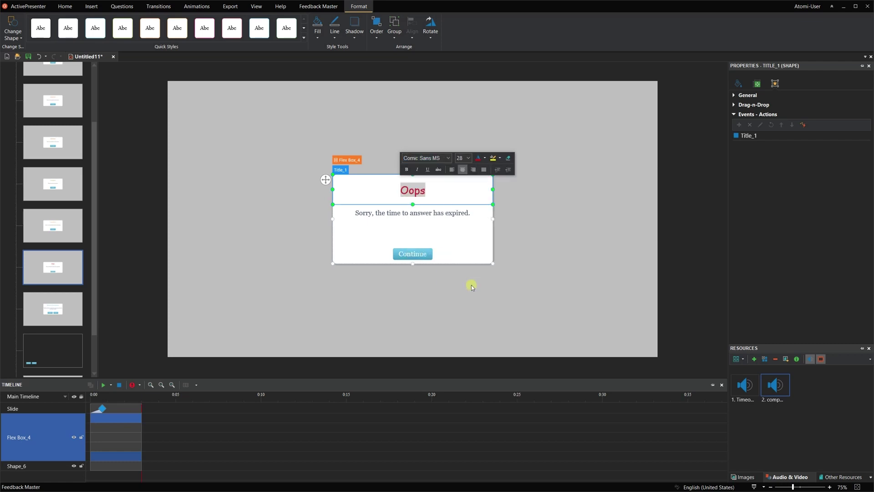
Step: Change the message below the "Oops" title to "Your answer time has expired."
click(400, 213)
shift+click(356, 213)
text(Your ans)
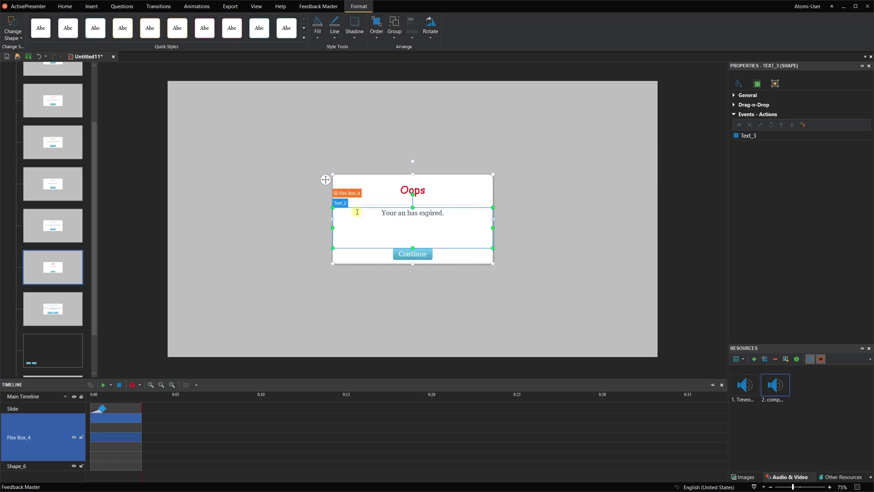
text(wer time)
Step: Set the expired-time message to Comic Sans MS at size 20
triple_click(394, 214)
click(414, 184)
scroll(441, 280, down, 6)
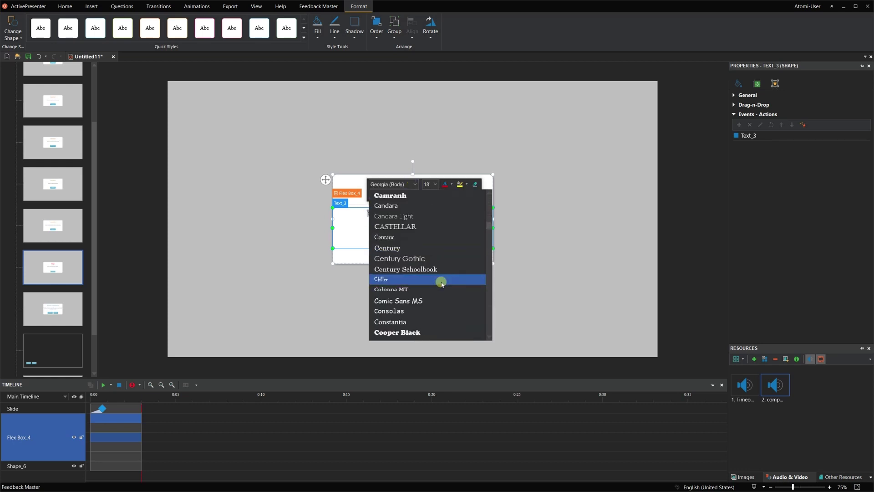
click(441, 301)
click(428, 184)
click(426, 257)
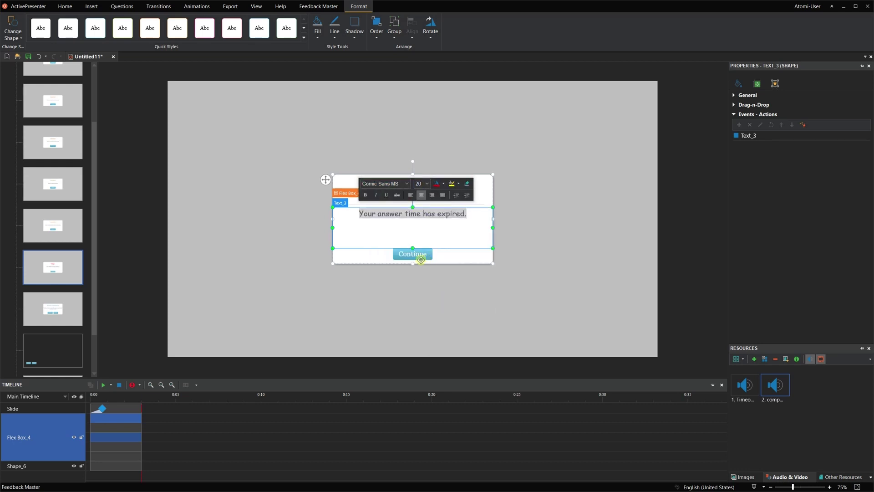
Step: Relabel the Continue button on the timeout layer "Press ENTER to retry"
click(451, 254)
click(424, 253)
double_click(422, 253)
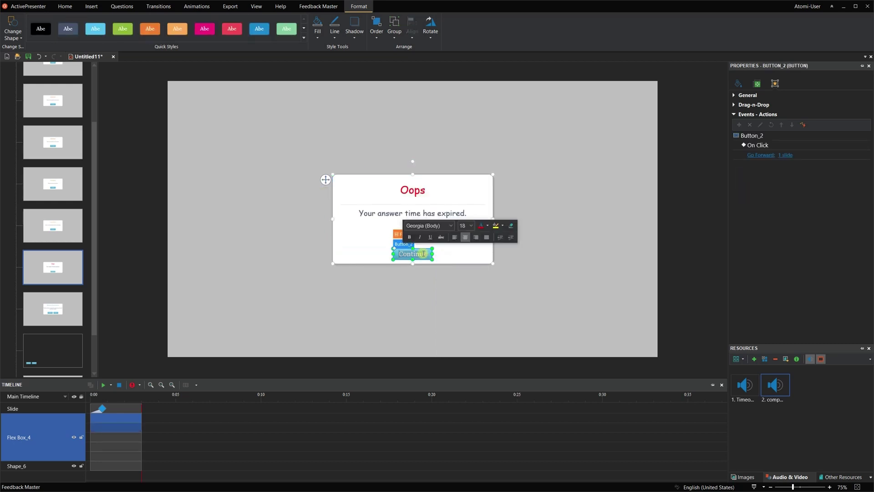
text(Press ENTER to re)
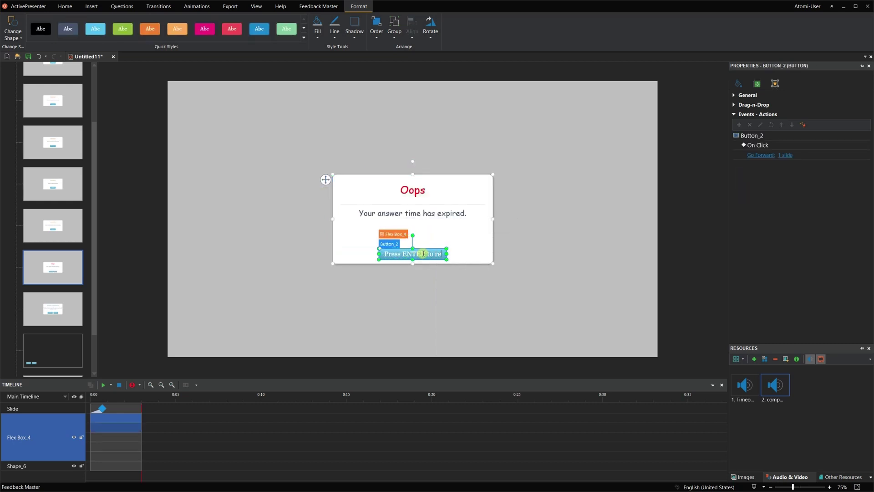
Step: Set the "Press ENTER to retry" label to Comic Sans MS at size 16
key(ctrl+a)
click(428, 226)
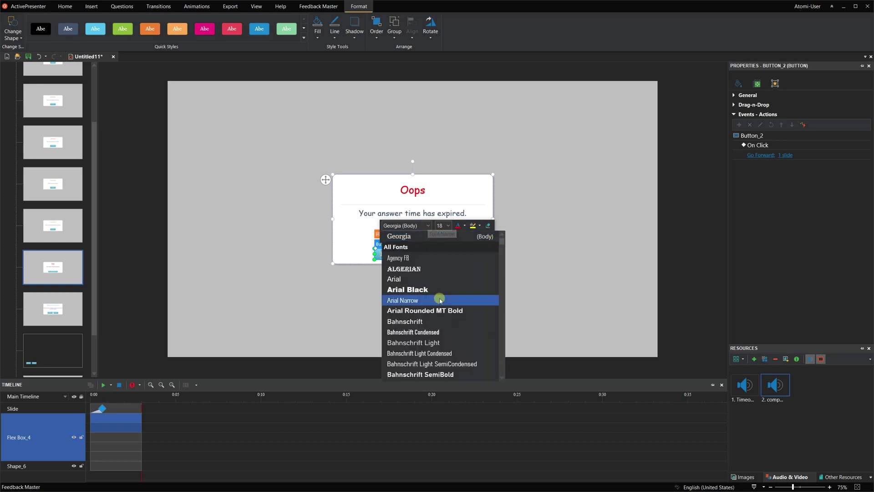
scroll(443, 321, down, 5)
scroll(443, 321, down, 5)
scroll(444, 318, down, 5)
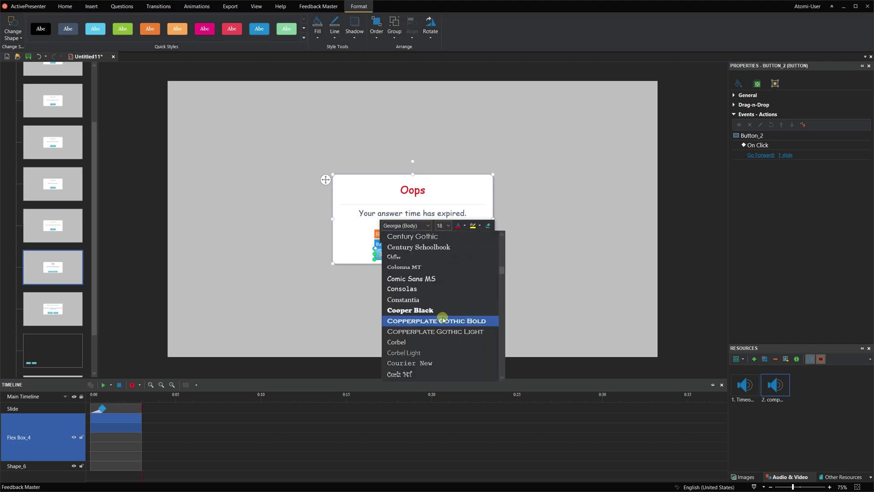
scroll(443, 316, up, 6)
click(433, 276)
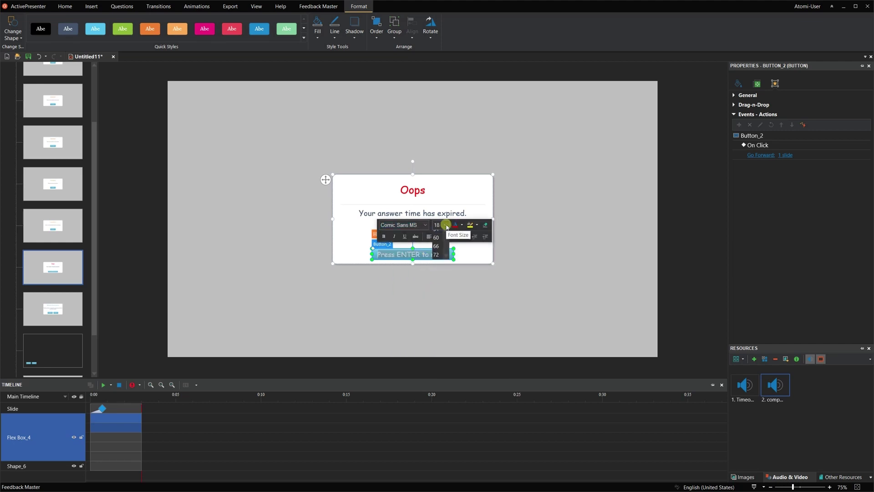
click(449, 226)
click(436, 287)
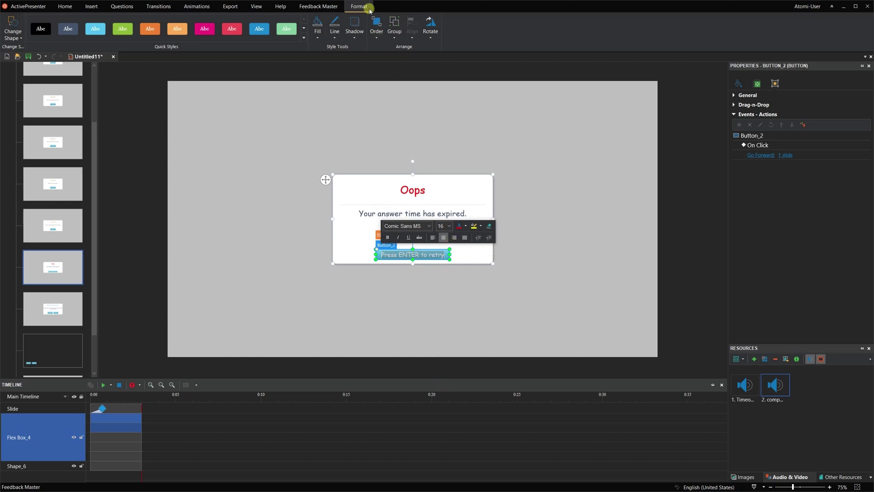
Step: Apply the black rounded theme style to the "Press ENTER to retry" button and enlarge it to fit its text
click(303, 38)
click(48, 241)
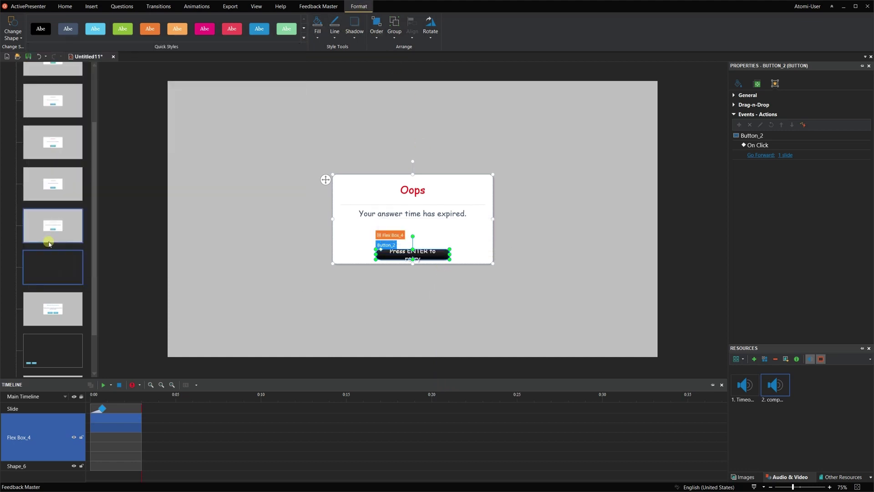
click(468, 245)
Step: Place the "Timeout" audio from the resources on the empty area above and left of the "Oops" card
click(534, 248)
key(ctrl+v)
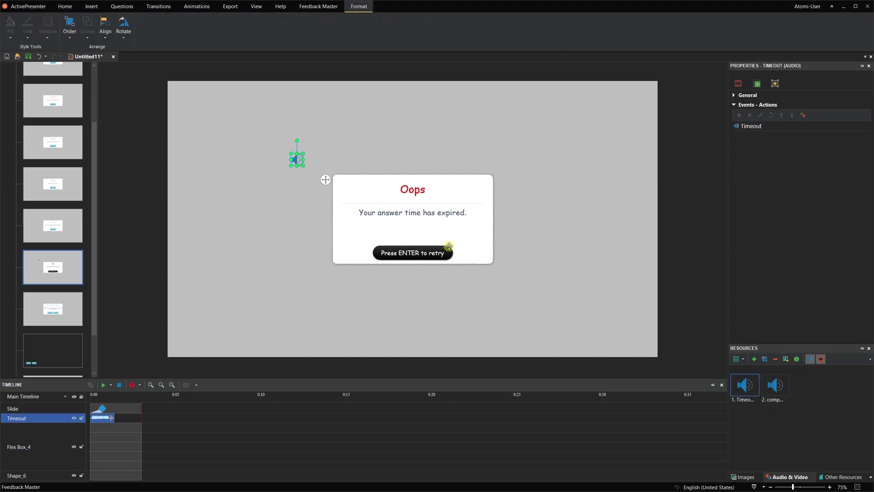
Step: Add a Highlight Object action to the retry button's On Click event, targeting Button_2 itself
click(428, 246)
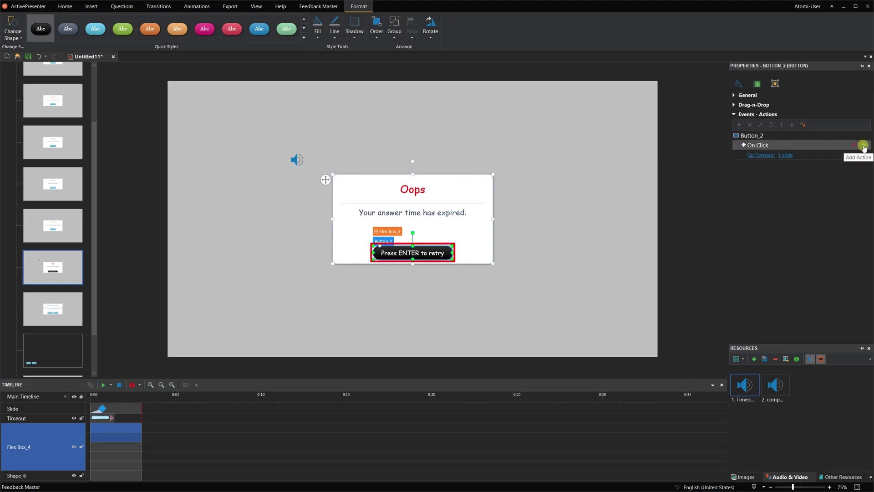
click(863, 146)
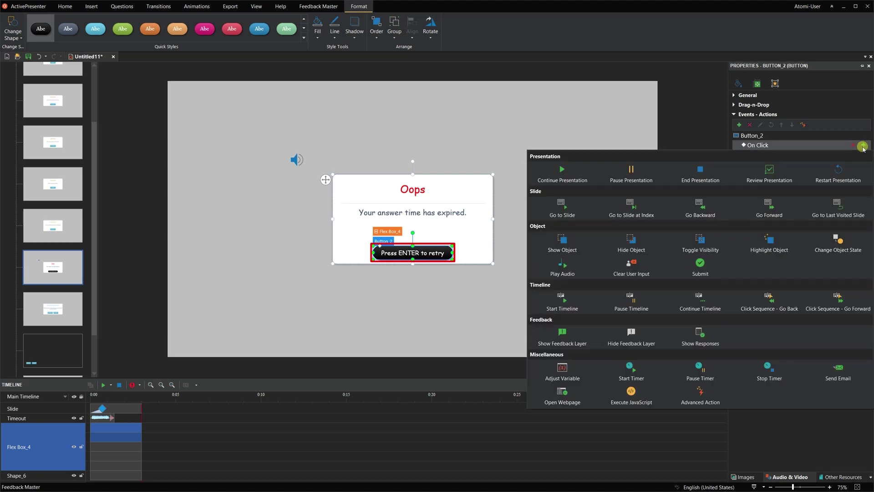
click(785, 240)
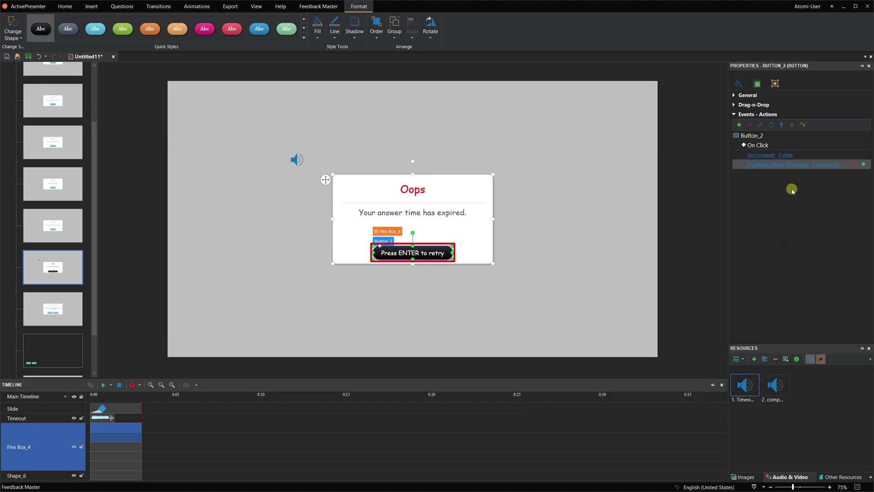
click(815, 165)
click(810, 190)
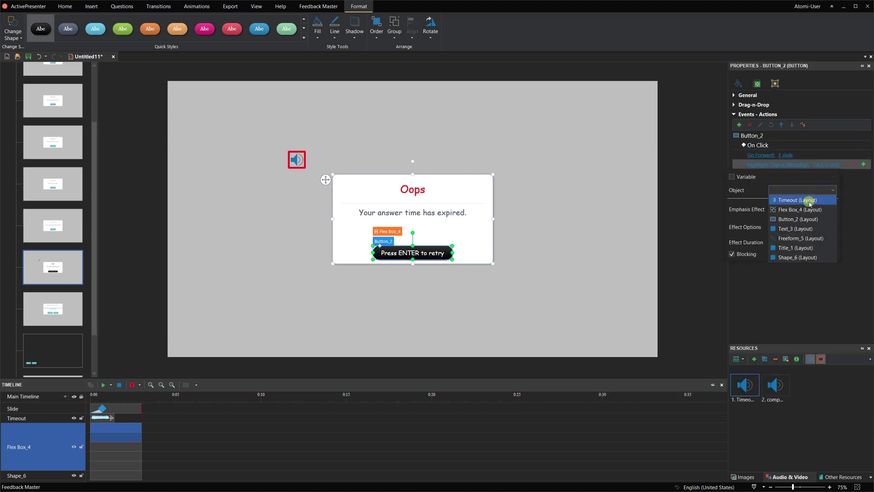
click(807, 219)
click(848, 210)
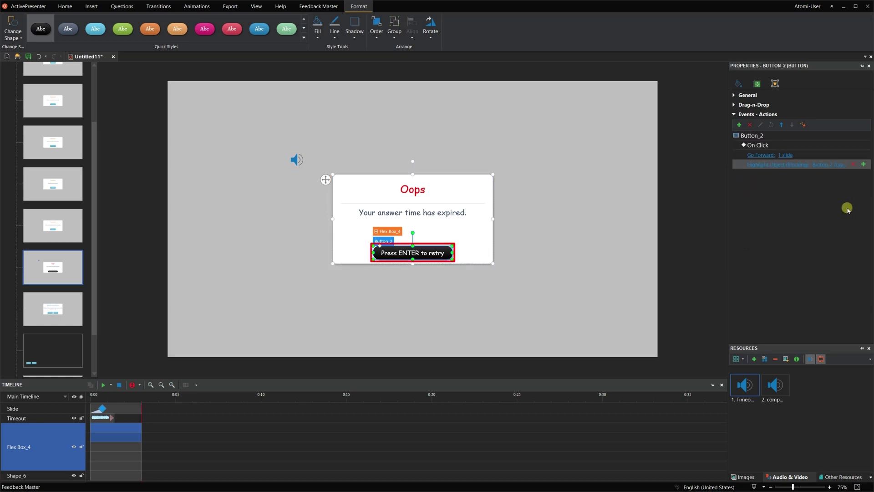
Step: Add an Adjust Variable action to the retry button's On Click event that assigns True to apCmdHistoryBack
click(862, 146)
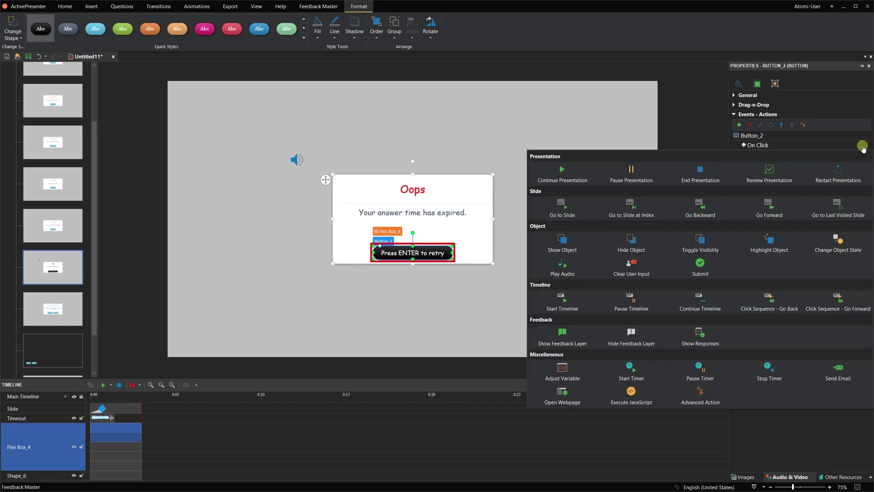
click(563, 370)
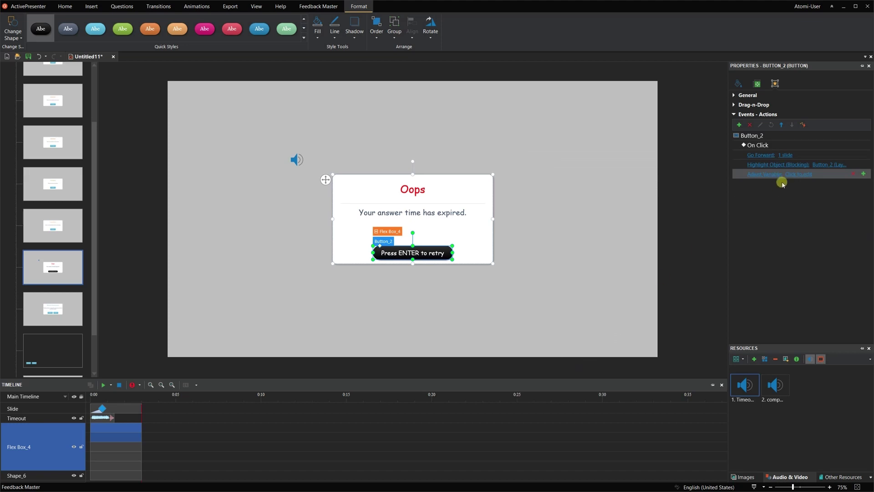
click(793, 175)
click(780, 187)
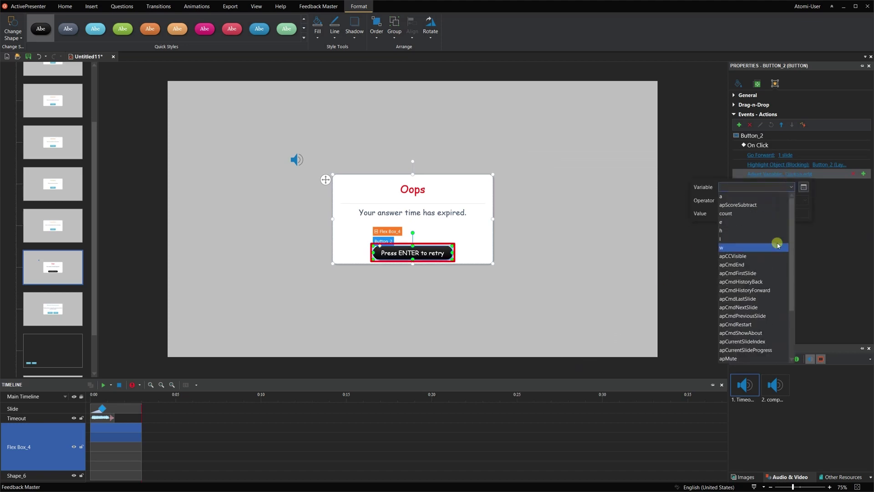
click(770, 281)
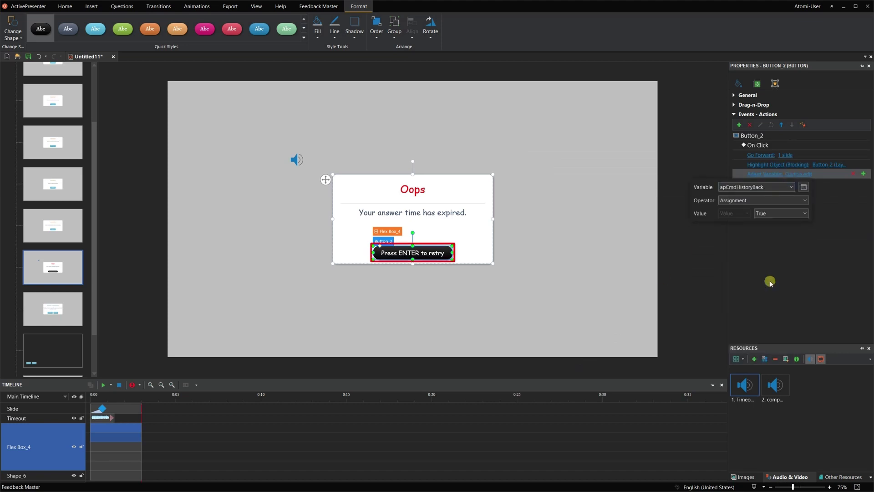
click(777, 239)
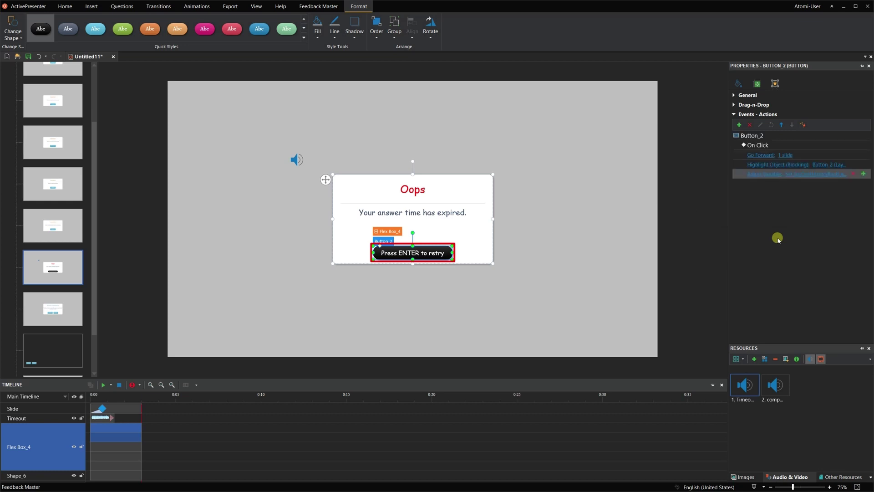
Step: Move the retry button's Go Forward action to the end of its On Click actions
click(802, 156)
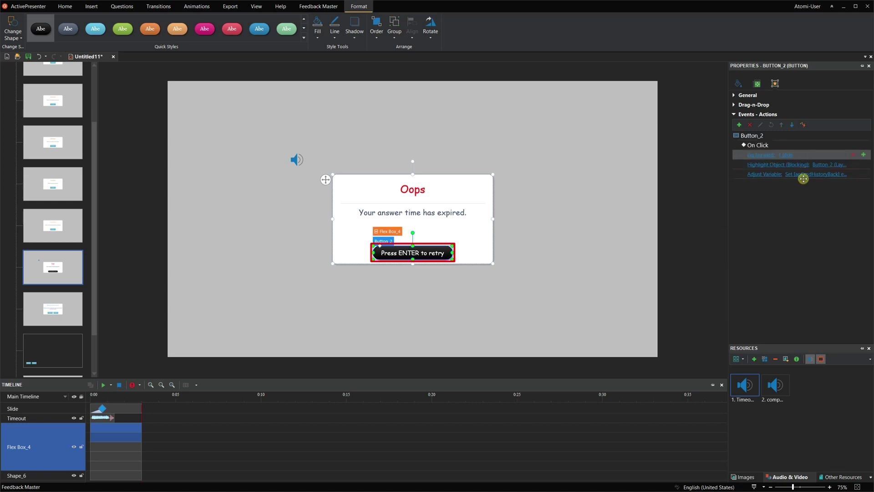
drag(804, 177, 803, 178)
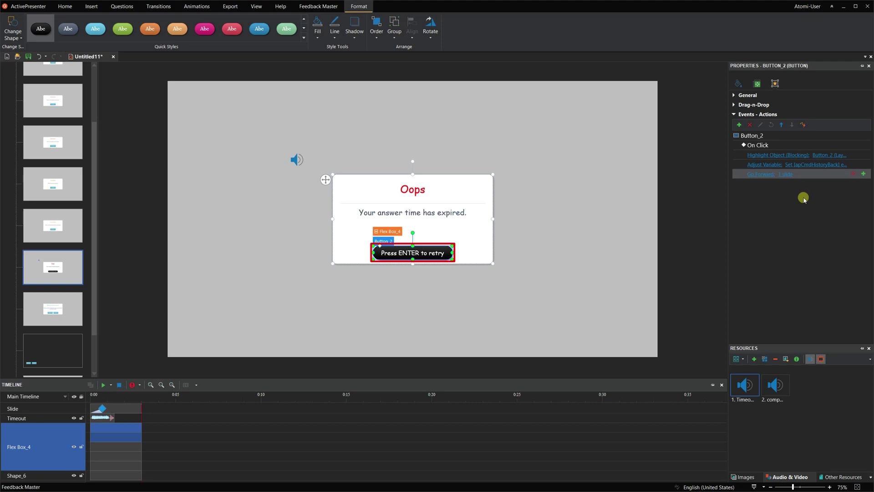
Step: Leave the Feedback Master and add a Show Feedback Layer action for the whale feedback to Key Stroke_26's On Key Press event
click(327, 8)
click(191, 26)
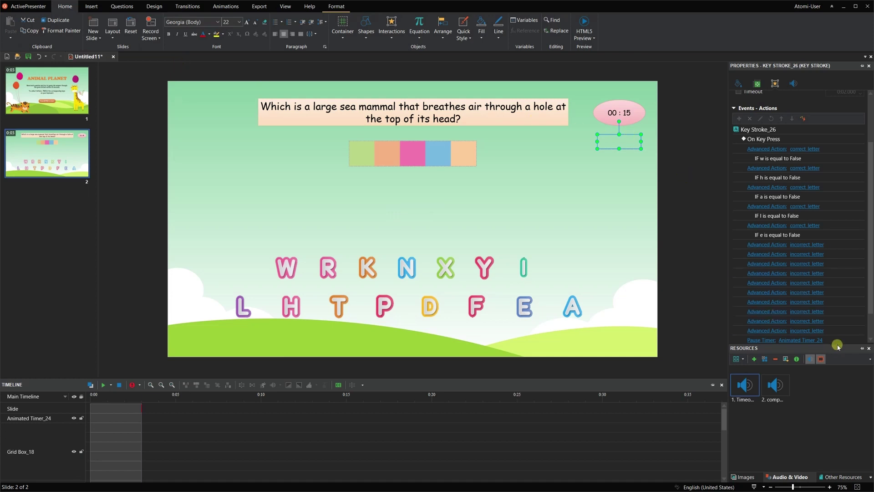
drag(837, 344, 849, 405)
click(858, 173)
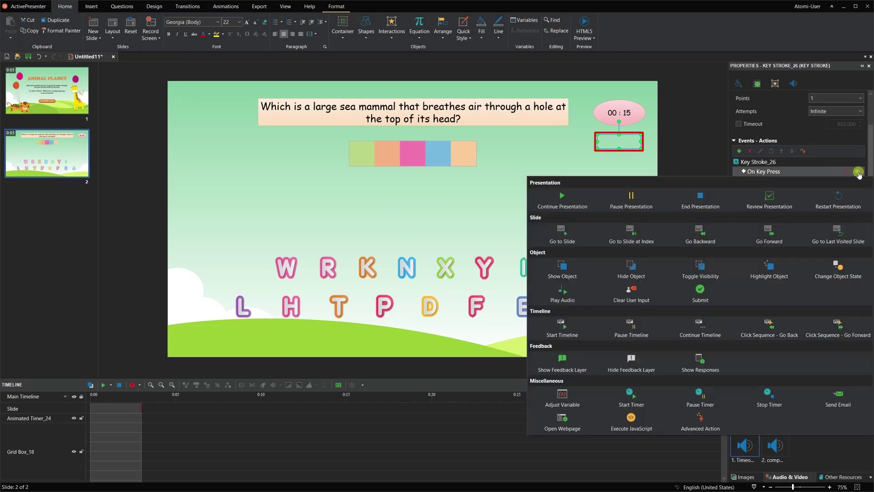
click(588, 360)
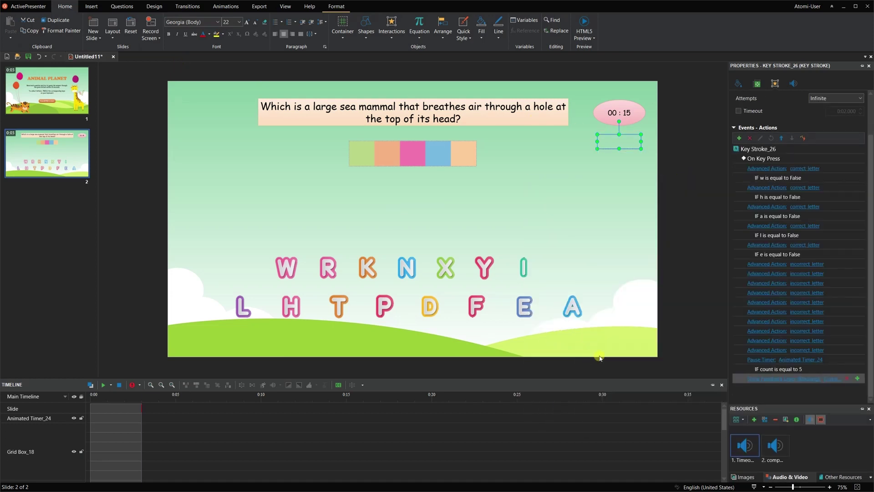
click(829, 379)
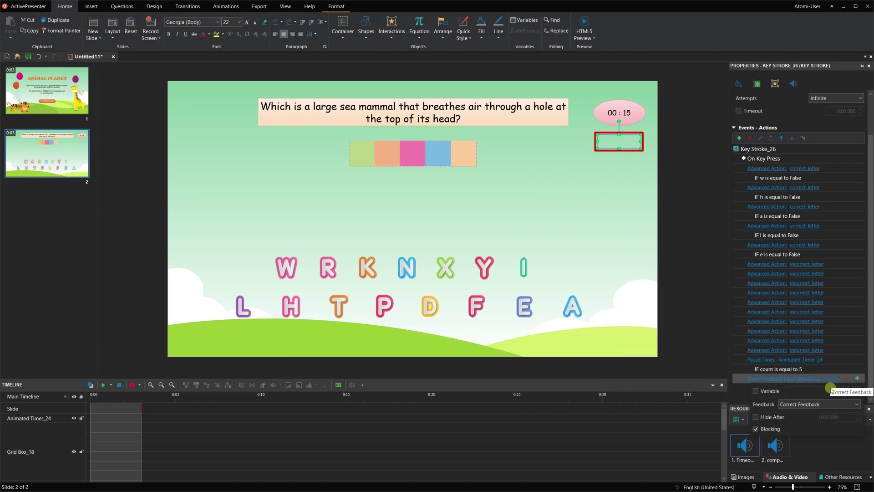
click(829, 405)
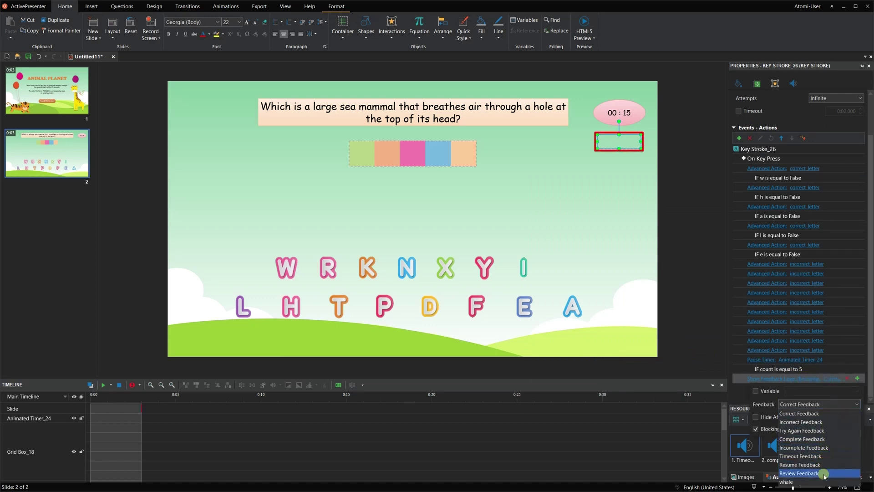
click(824, 482)
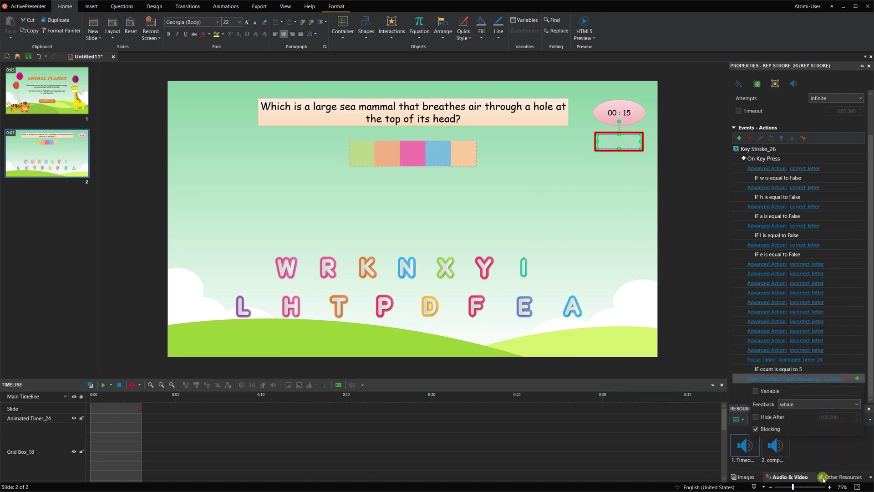
click(741, 393)
Step: Add the condition that count is equal to 5 to the key stroke's Show Feedback Layer action
click(860, 379)
click(772, 301)
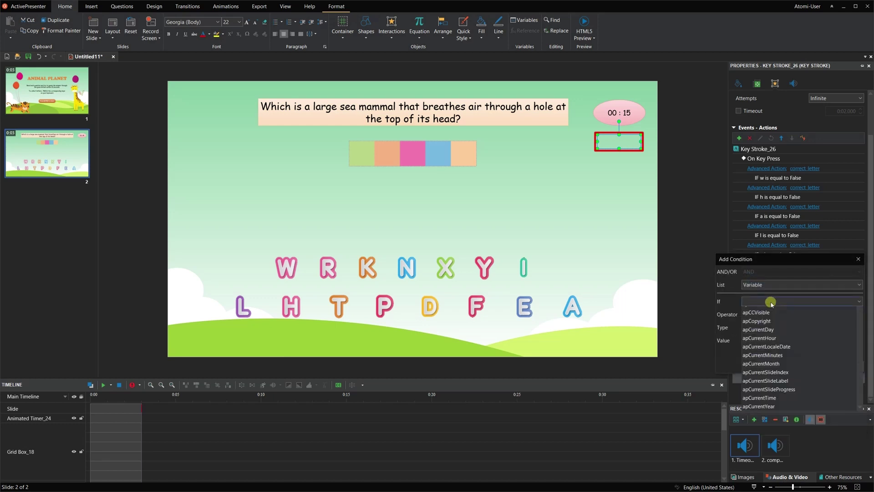
click(768, 328)
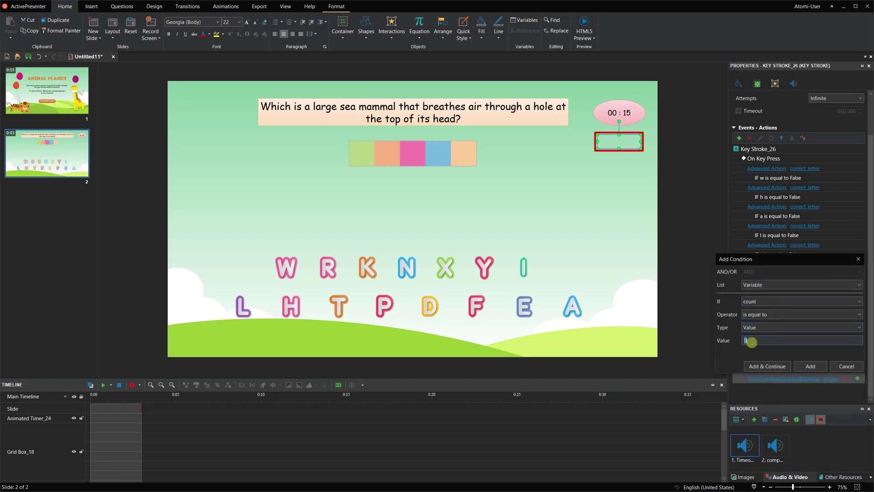
click(810, 366)
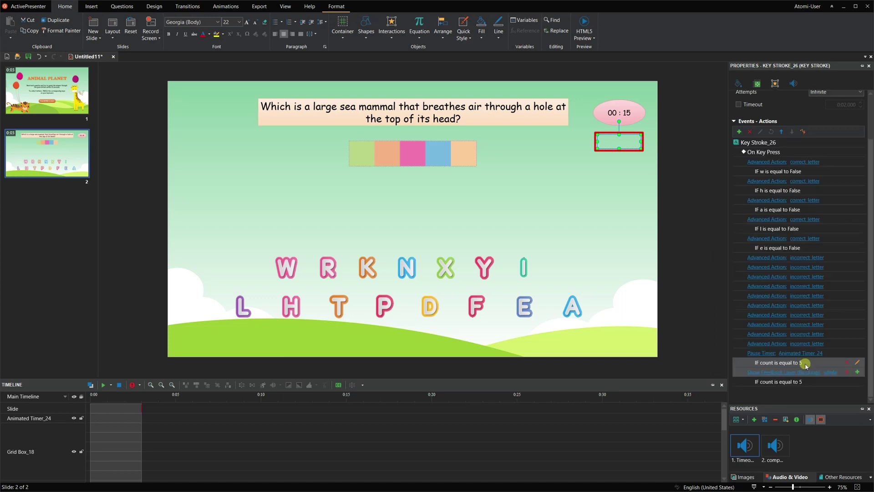
Step: Give the animated timer an On Timer Complete event with a Show Feedback Layer action that shows Timeout Feedback
click(627, 104)
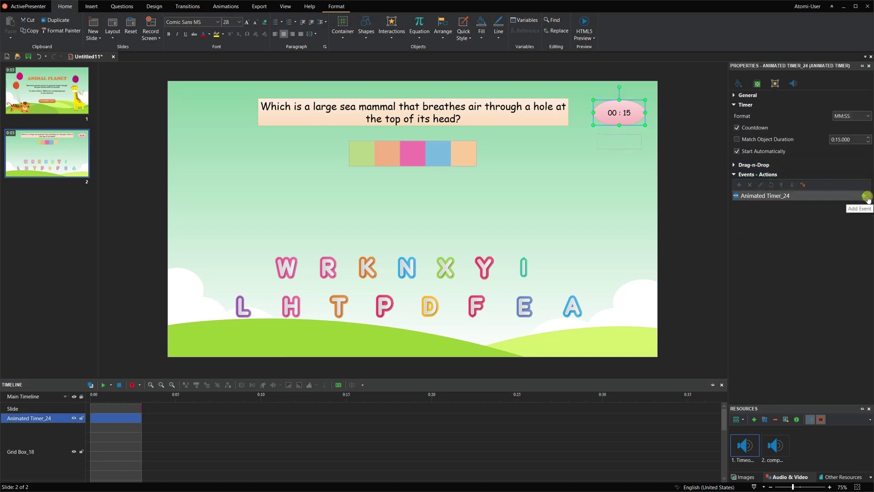
click(867, 197)
click(851, 207)
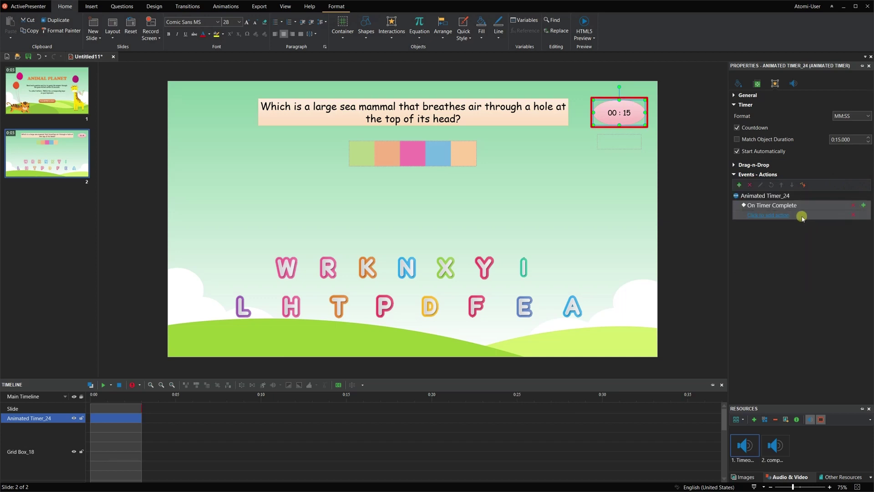
click(777, 215)
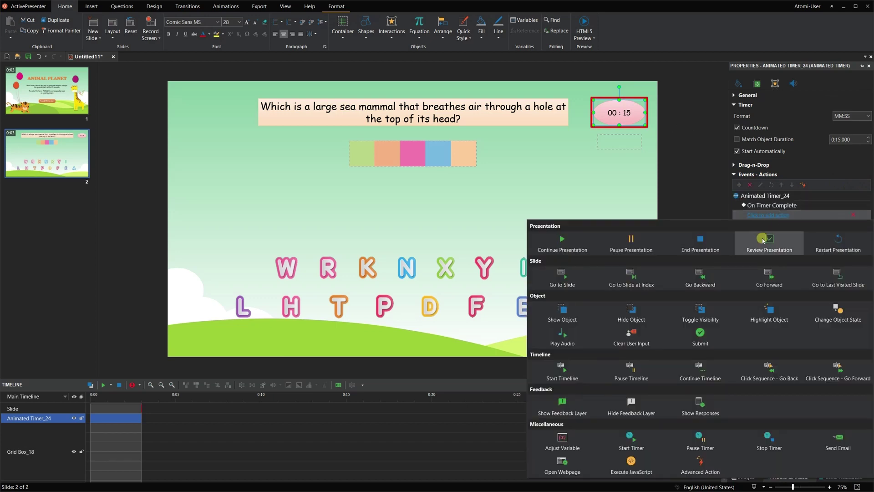
click(585, 399)
click(830, 216)
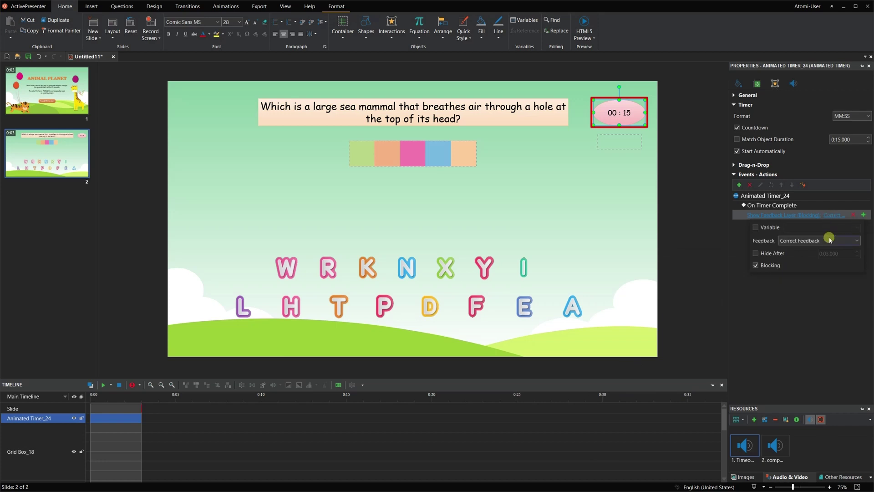
click(829, 240)
click(820, 292)
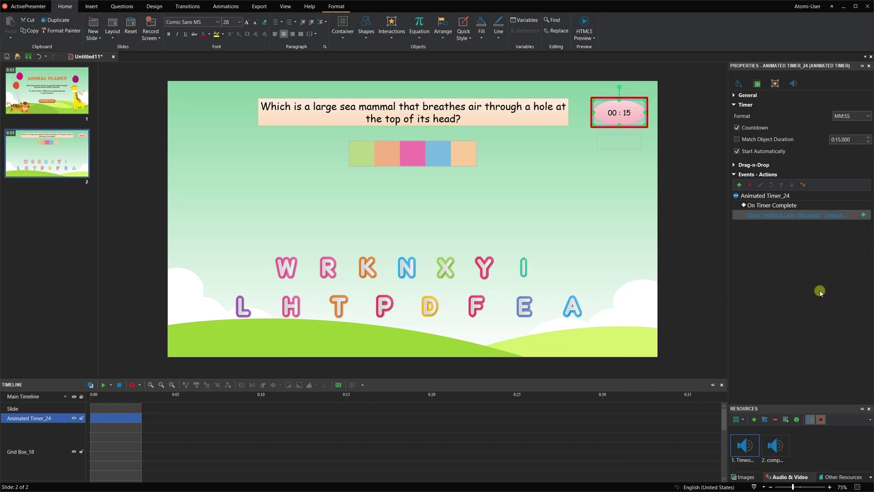
Step: Add an Adjust Variable action to slide 2's On Load event that assigns 0 to count
click(692, 177)
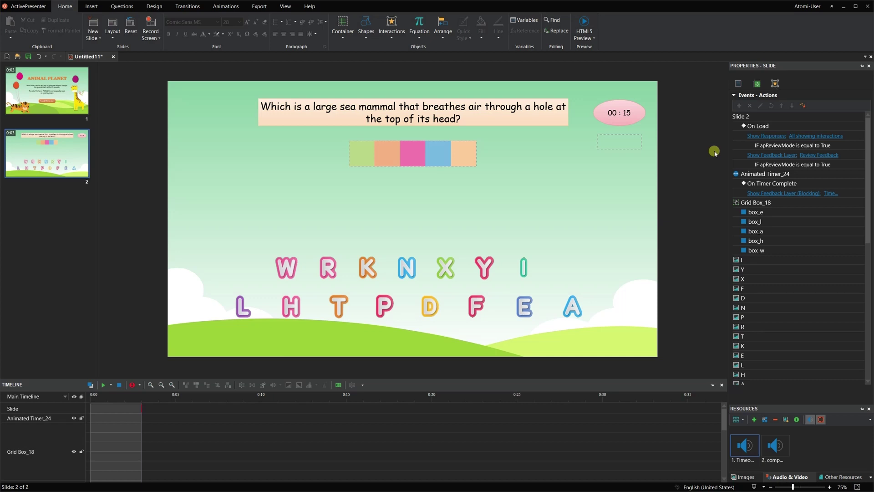
click(858, 126)
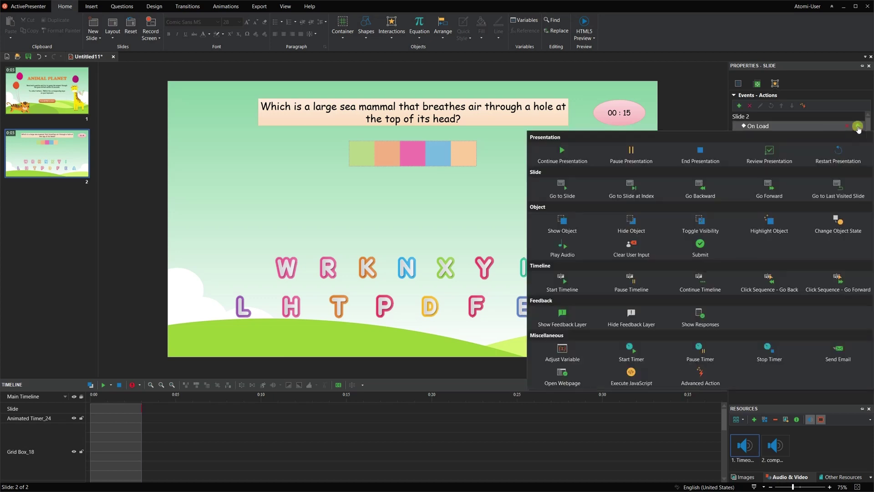
click(562, 351)
click(792, 178)
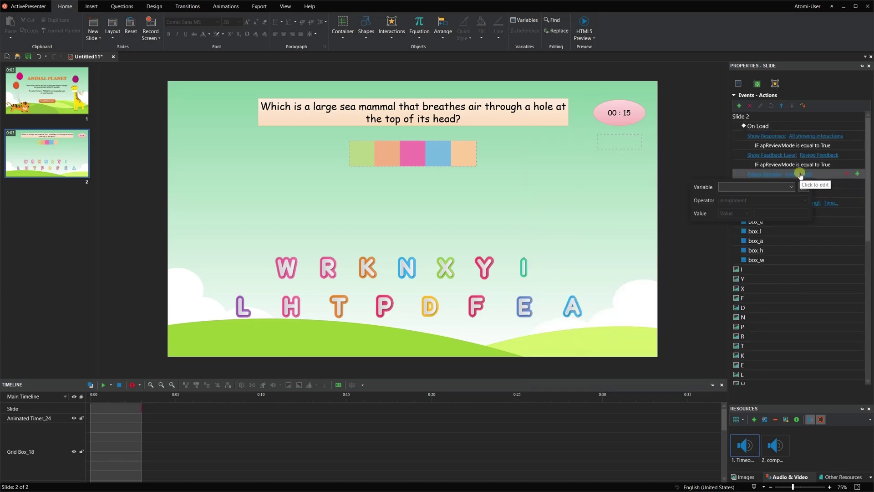
click(775, 187)
click(767, 215)
click(716, 235)
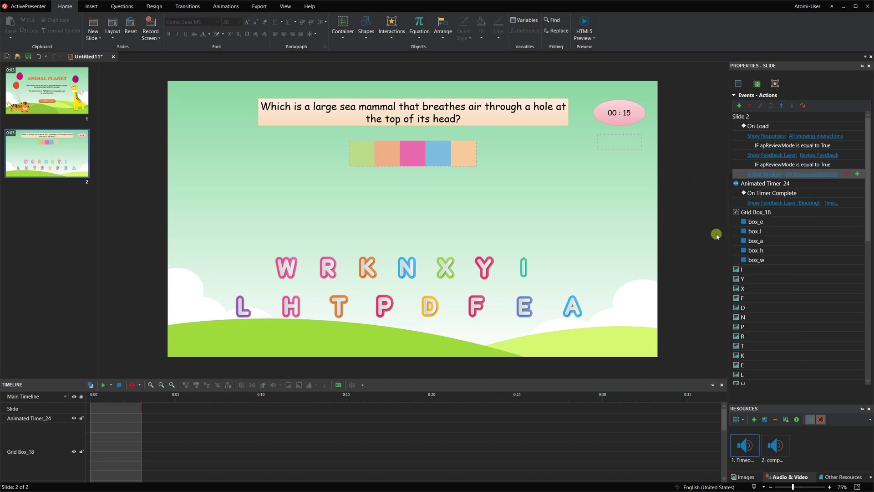
Step: Add another Adjust Variable action to slide 2's On Load event that assigns False to variable w
click(858, 126)
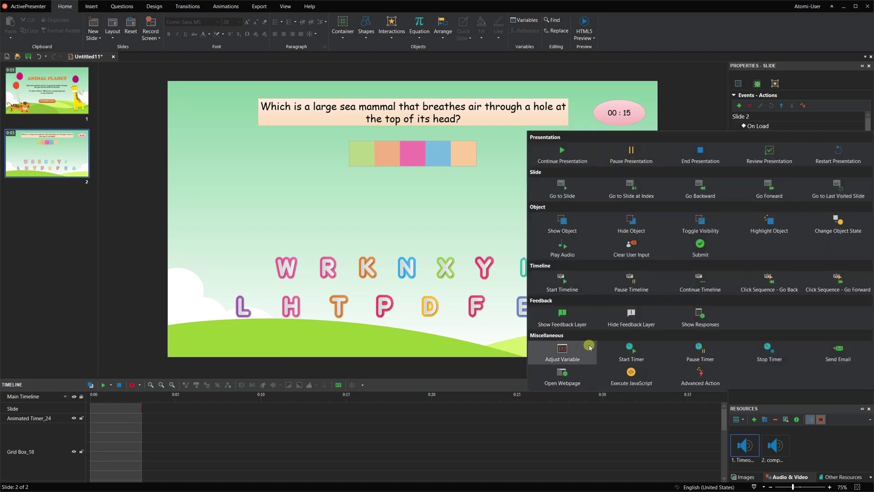
click(562, 352)
click(785, 184)
click(779, 196)
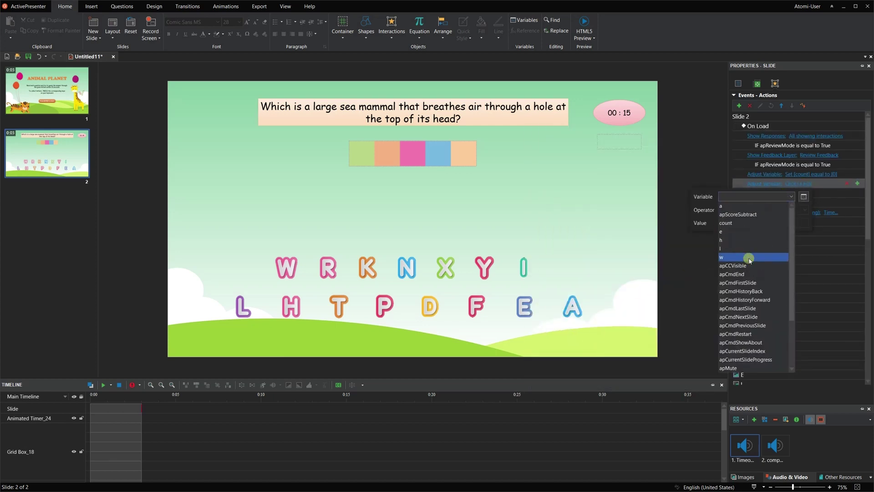
click(777, 258)
click(781, 223)
click(760, 230)
click(701, 247)
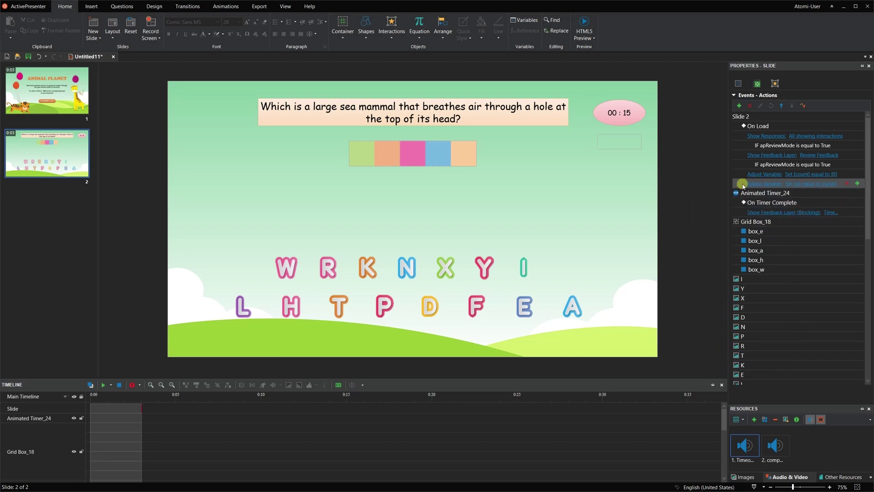
Step: Duplicate the w variable action in slide 2's On Load event and change its variable to h, keeping False
key(ctrl+v)
click(810, 193)
click(815, 205)
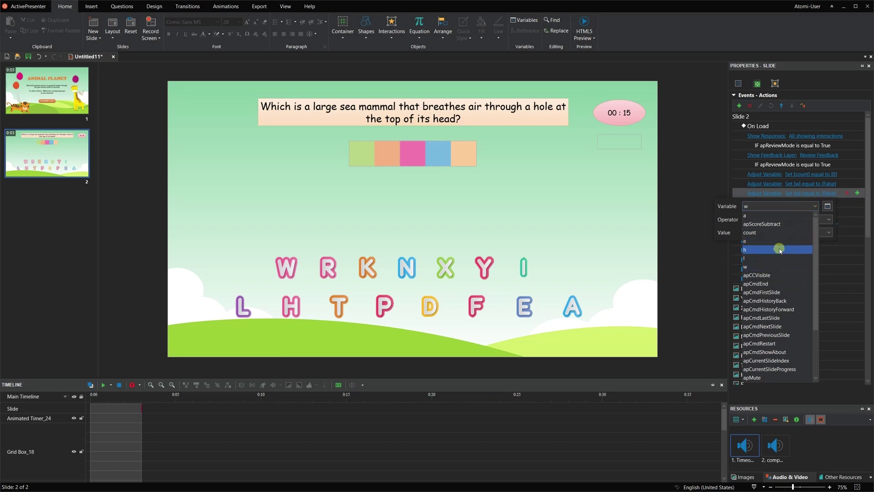
click(780, 250)
click(834, 195)
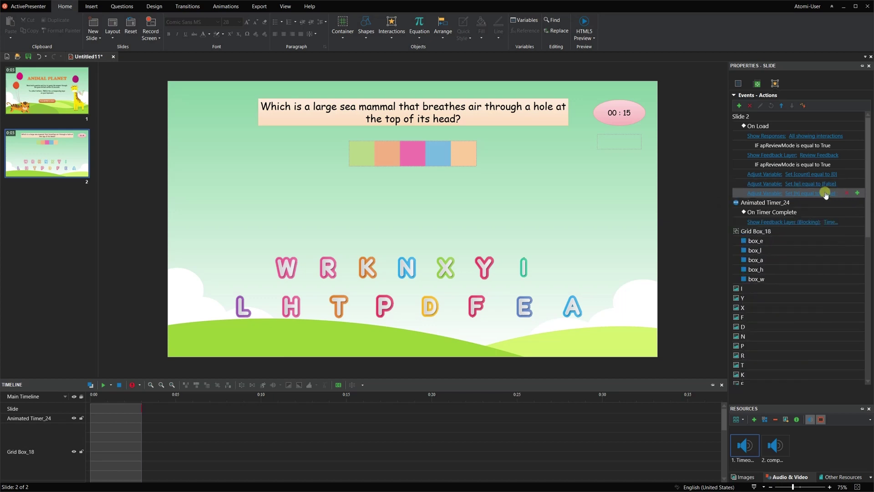
Step: Paste another Adjust Variable action into slide 2's On Load event and make it assign False to variable a
key(ctrl+v)
click(815, 203)
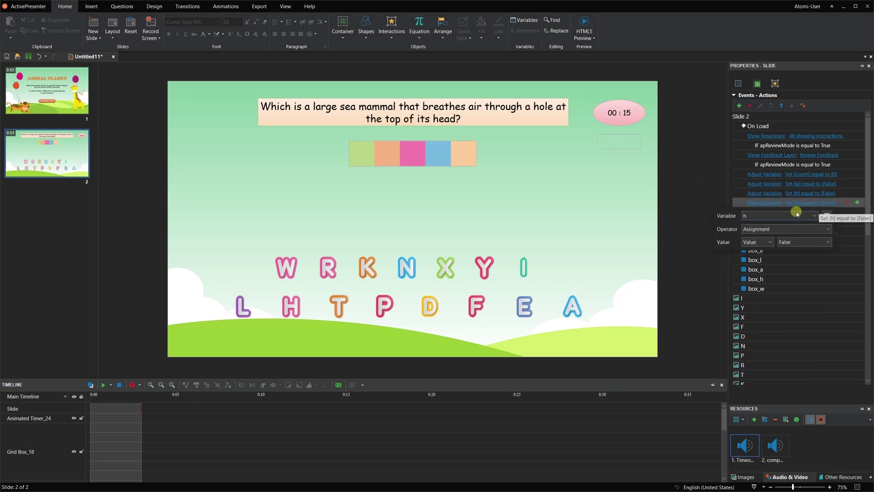
click(792, 215)
click(792, 216)
click(698, 214)
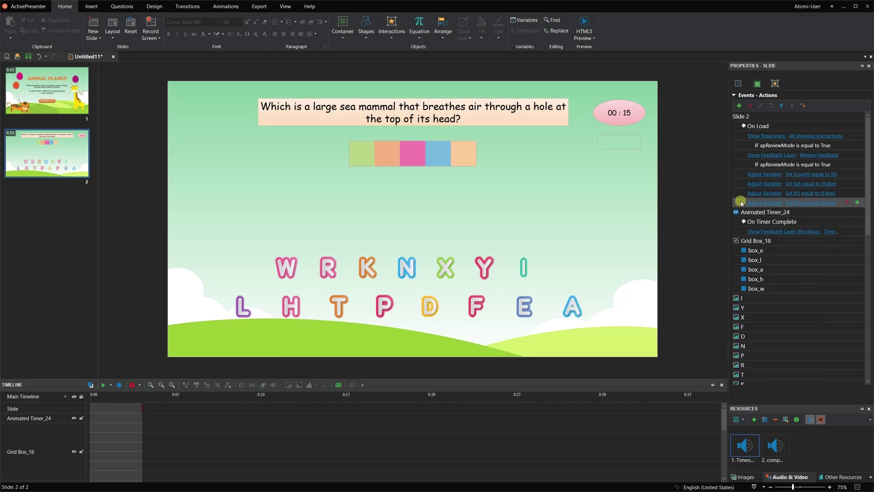
Step: Paste a further Adjust Variable action into slide 2's On Load event and make it assign False to variable l
key(ctrl+v)
click(810, 212)
click(767, 224)
click(765, 275)
click(699, 277)
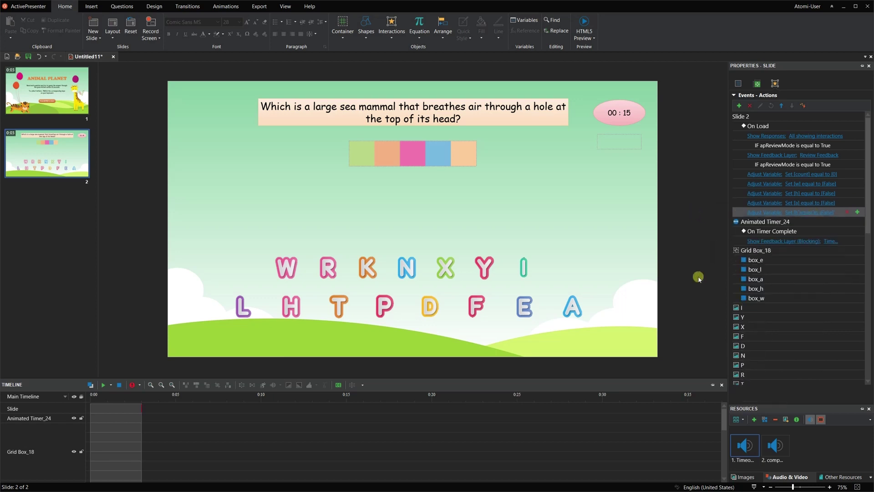
Step: Paste one more Adjust Variable action into slide 2's On Load event and make it assign False to variable e
key(ctrl+v)
click(802, 221)
click(787, 235)
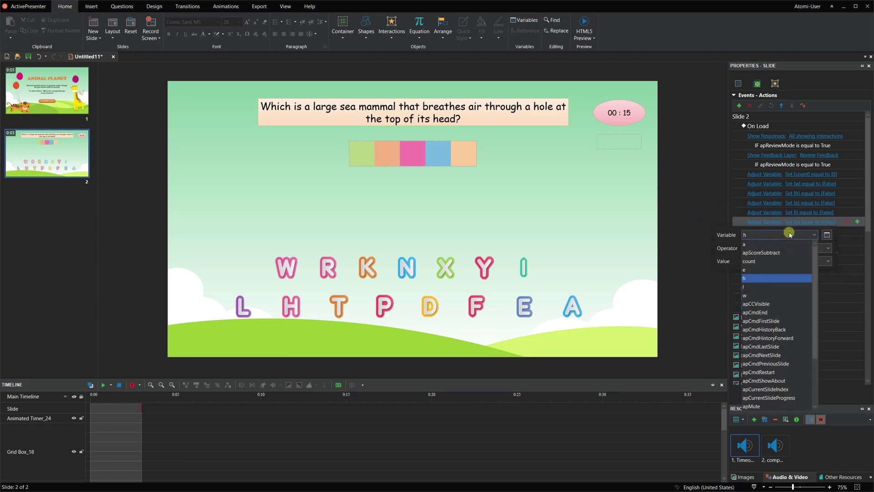
click(774, 268)
click(701, 280)
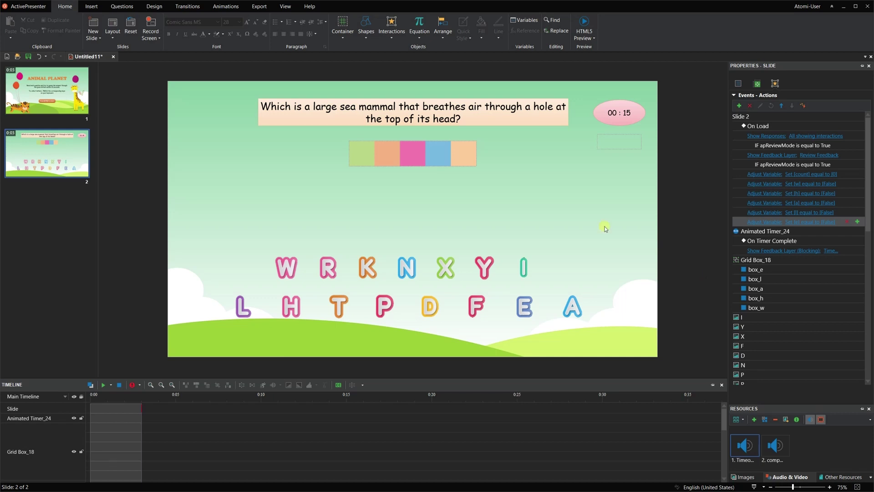
Step: Run an HTML5 preview of the project from its first slide and start the game
click(259, 6)
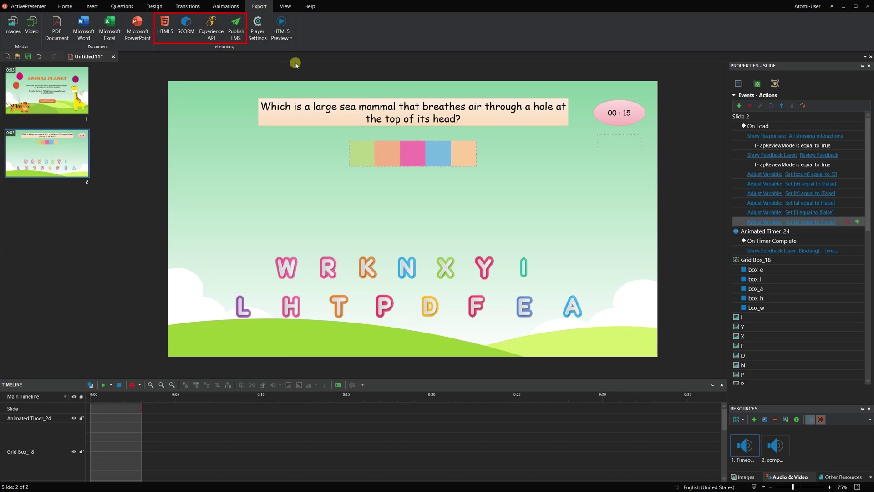
click(284, 36)
click(298, 88)
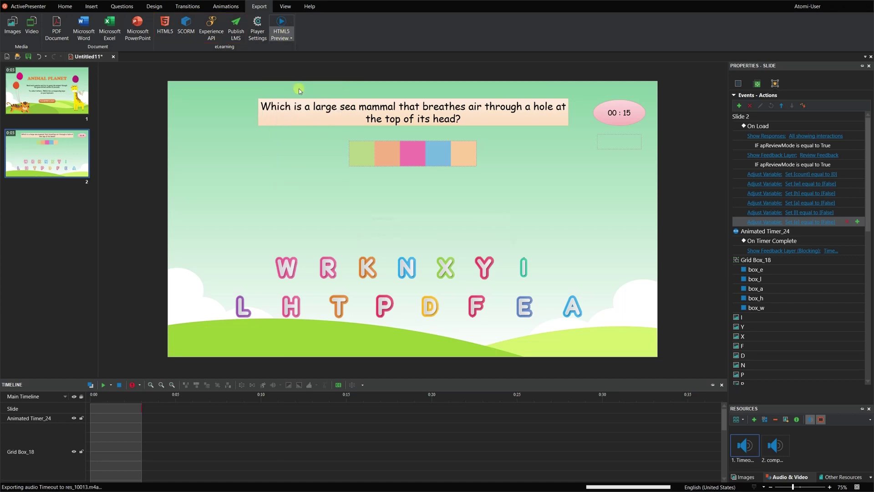
key(Return)
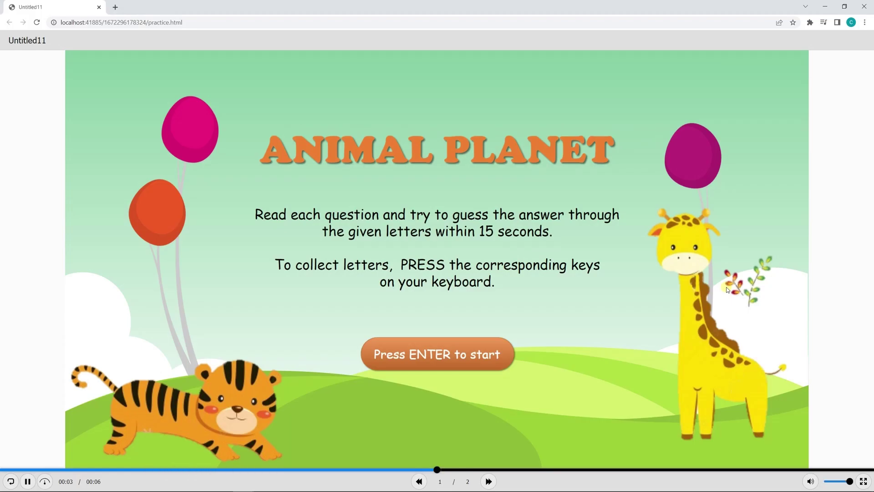